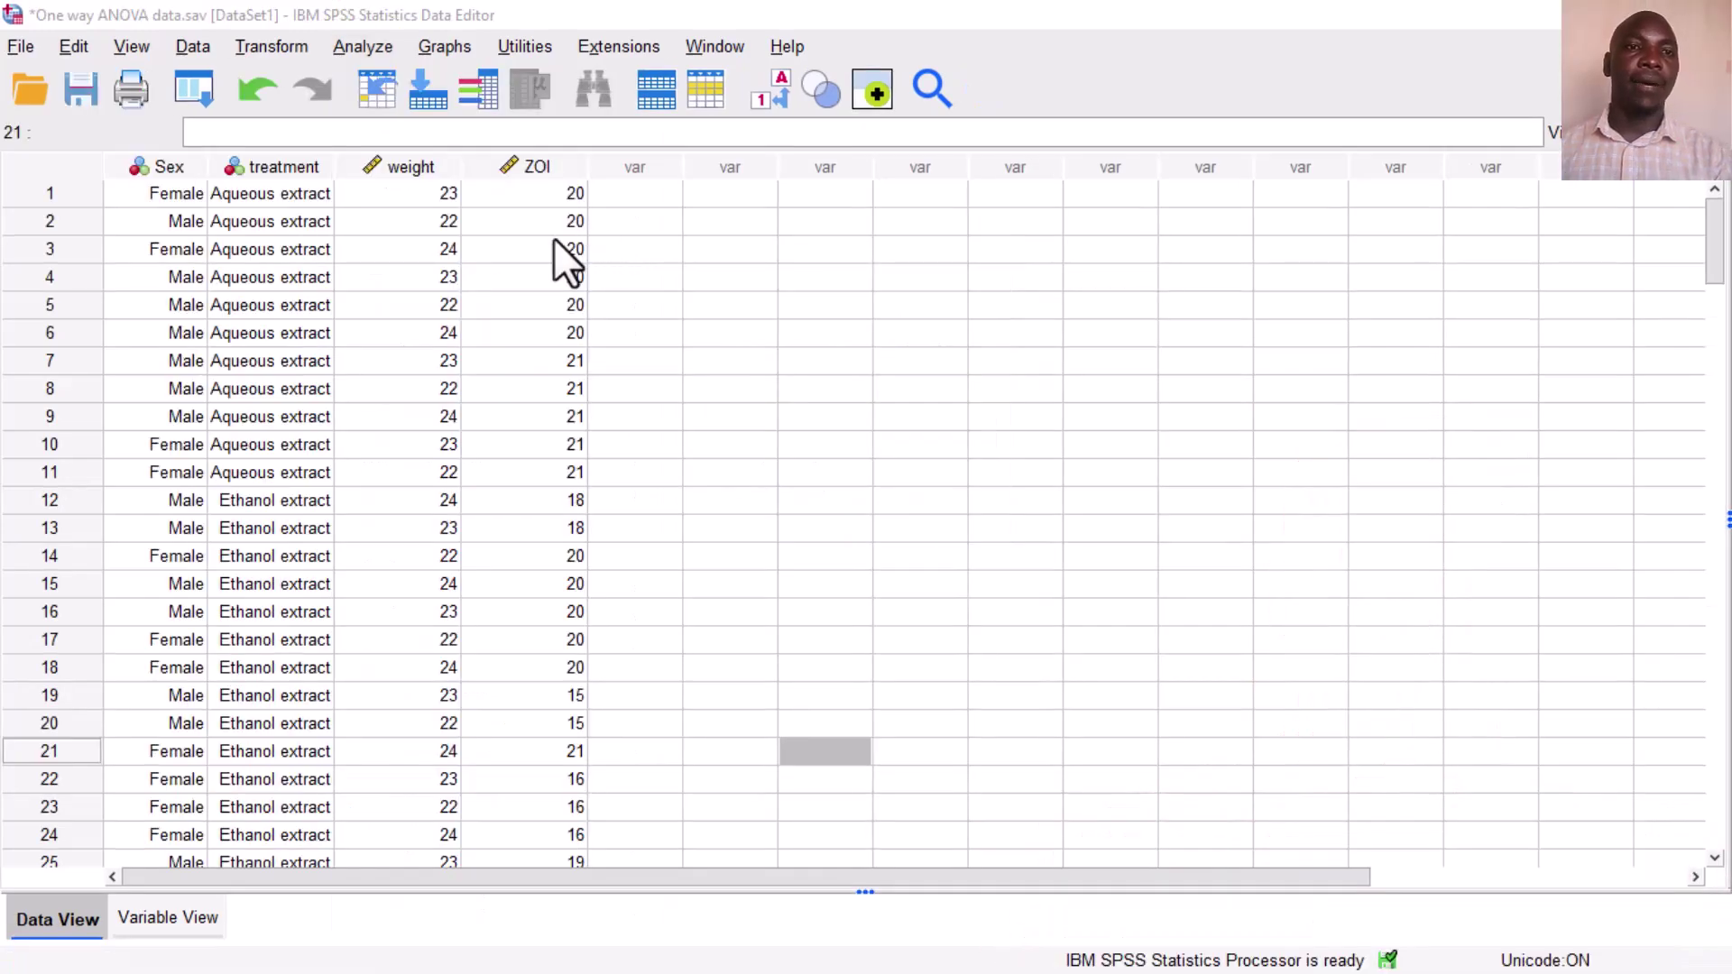
Examine the treatment and ZOI columns of the dataset as the factor and outcome variables
mouse_move(268, 167)
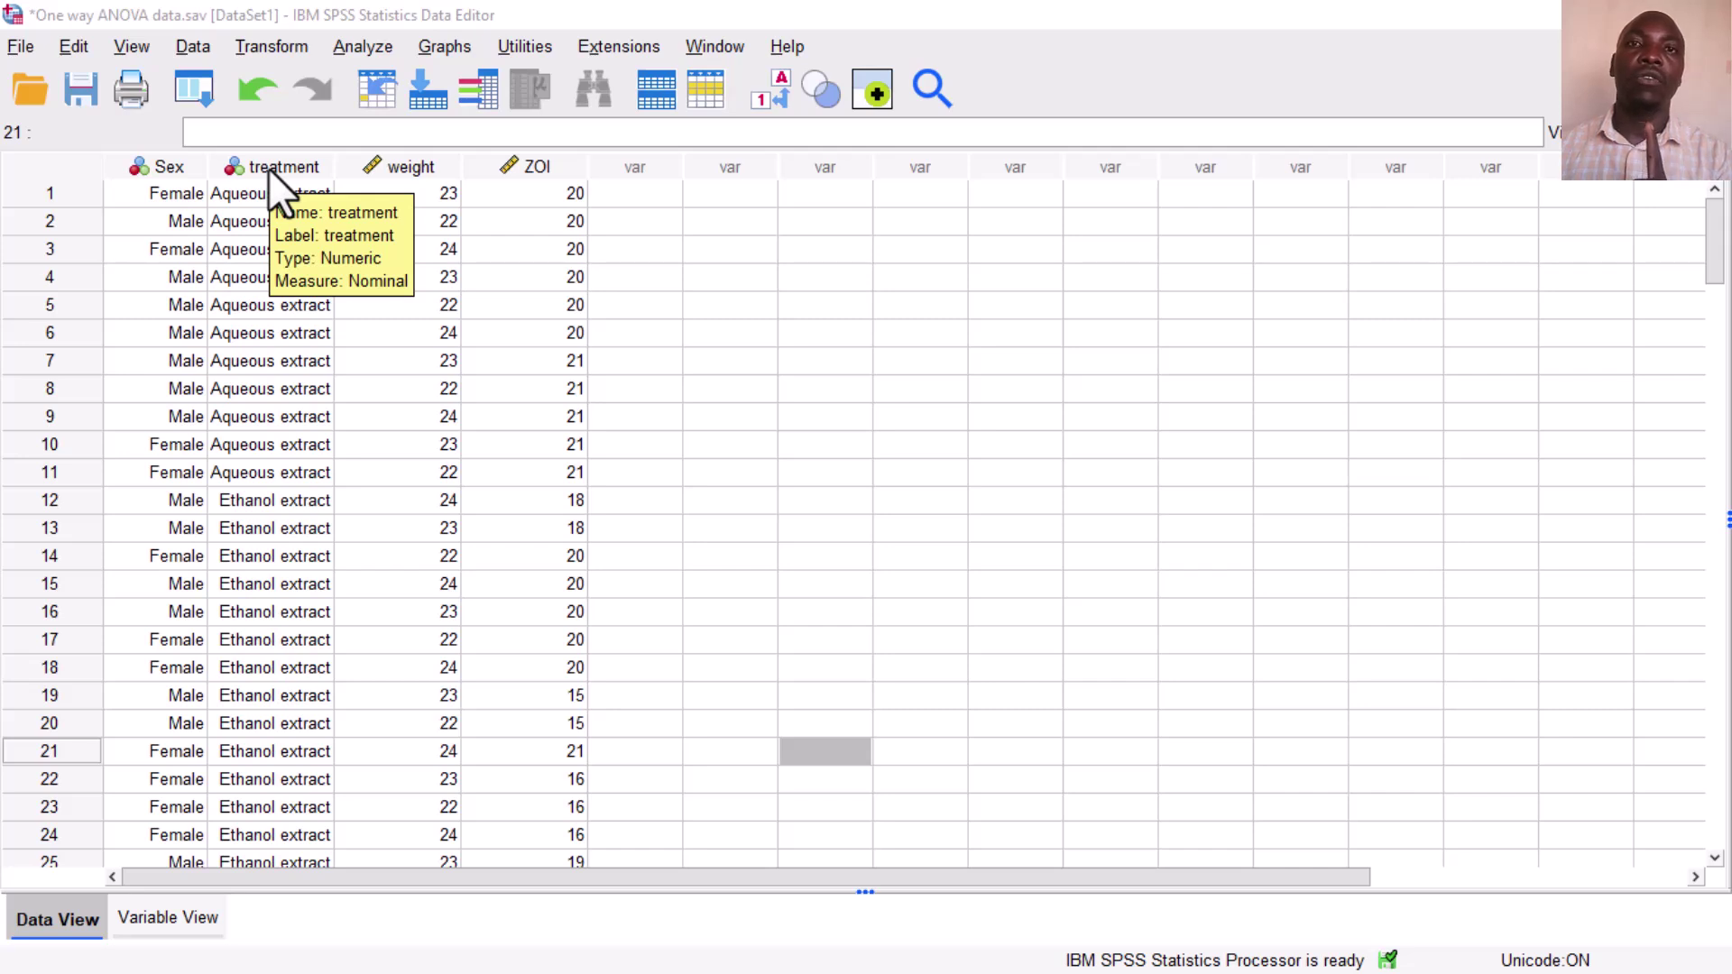
click(269, 169)
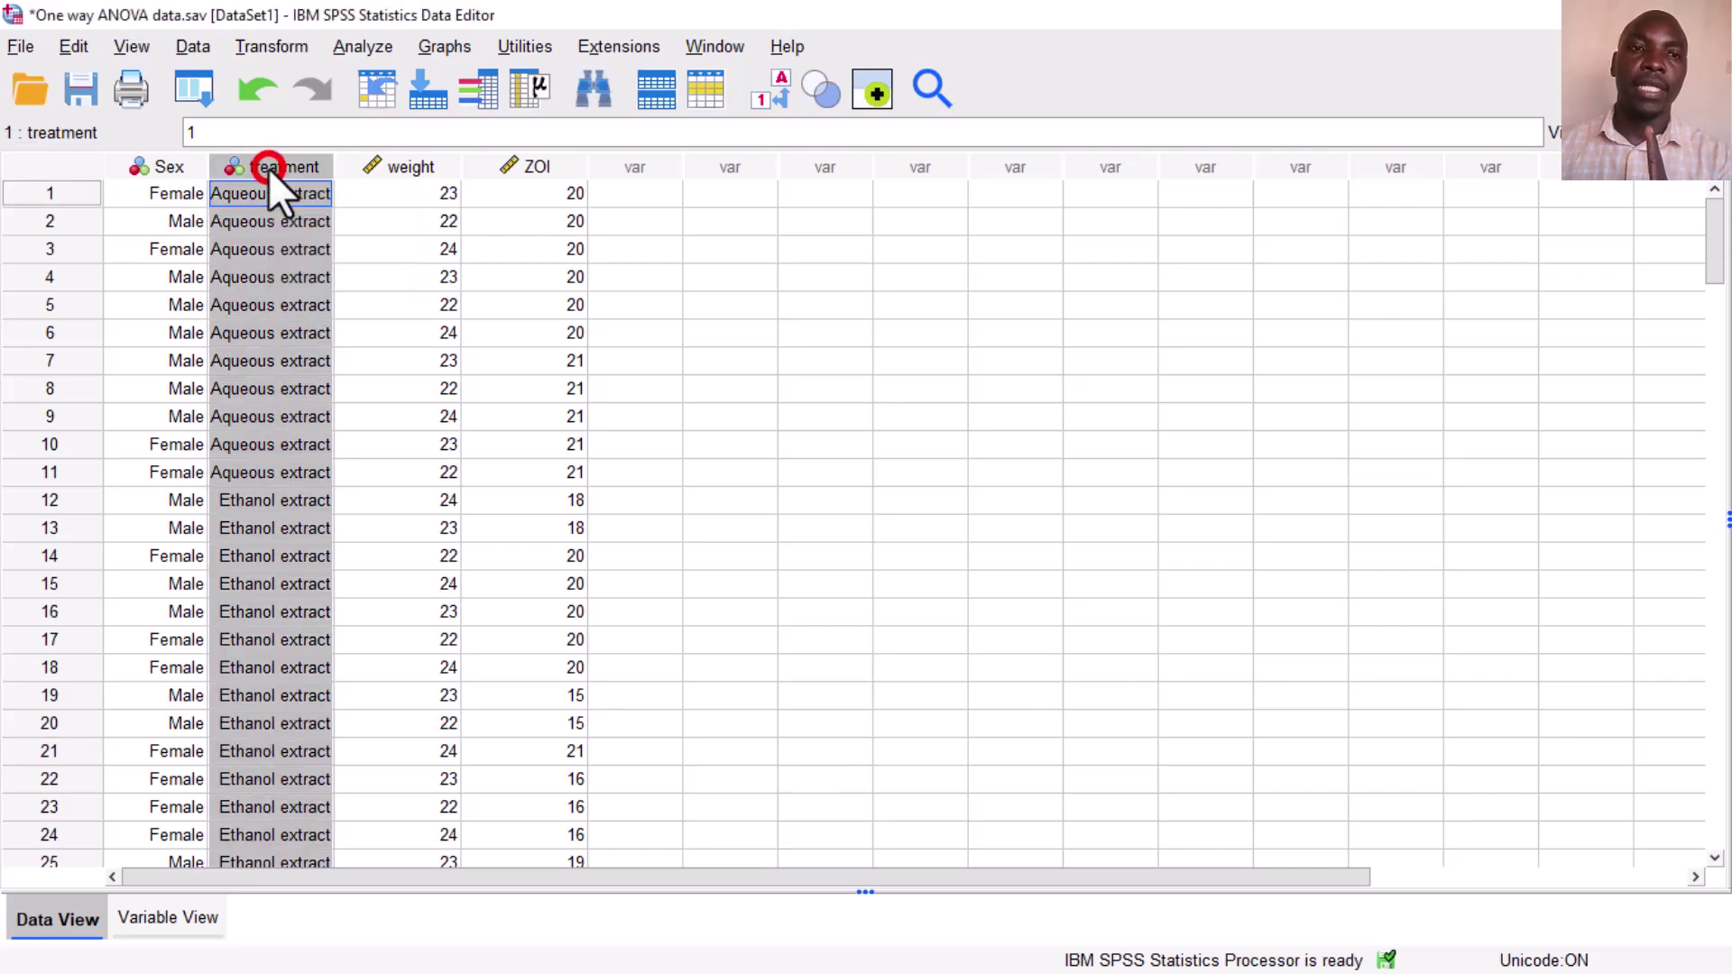
click(535, 169)
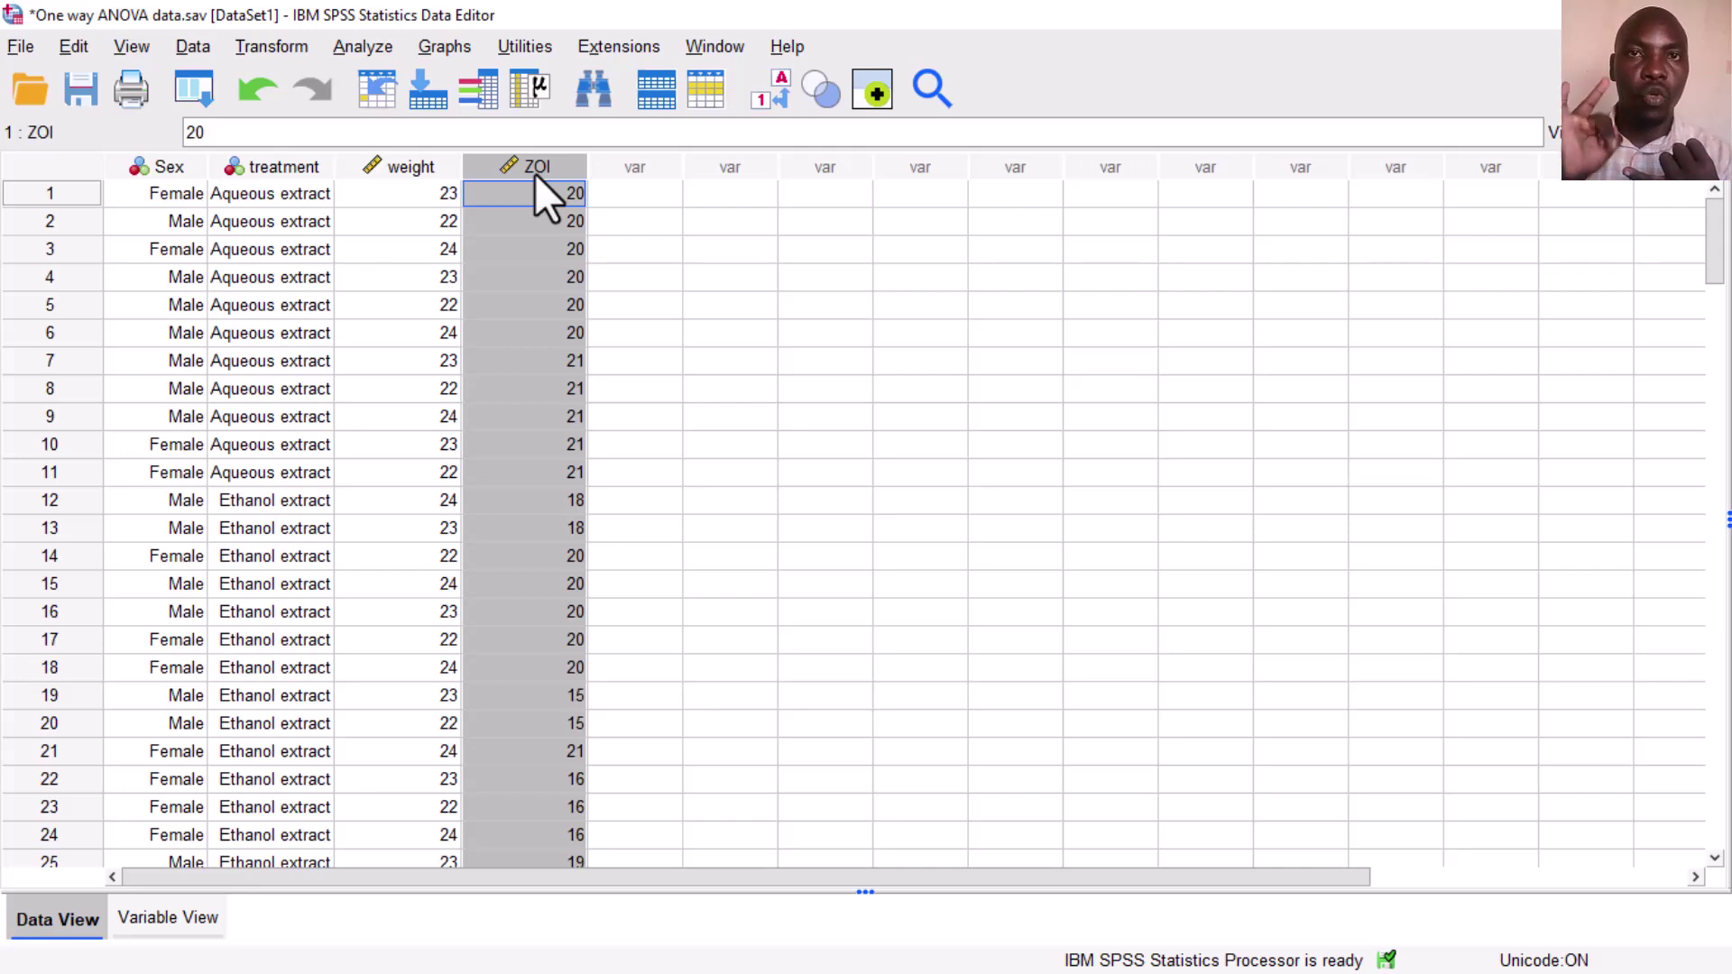
click(242, 175)
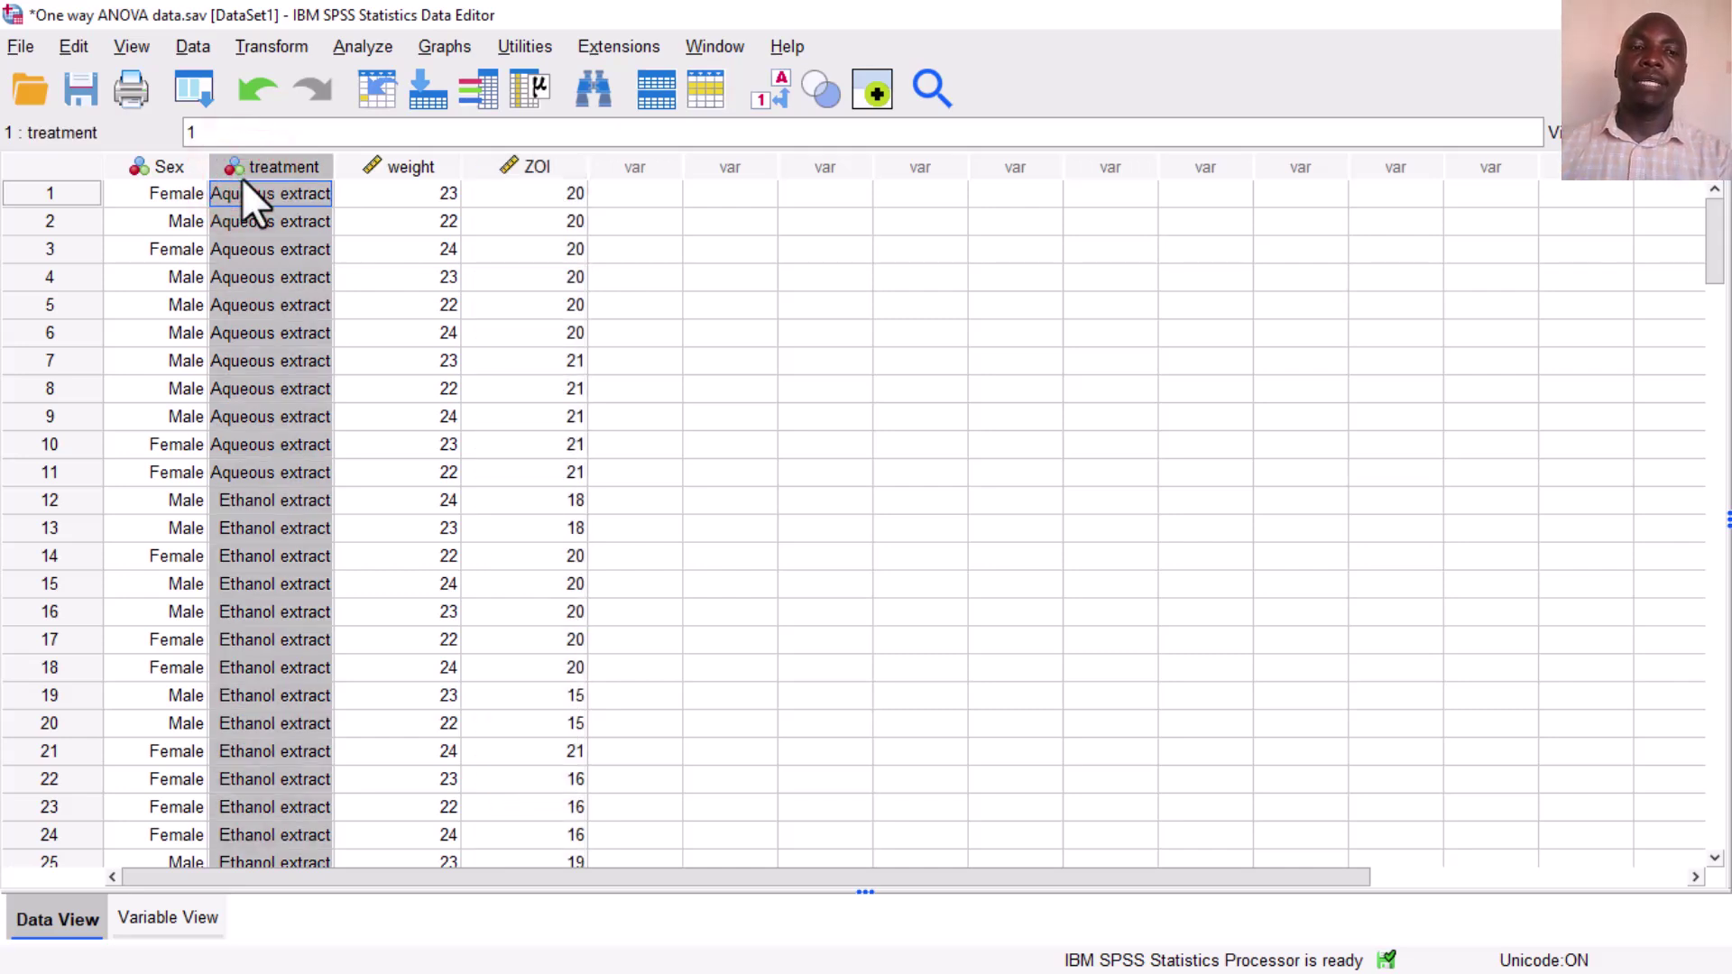
Review the value labels defined for the treatment variable without changing them
click(157, 907)
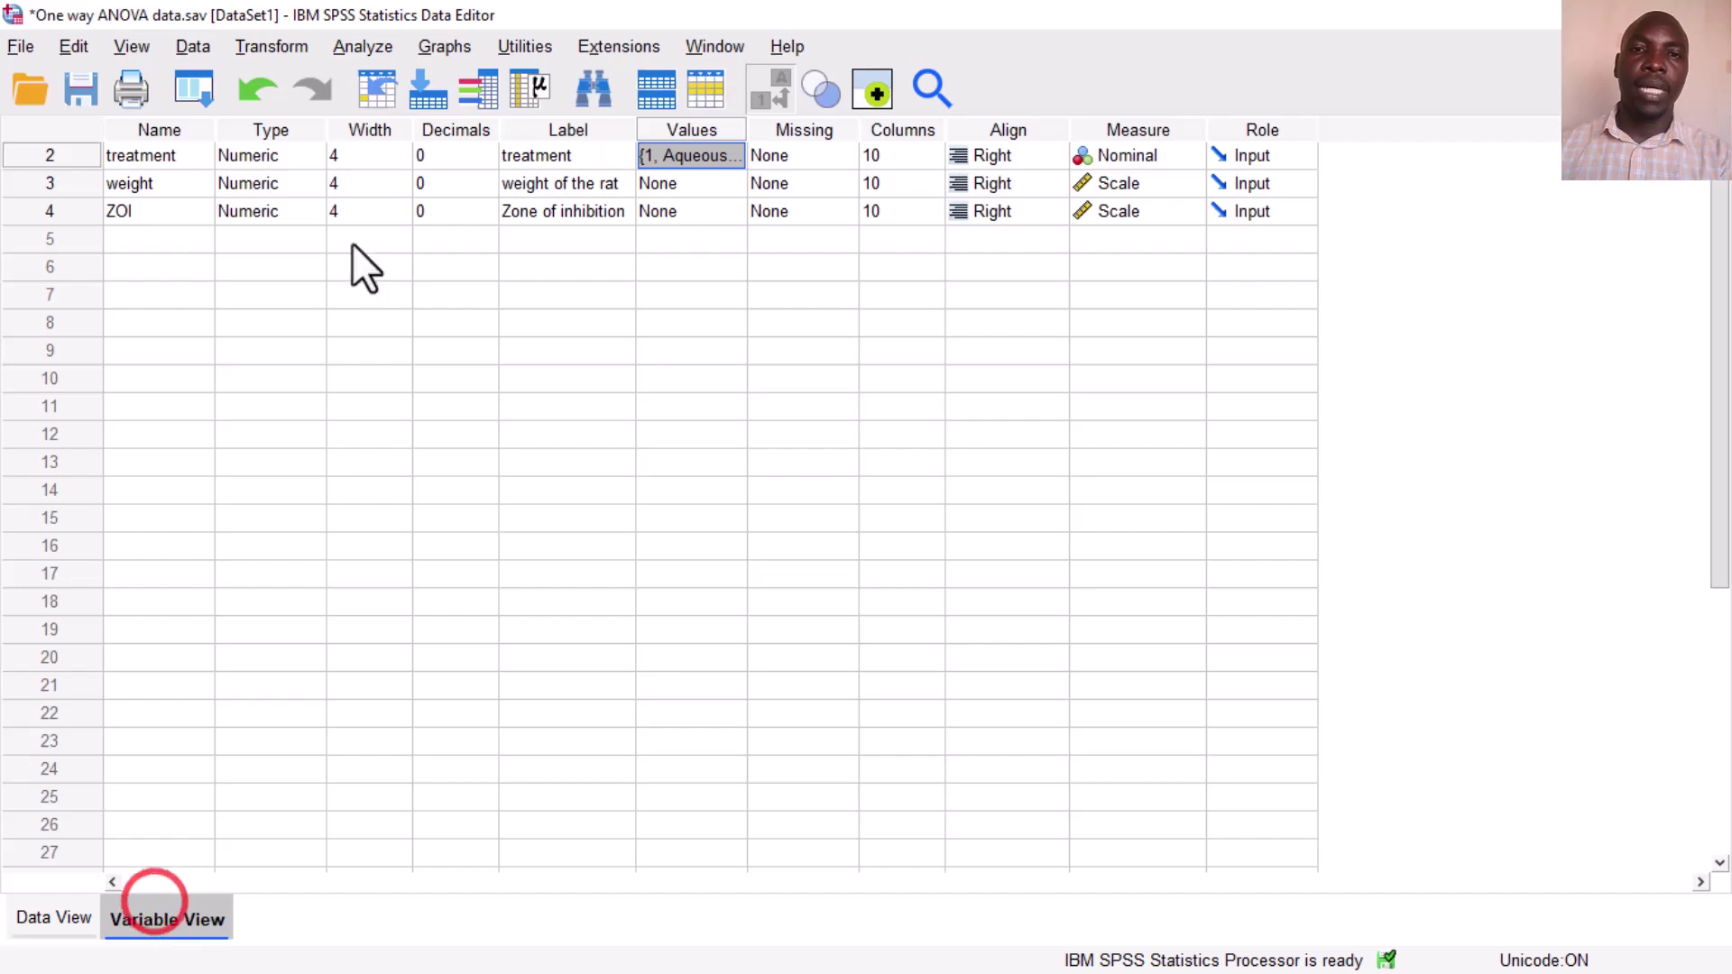
click(739, 159)
click(739, 158)
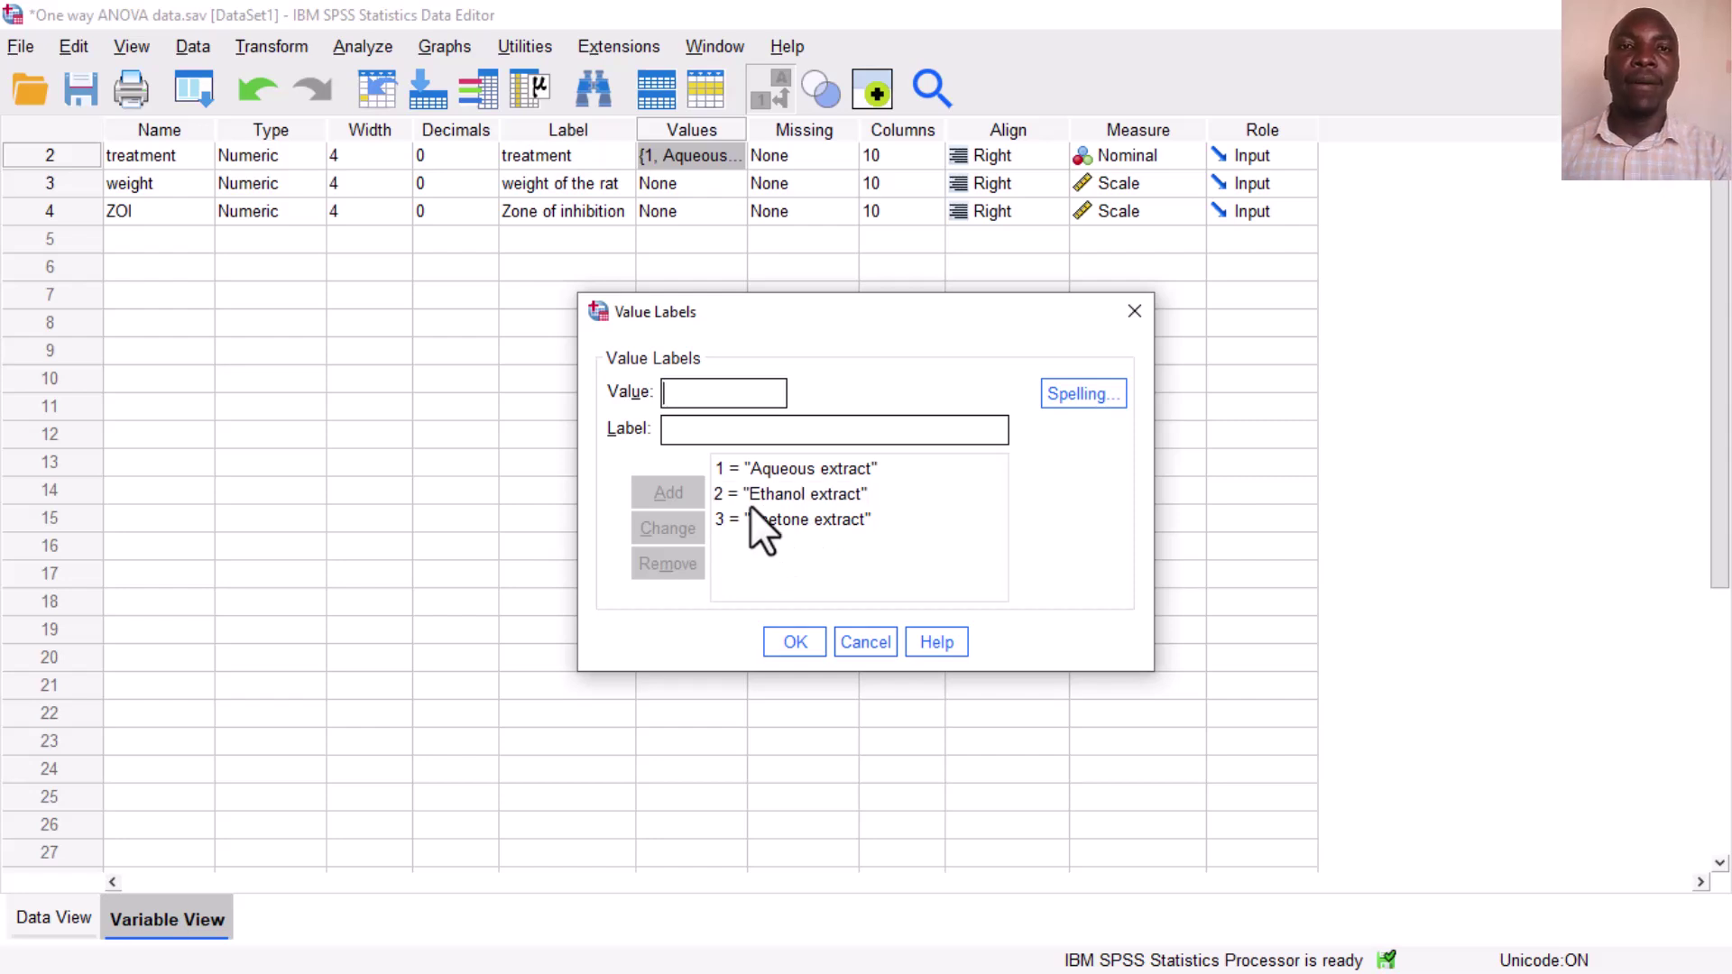
click(1133, 312)
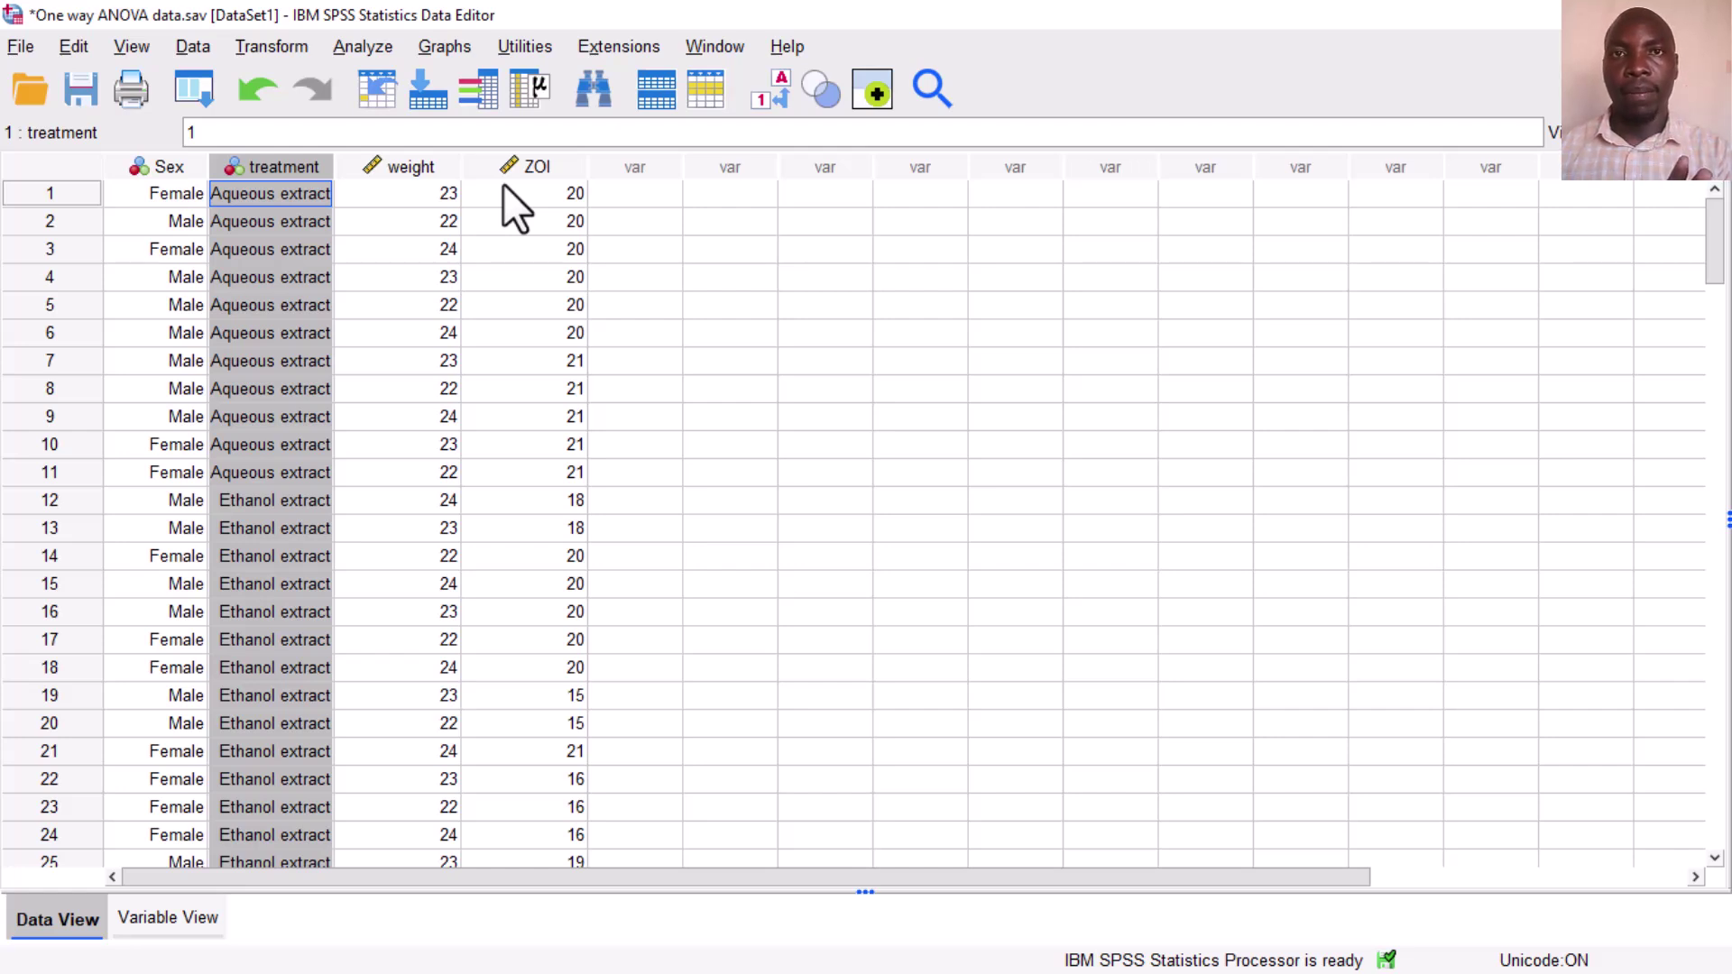
Check the ZOI variable's label, type and measurement level, and return to the treatment column
click(539, 170)
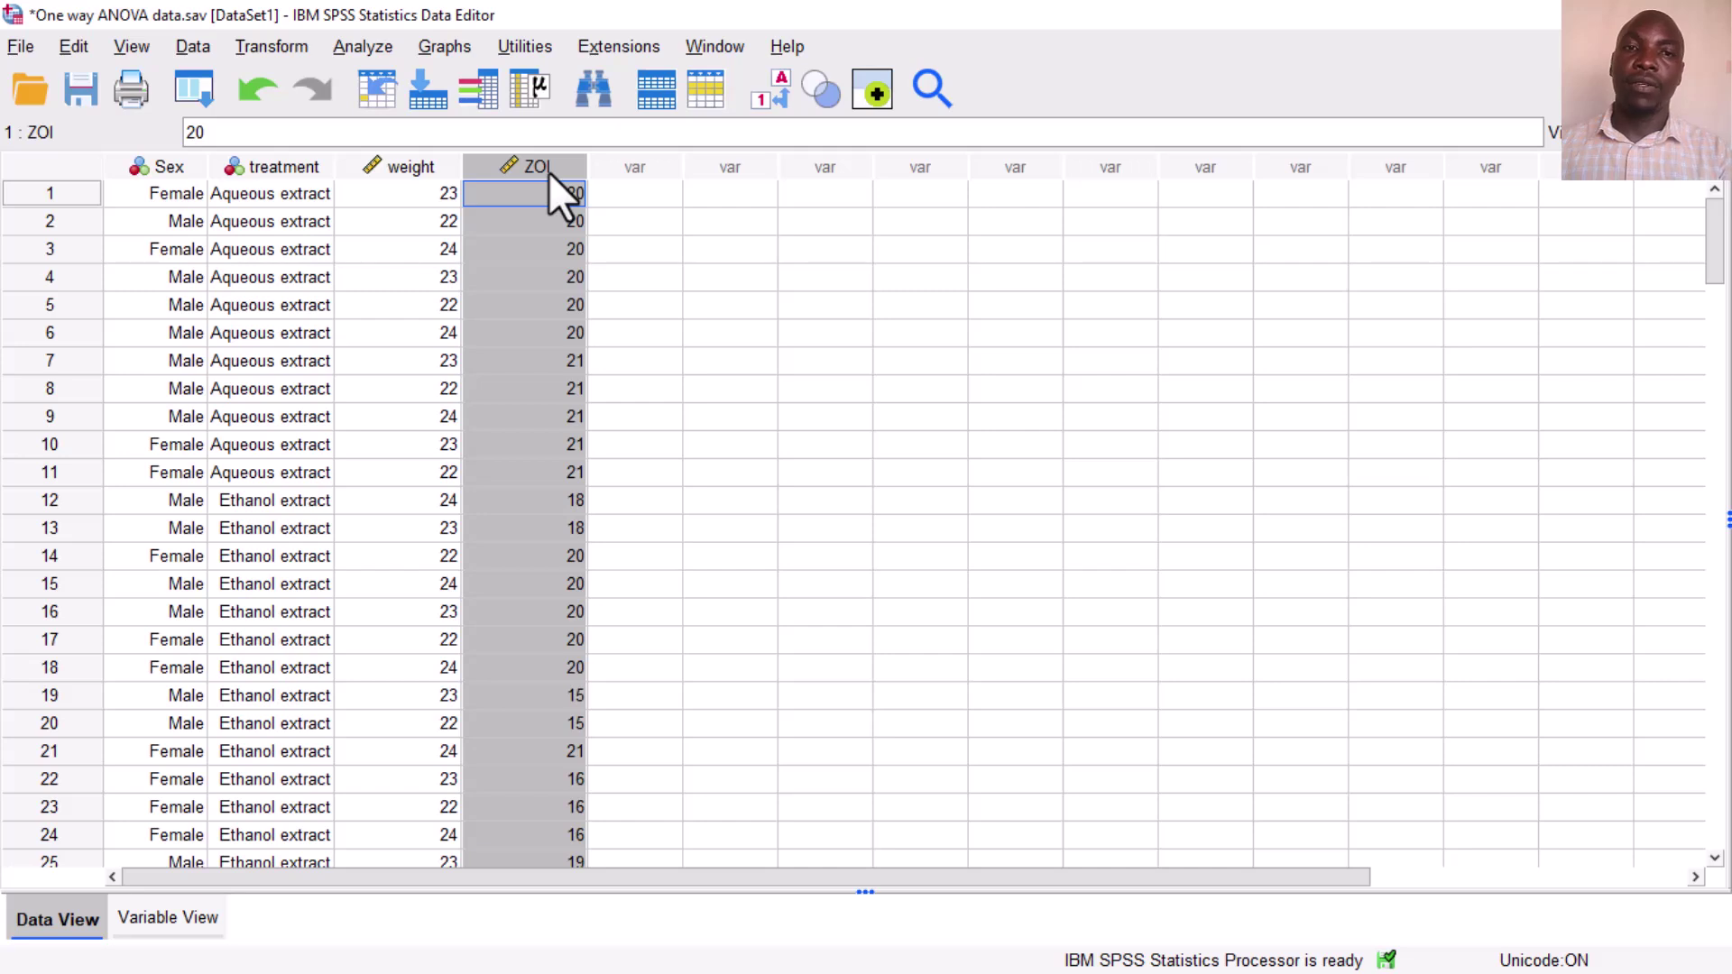
mouse_move(548, 171)
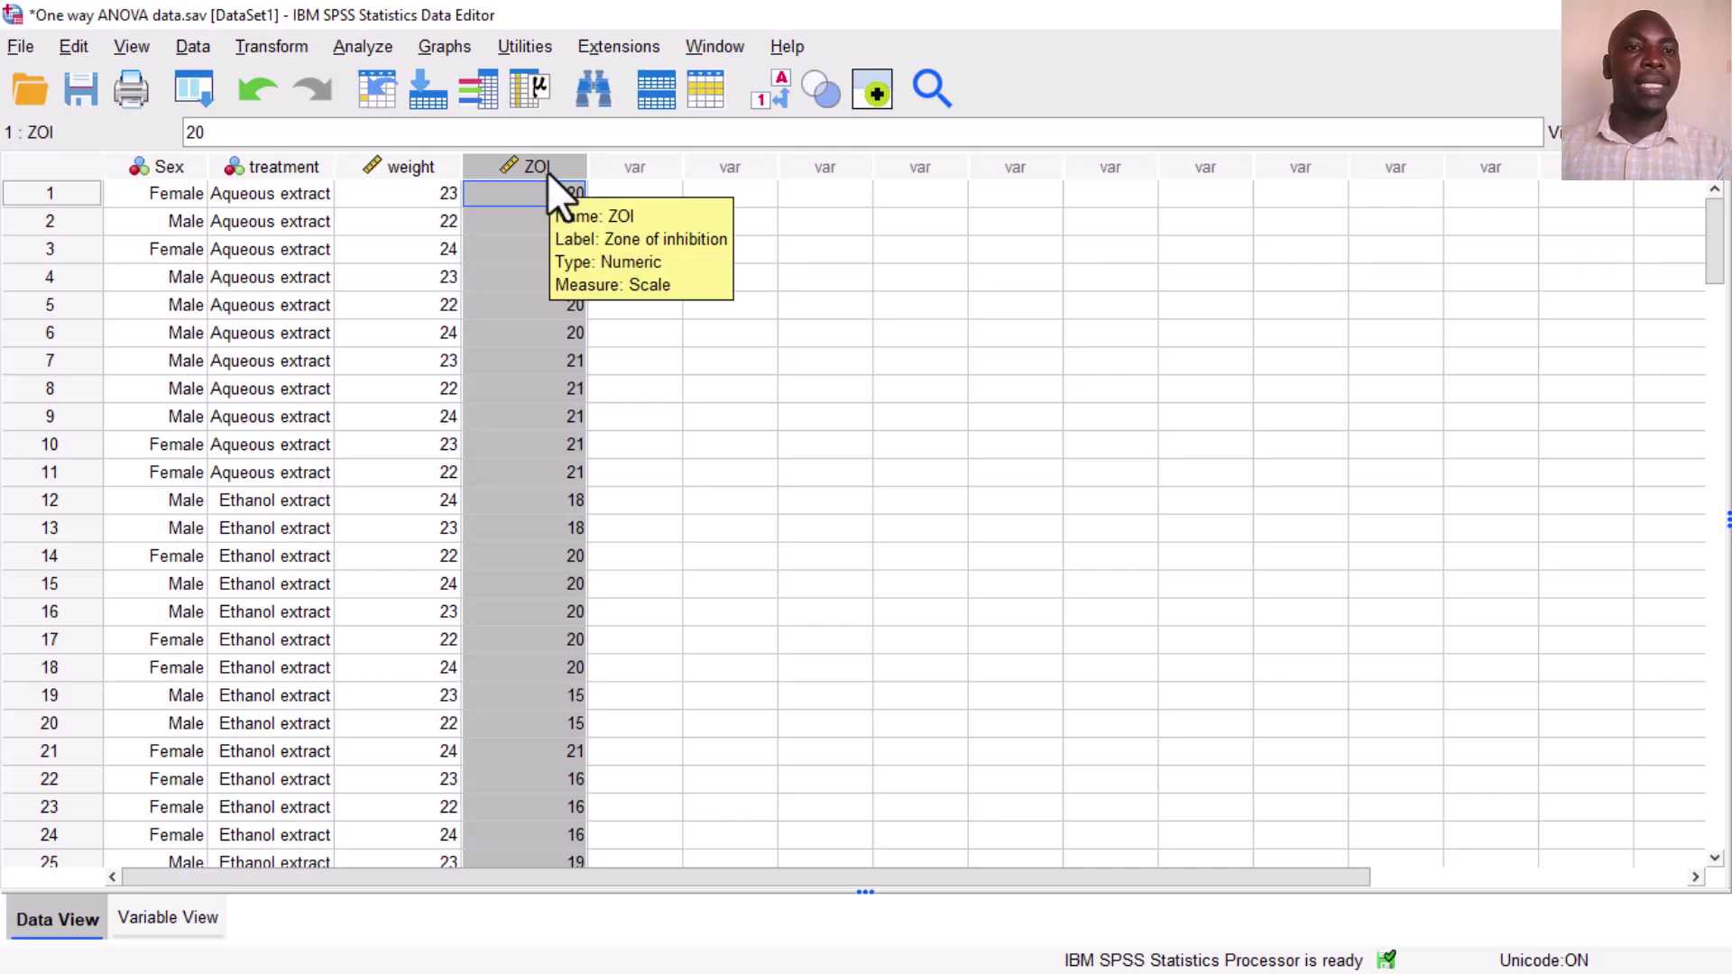
click(289, 170)
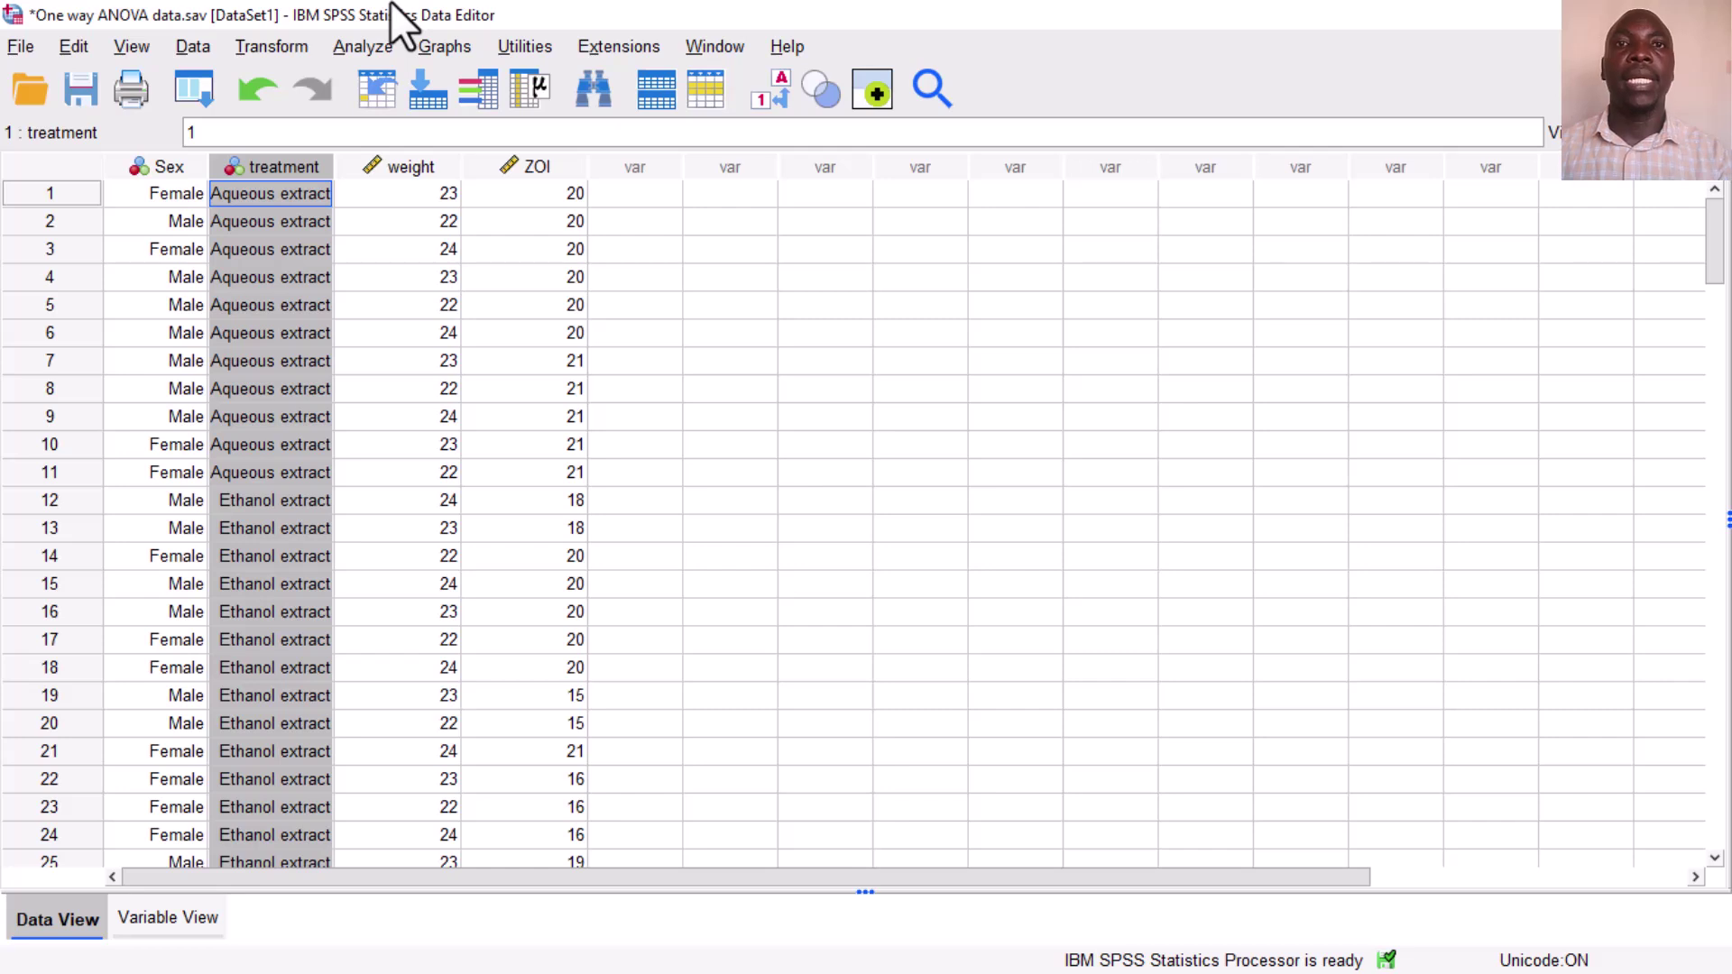
Set up a One-Way ANOVA with Zone of inhibition [ZOI] as the dependent variable and treatment as the factor
click(364, 45)
mouse_move(496, 242)
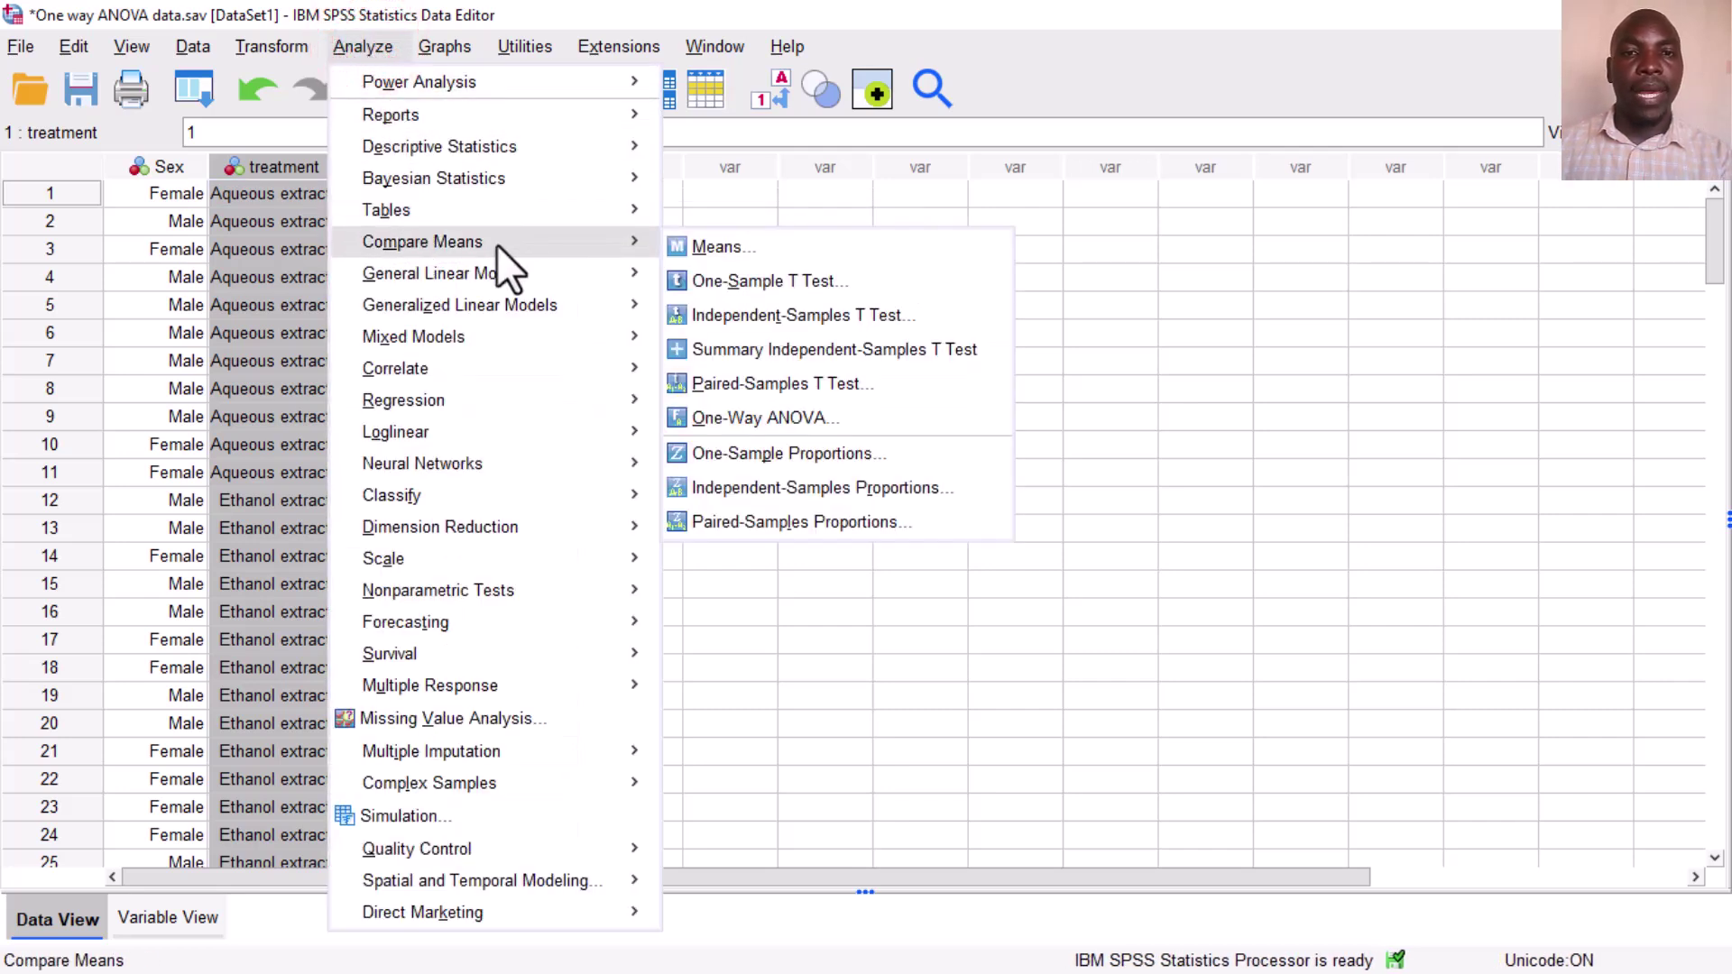
click(794, 422)
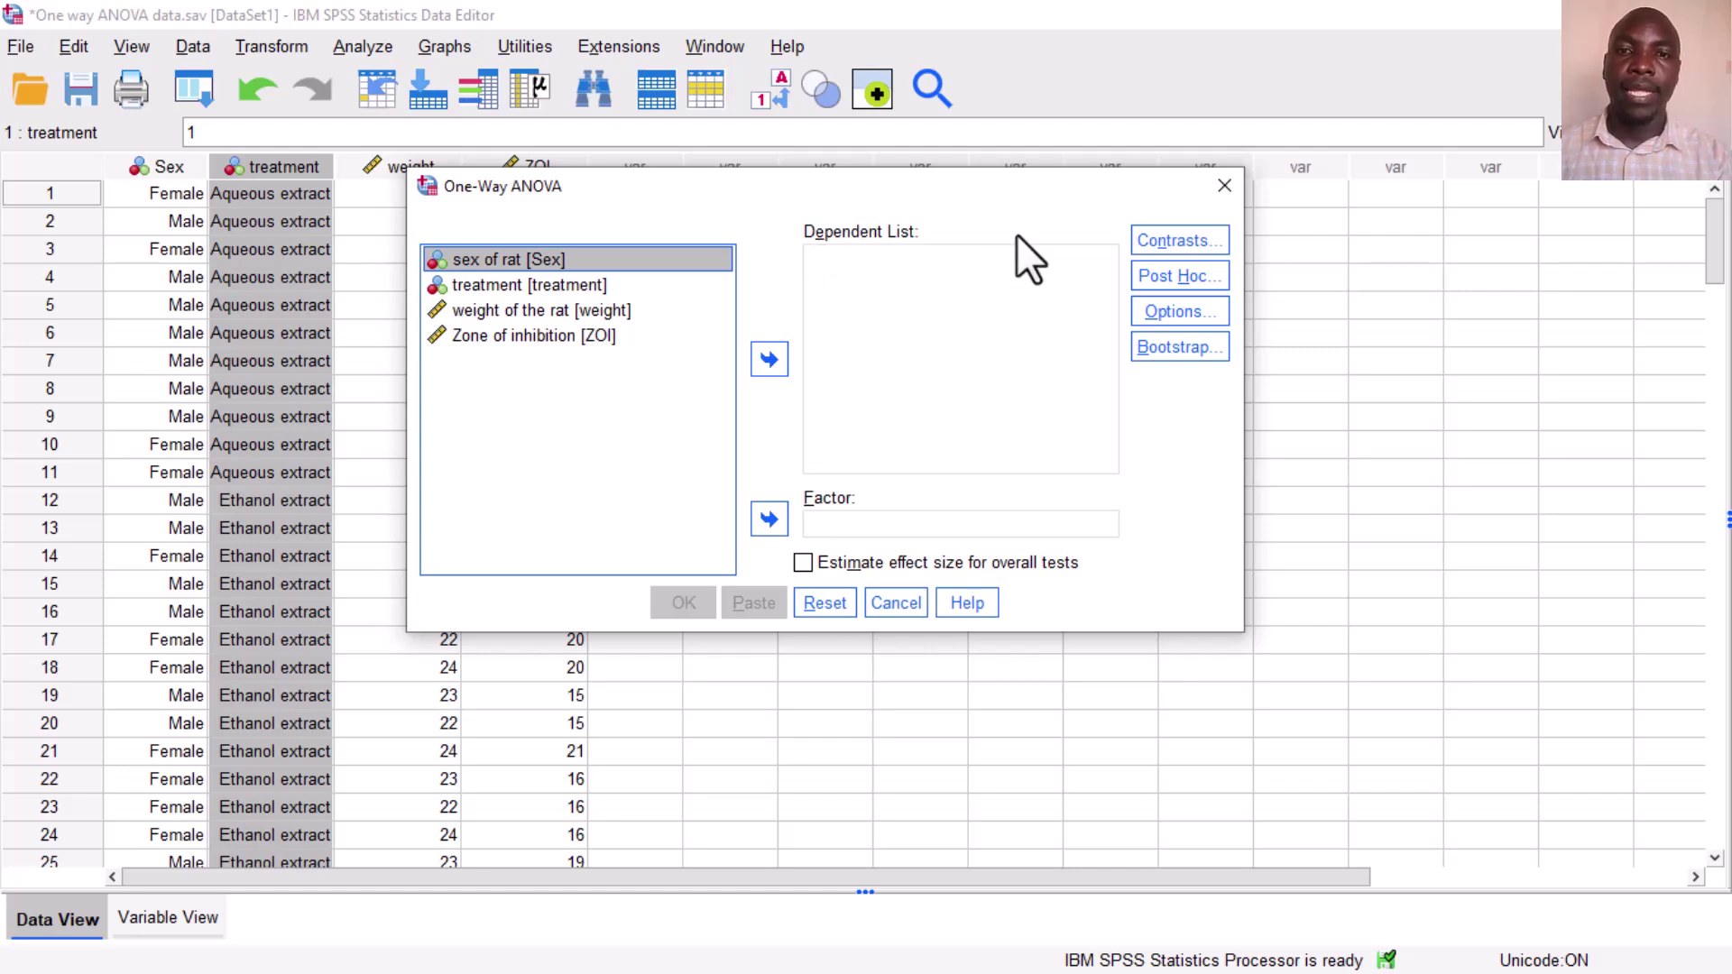
click(518, 338)
click(769, 359)
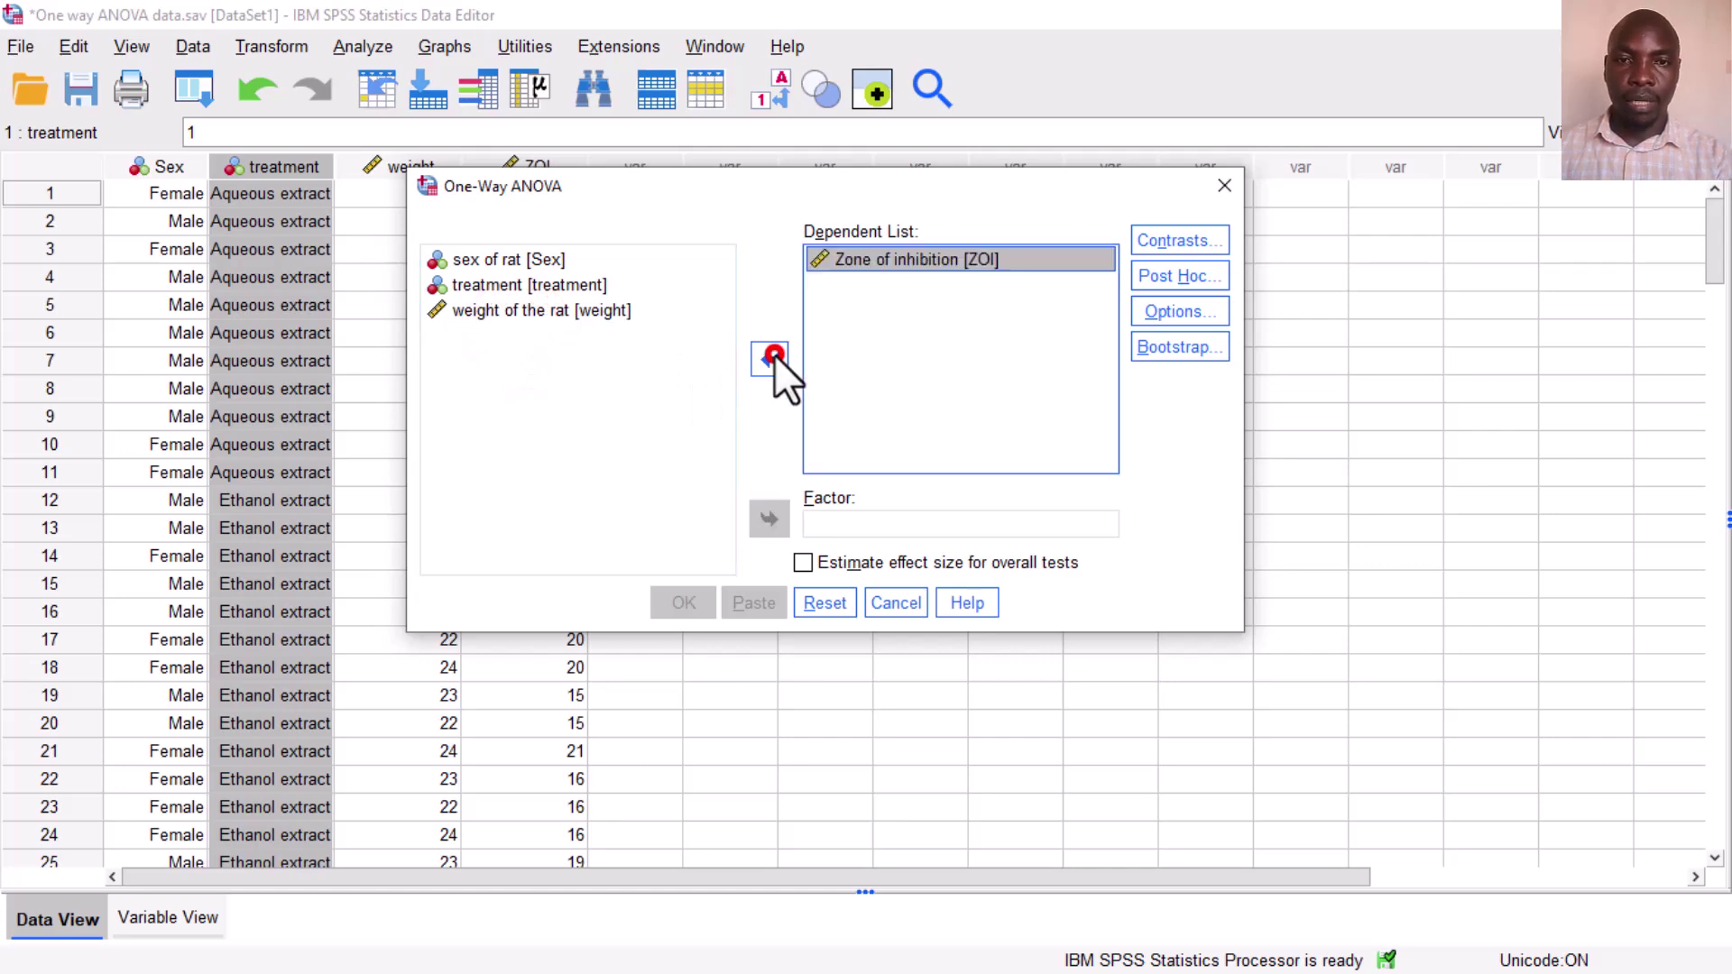
click(837, 522)
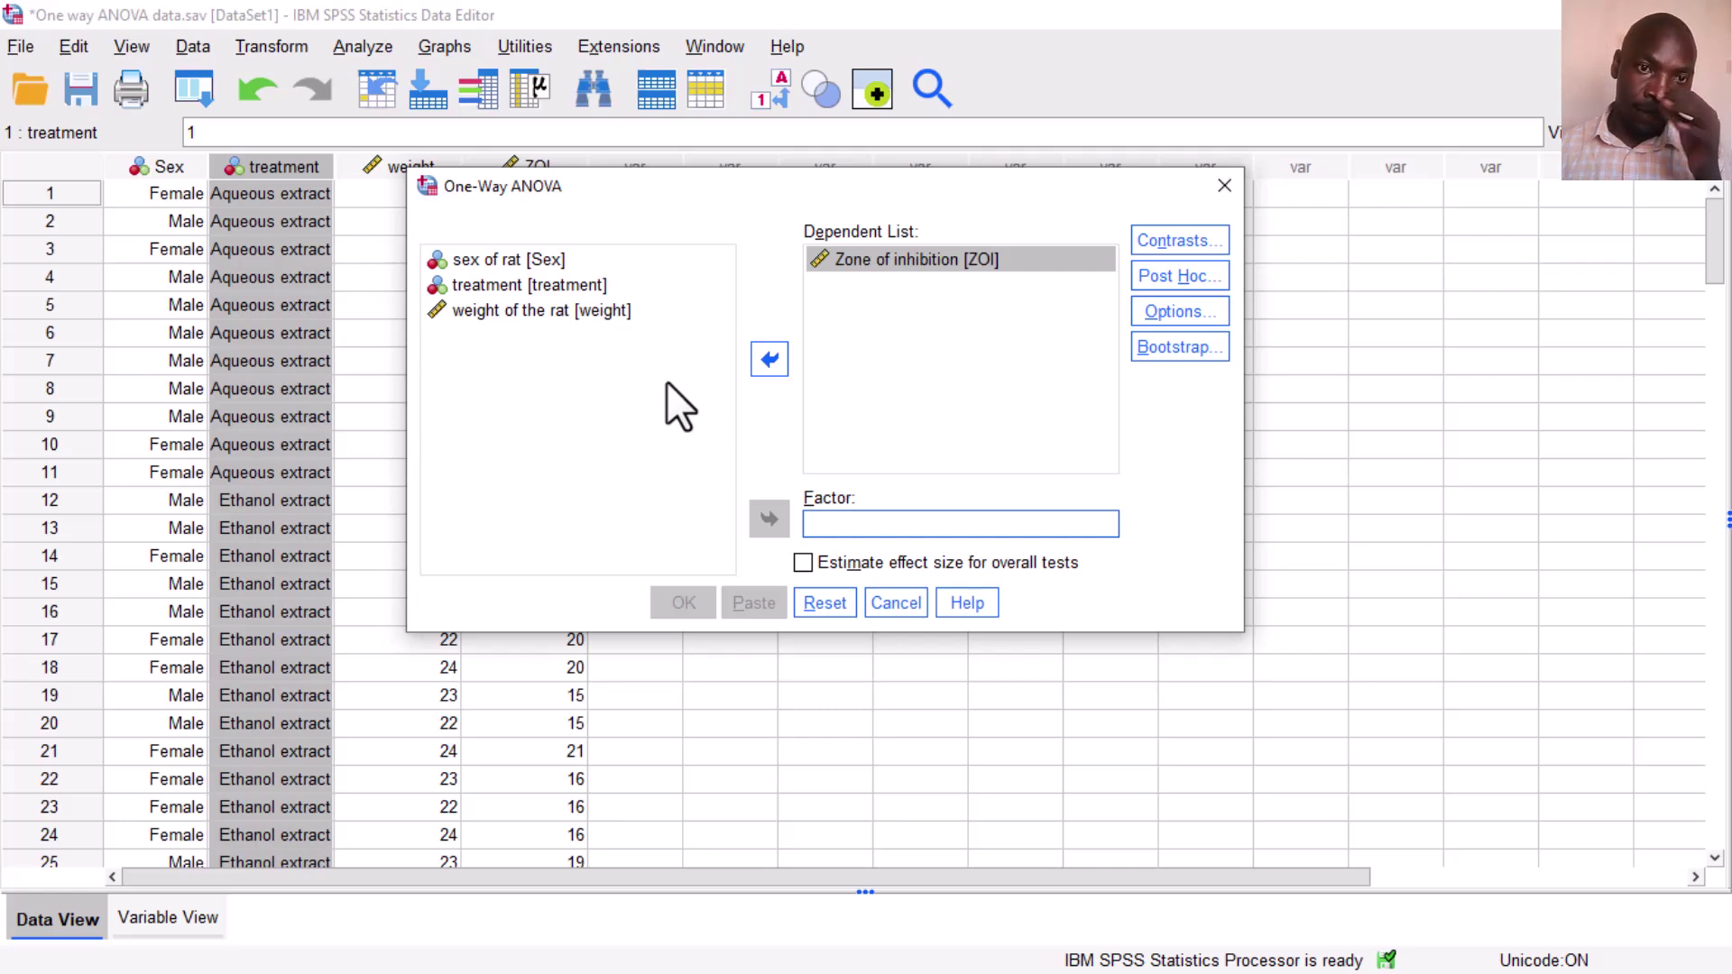
click(549, 290)
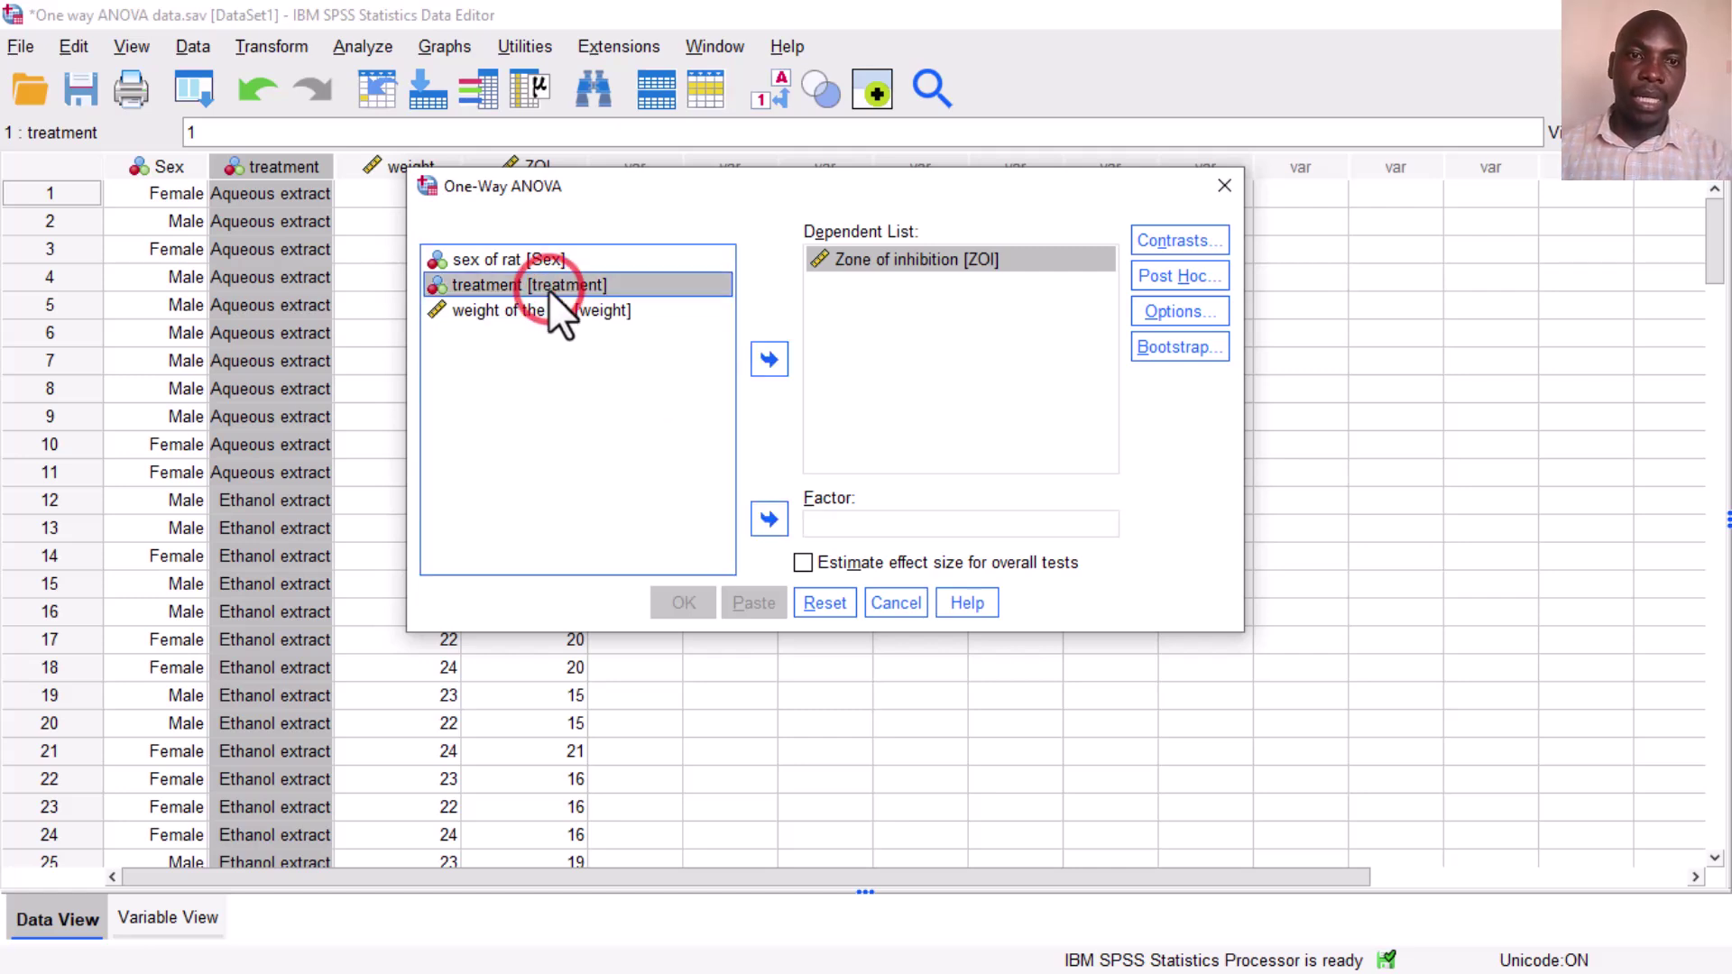
click(775, 519)
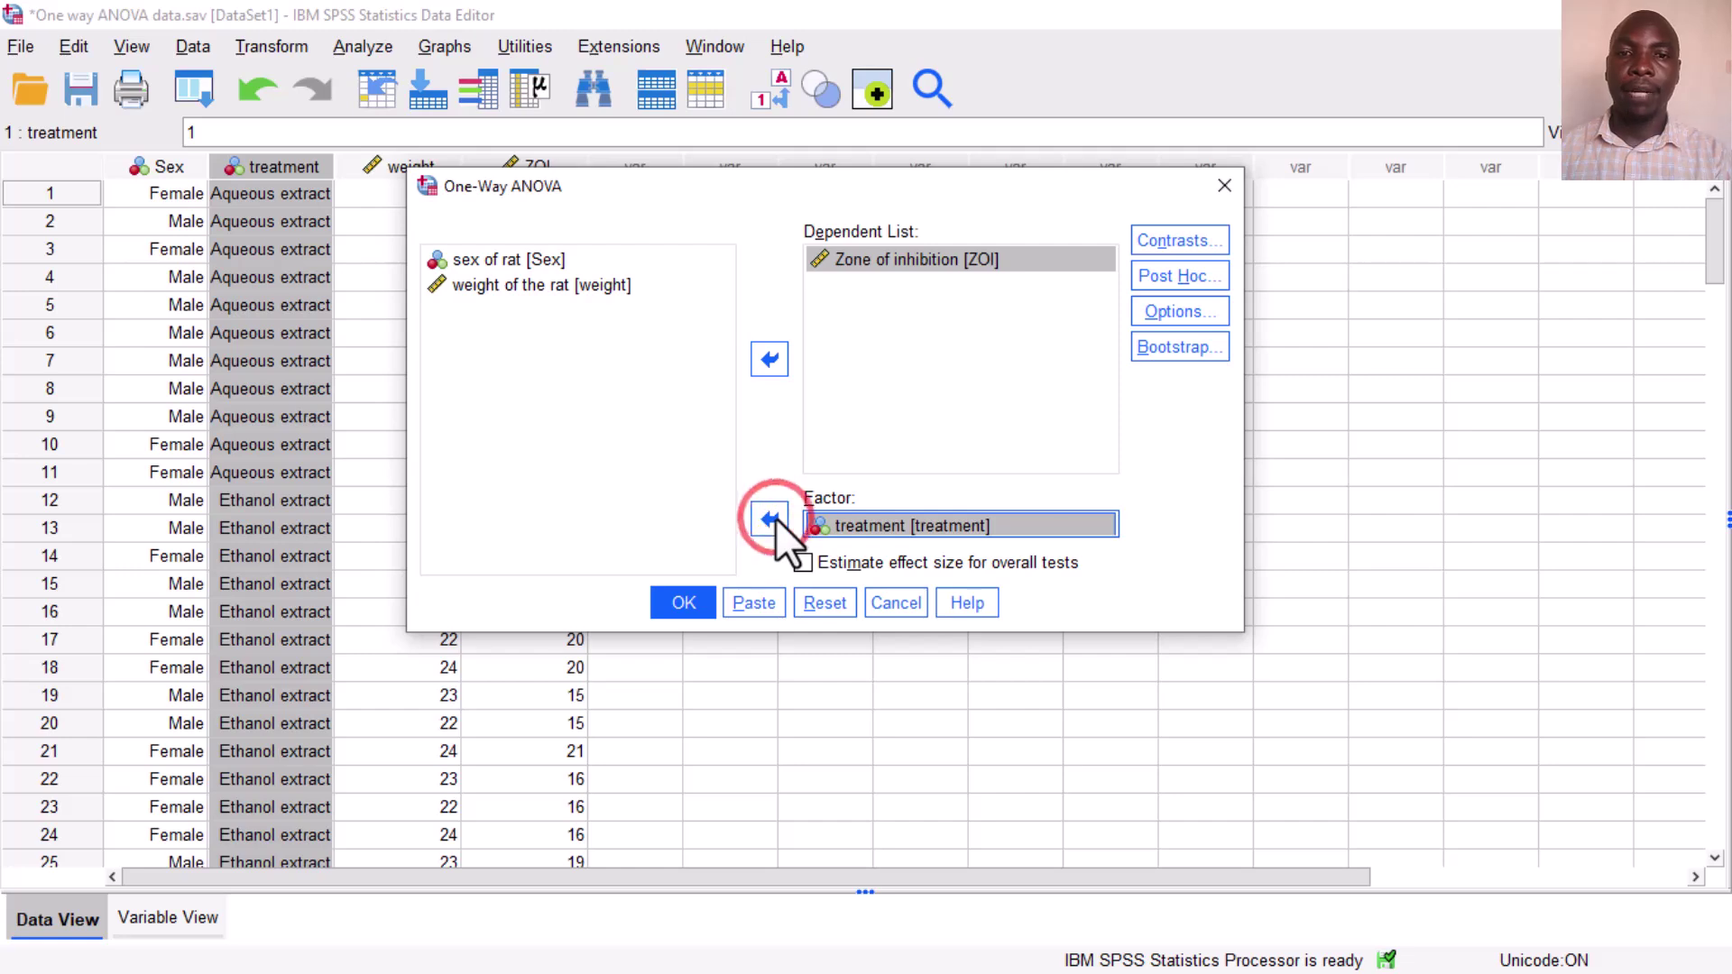
Select Tukey as the only post hoc multiple comparison test for the ANOVA
click(1186, 275)
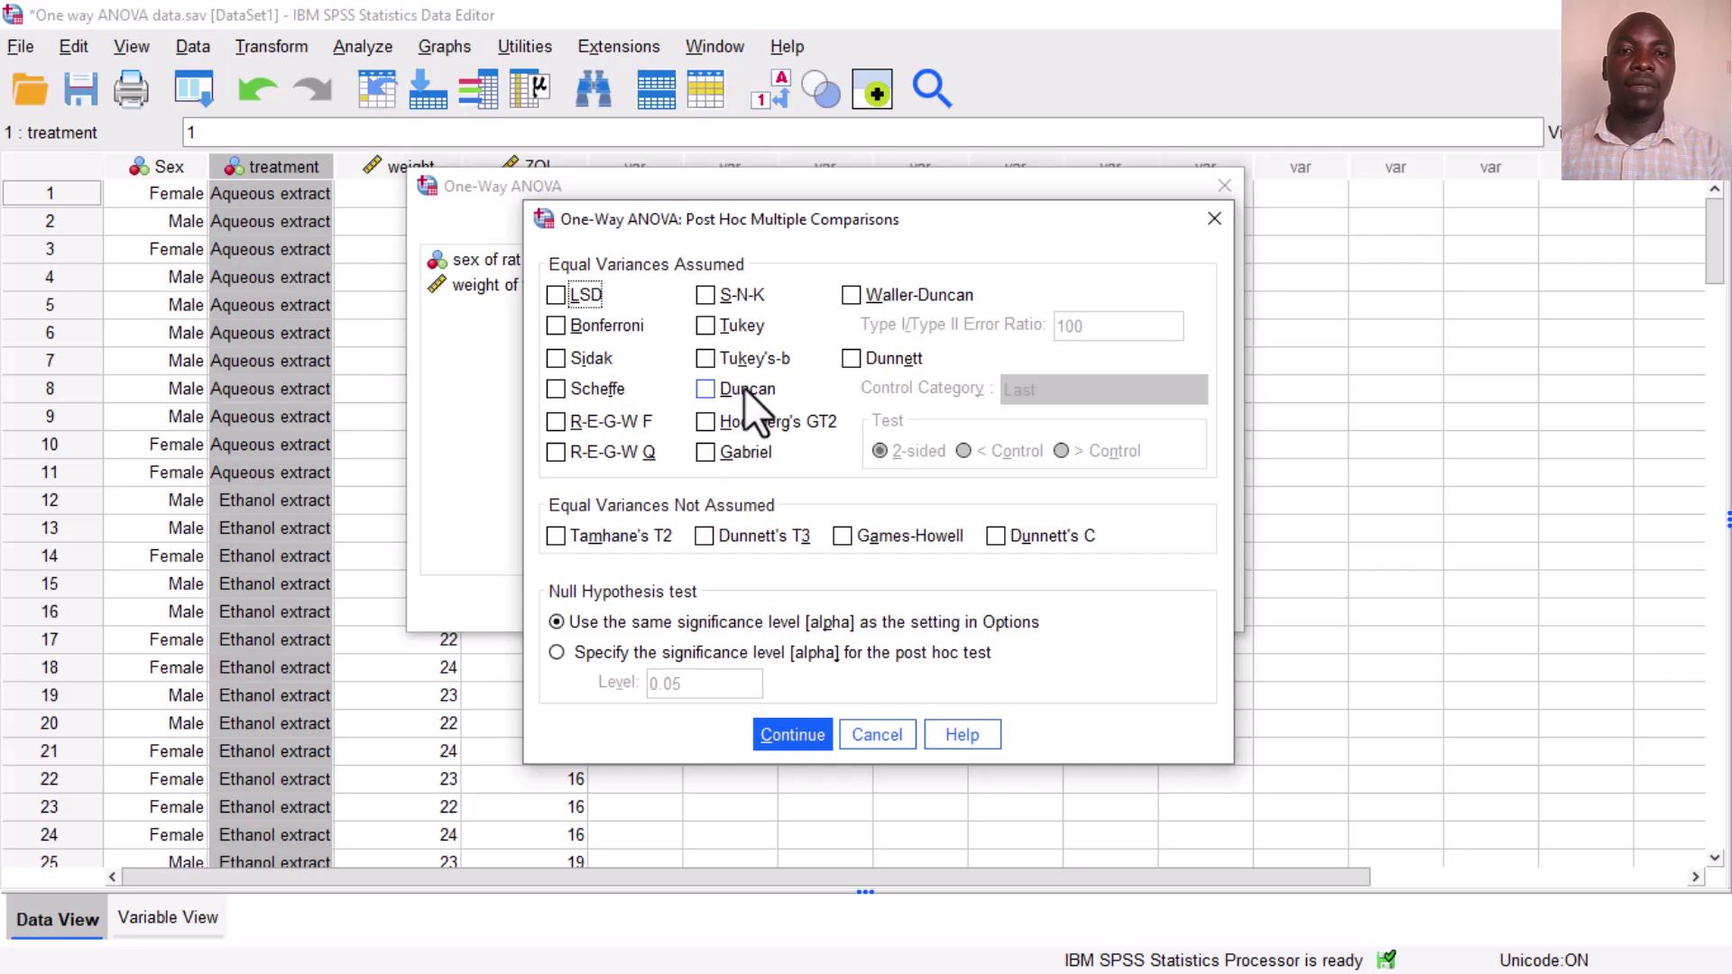
click(706, 326)
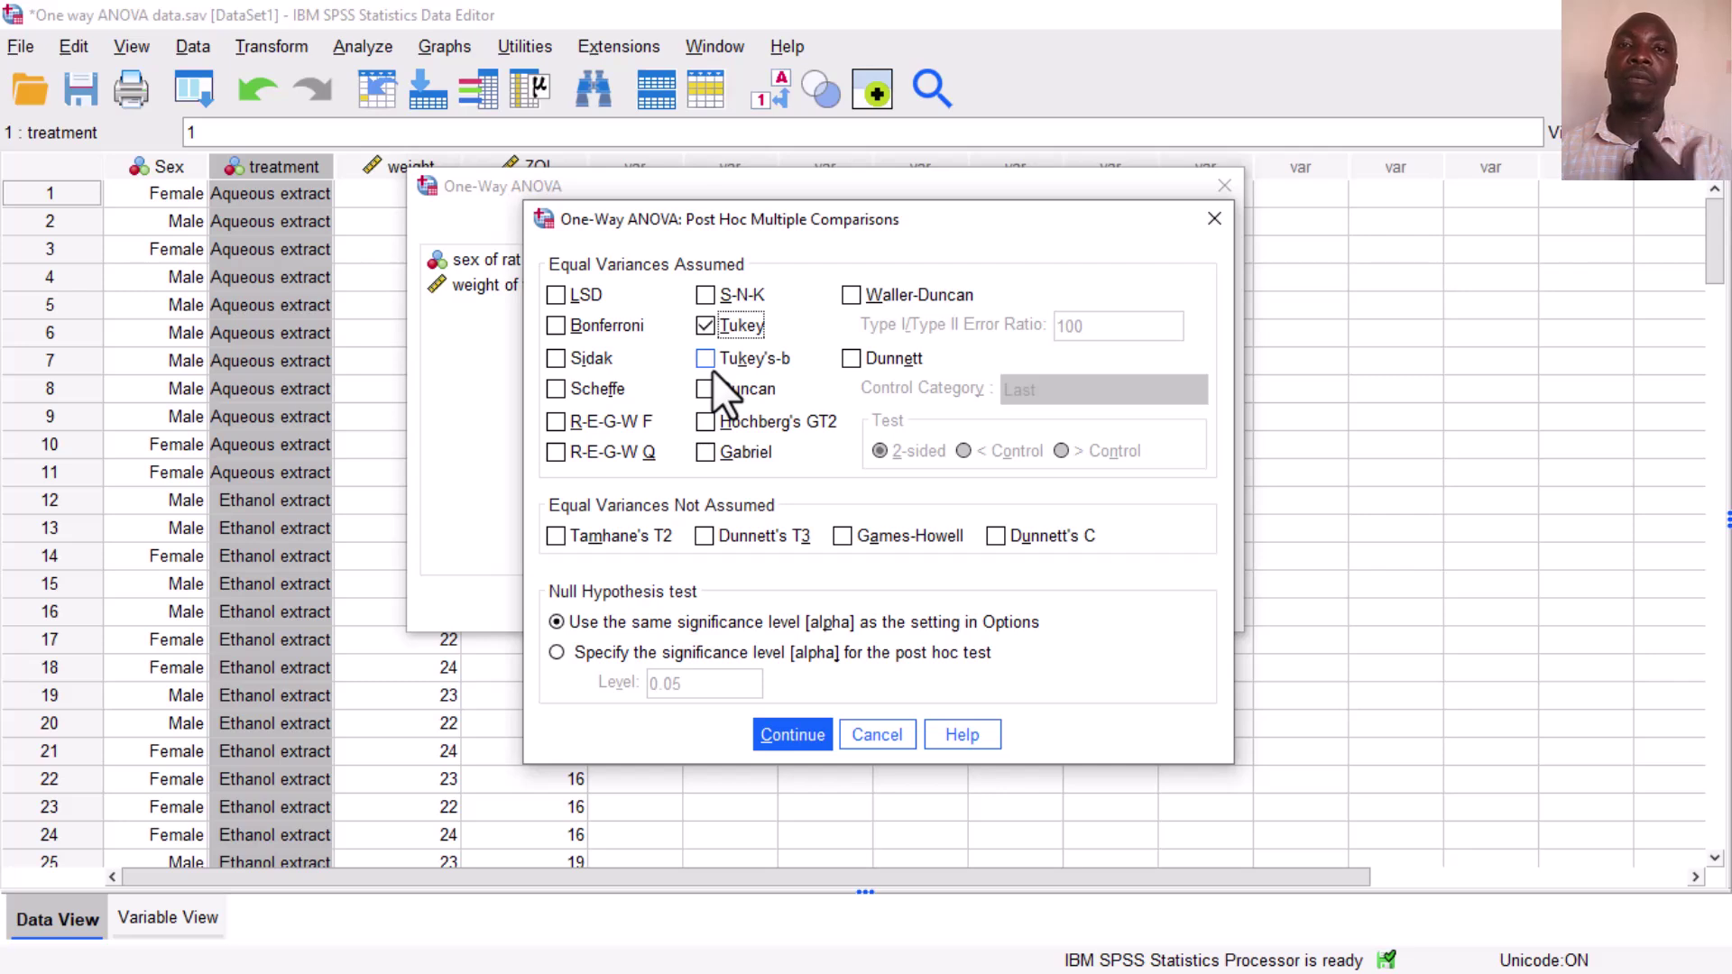
click(555, 390)
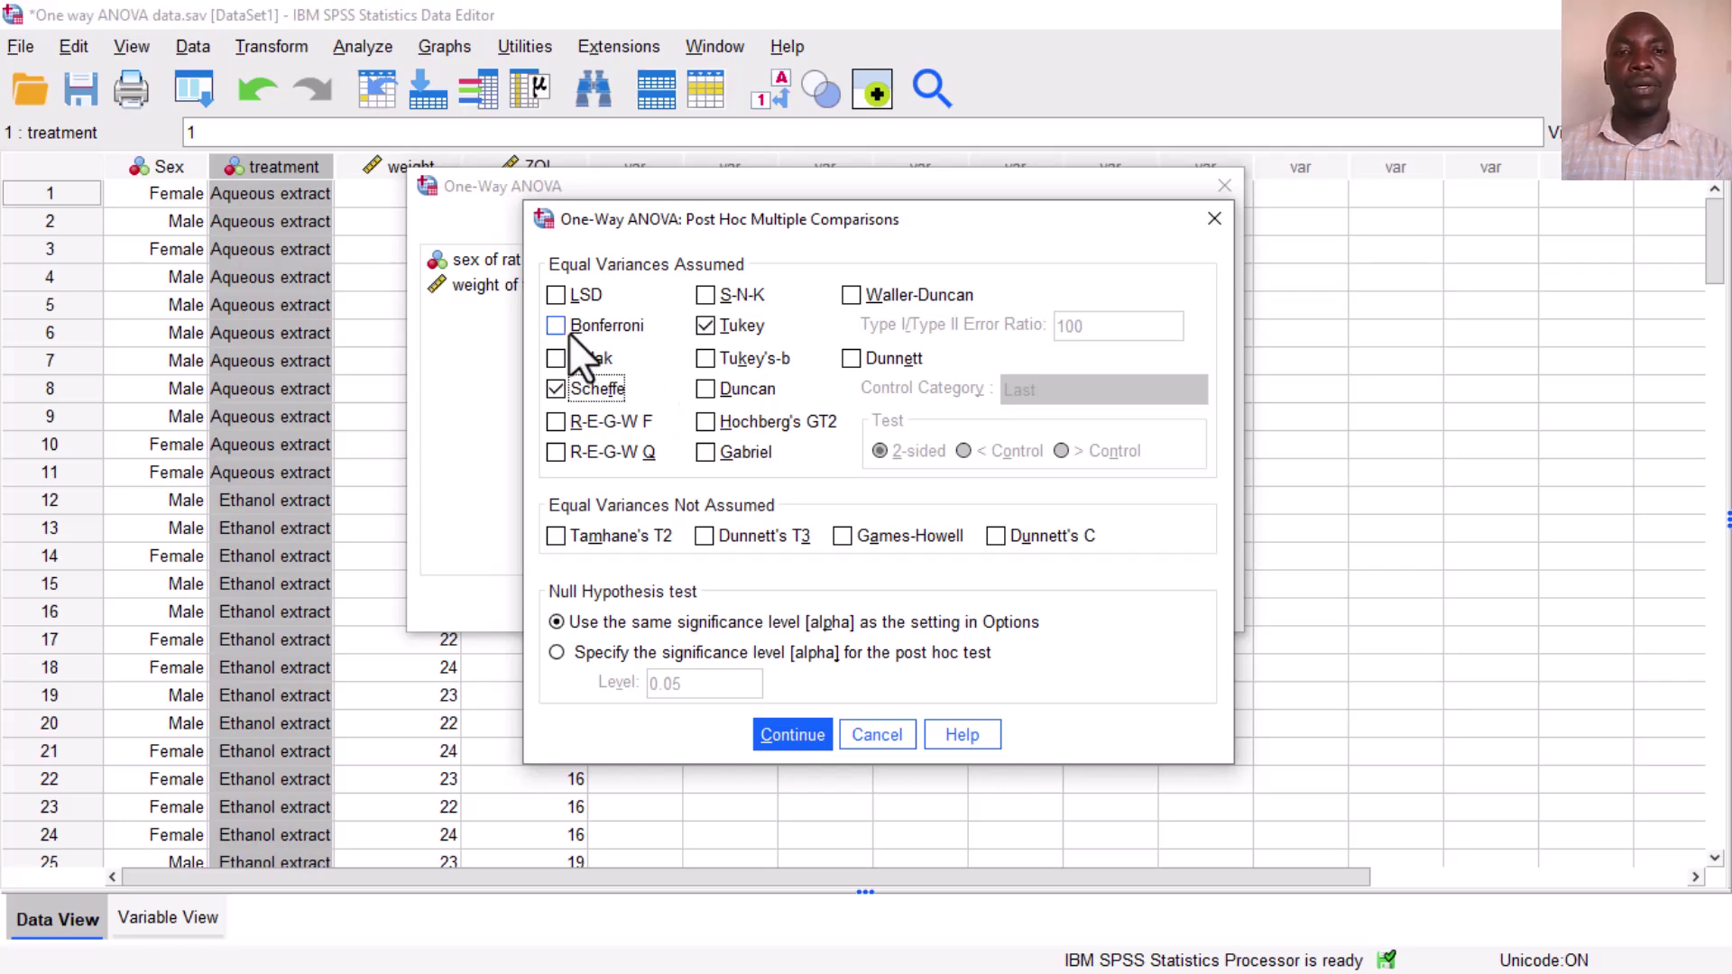
click(554, 391)
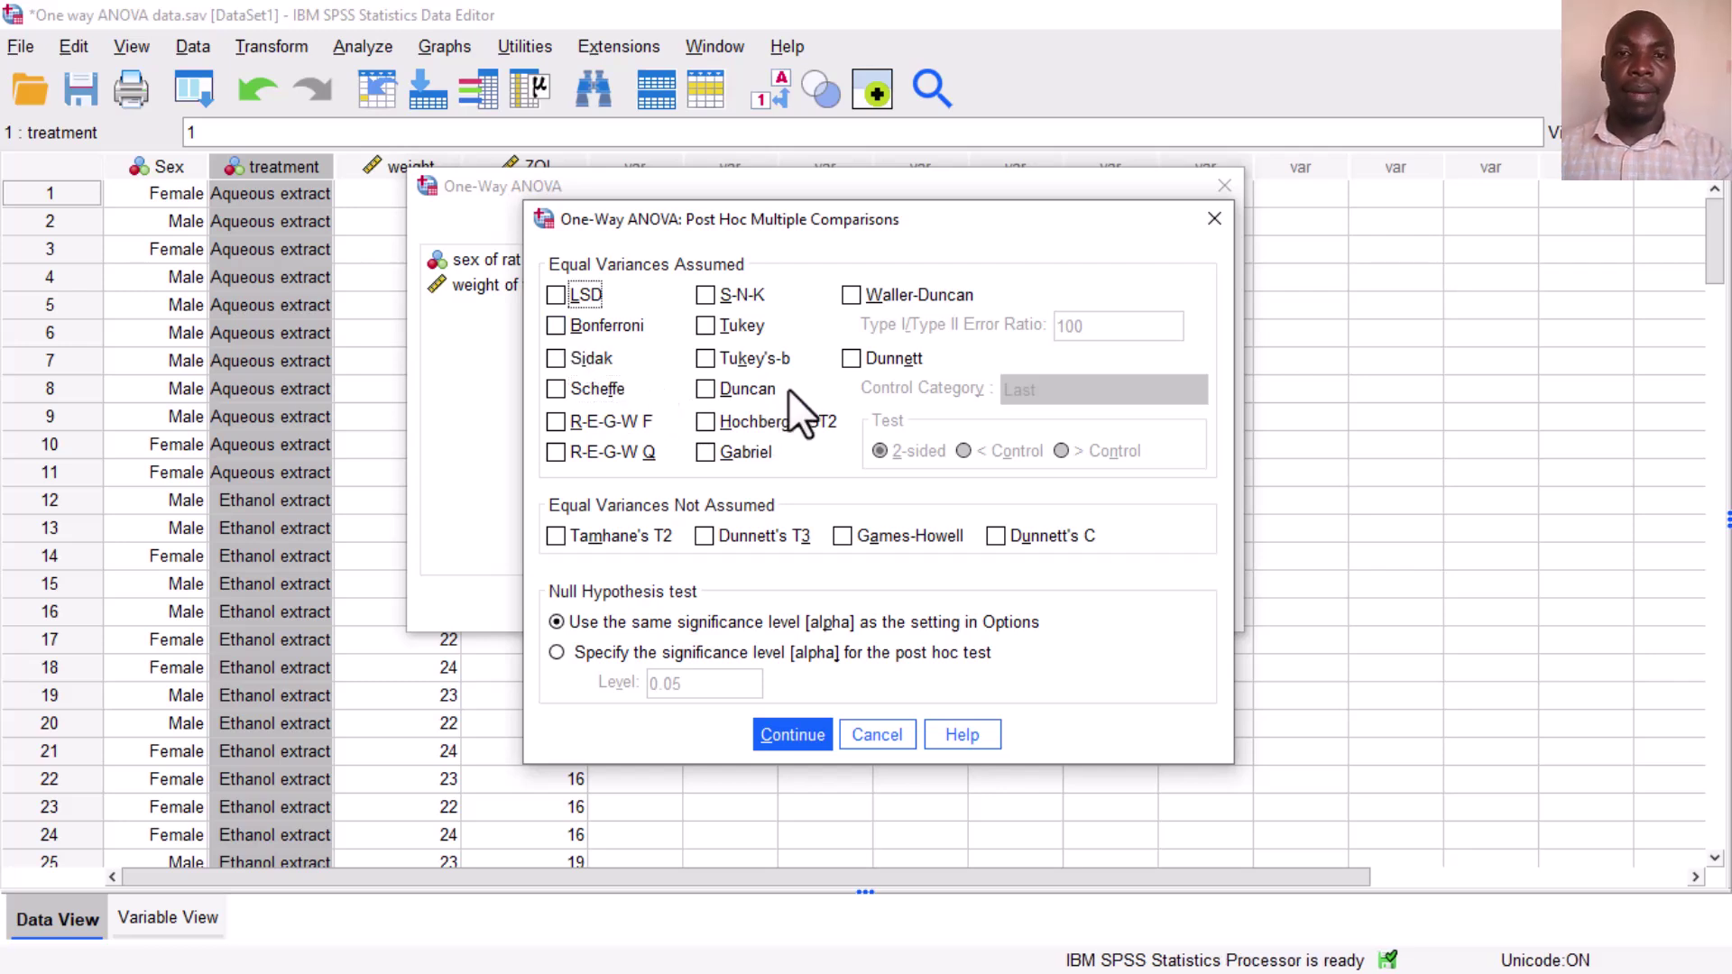
click(704, 327)
click(706, 328)
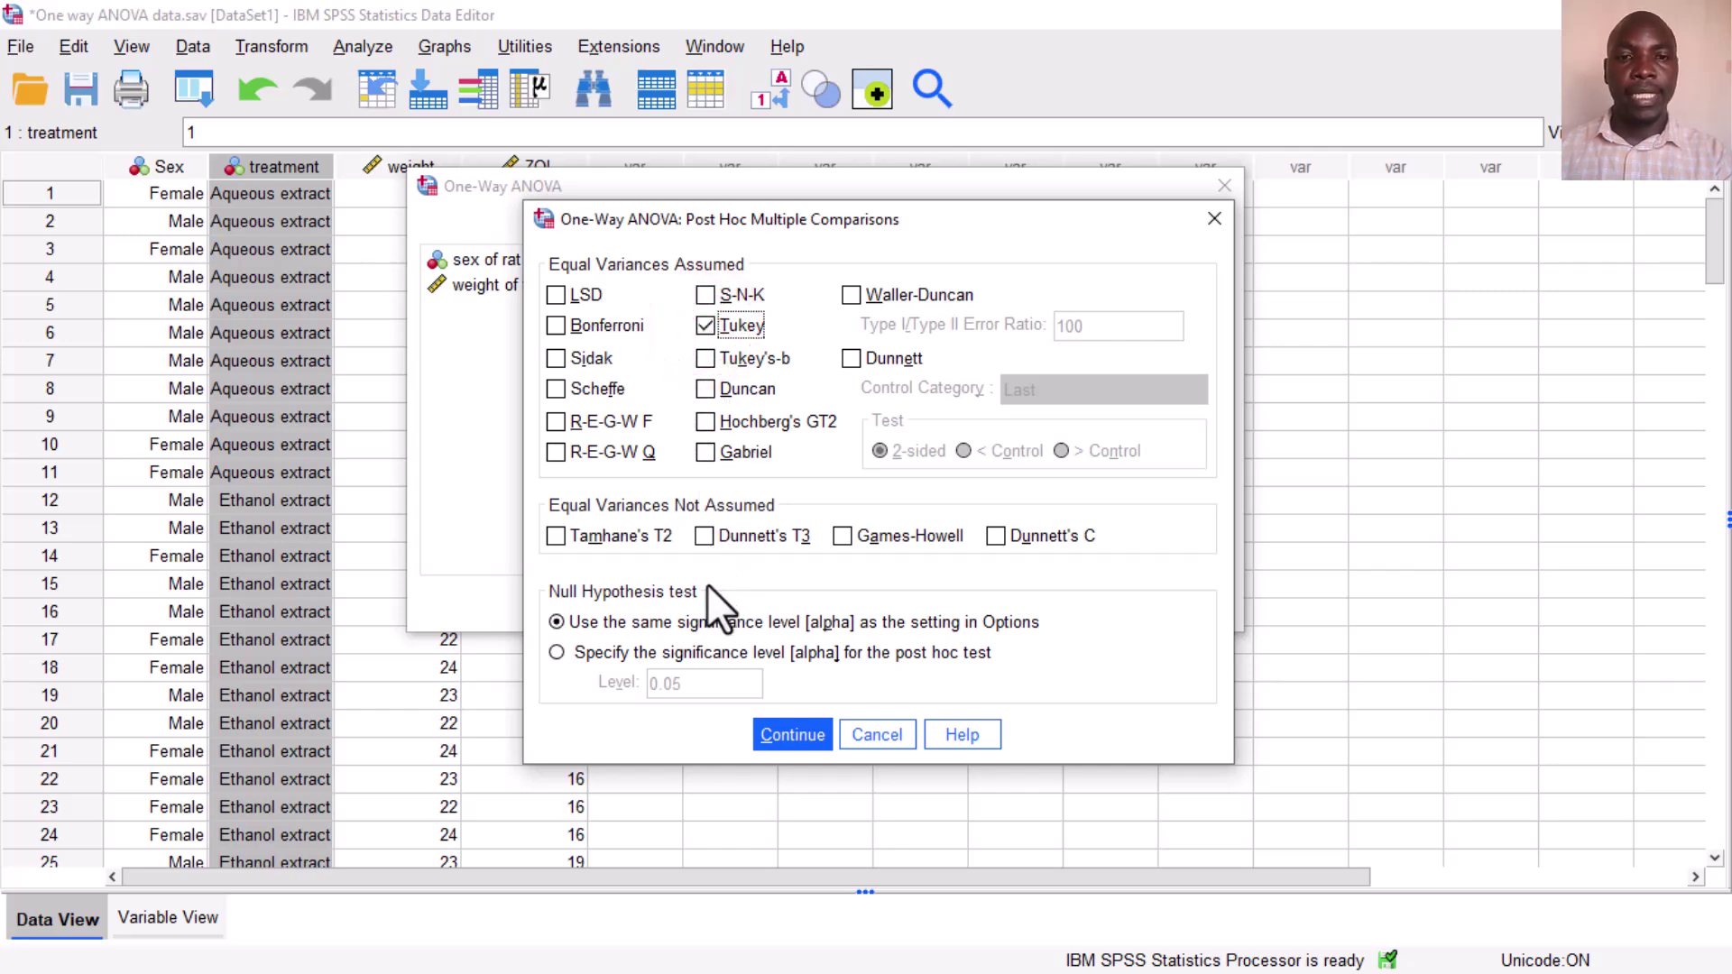
click(797, 727)
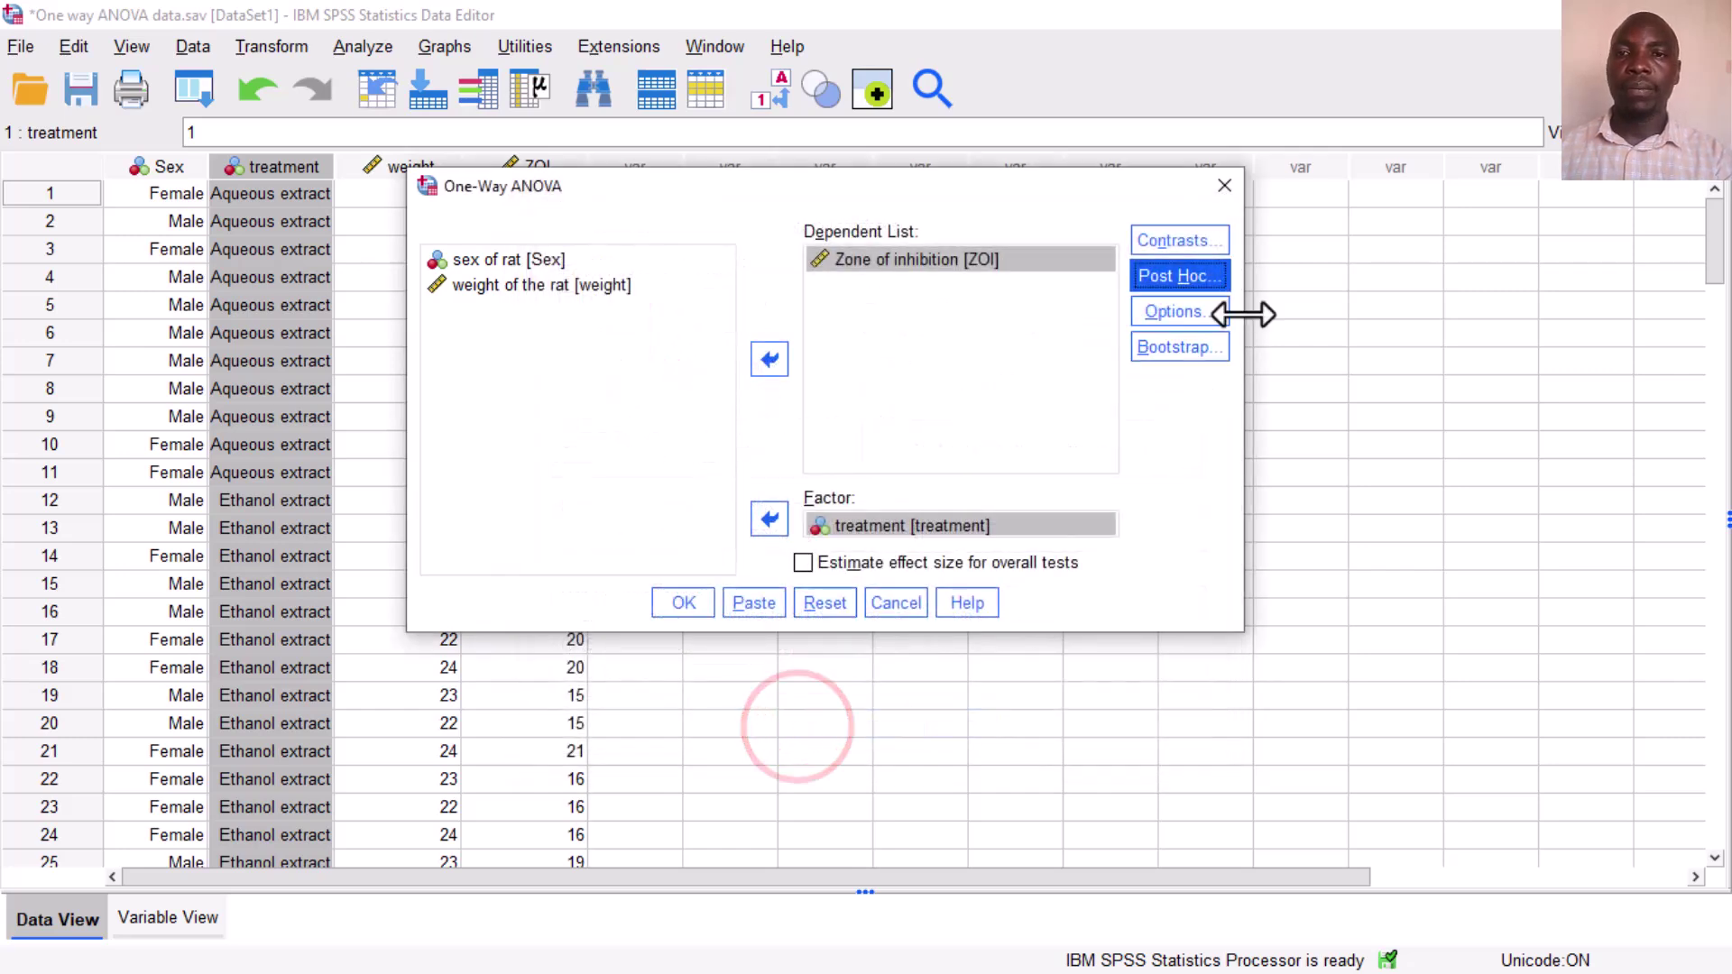
Include Descriptive statistics, the Homogeneity of variance test and a Means plot in the output, and run the ANOVA
click(1189, 315)
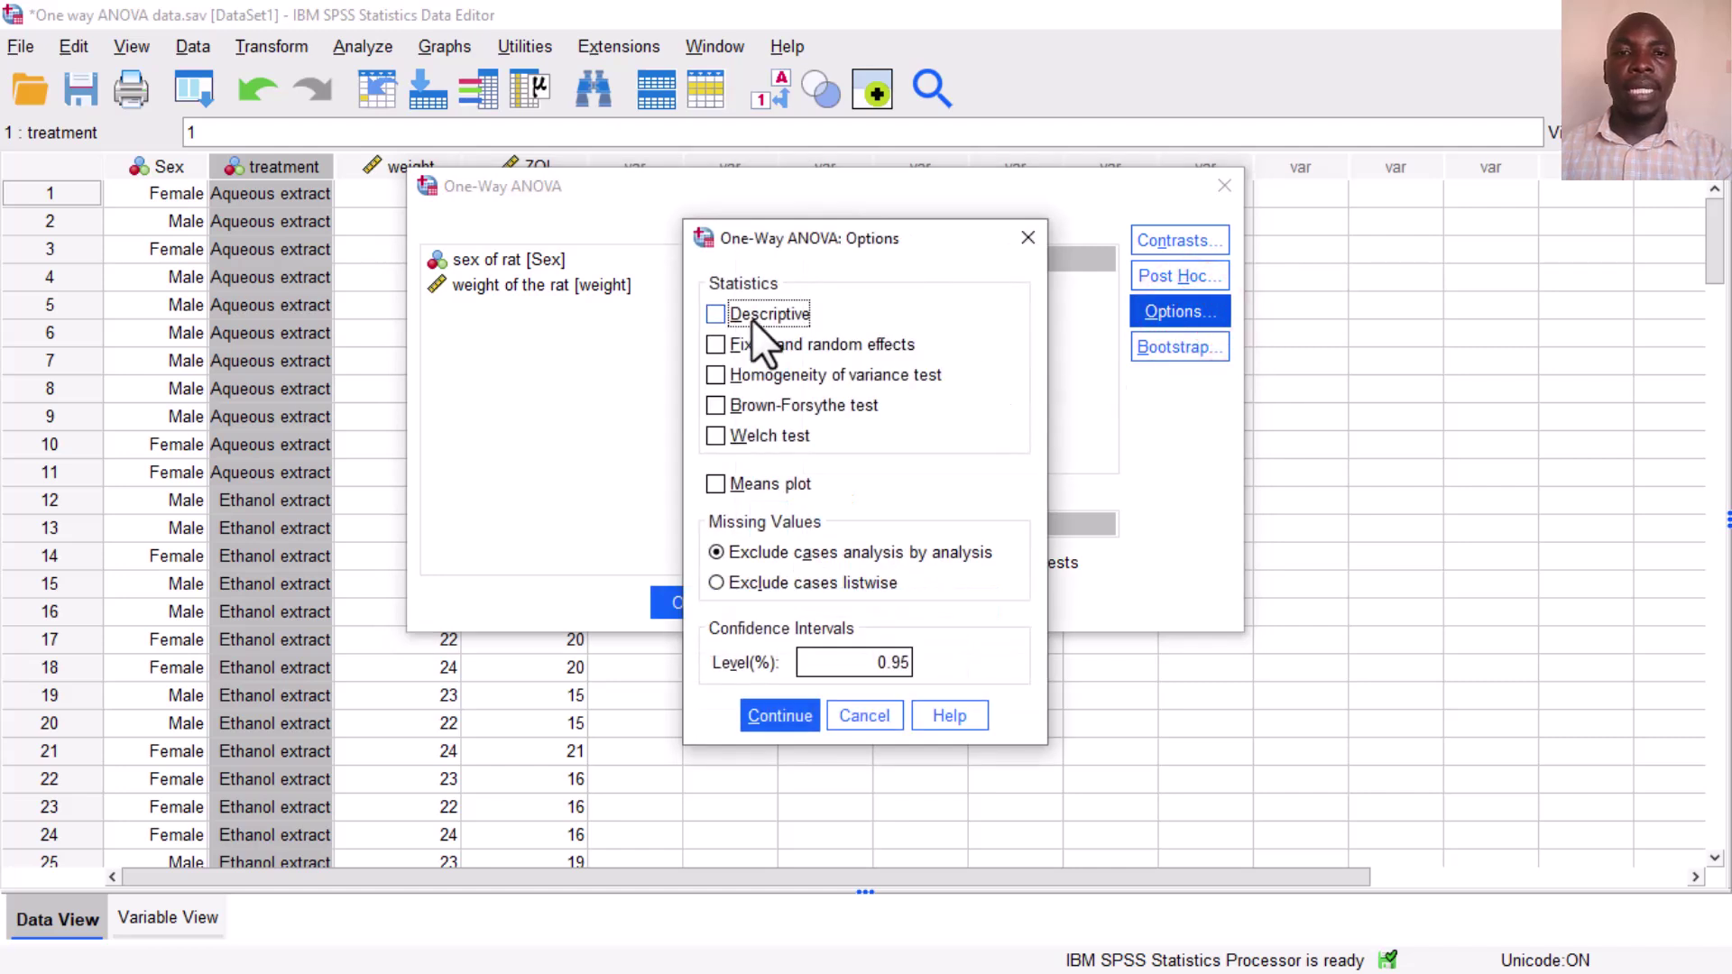
click(730, 316)
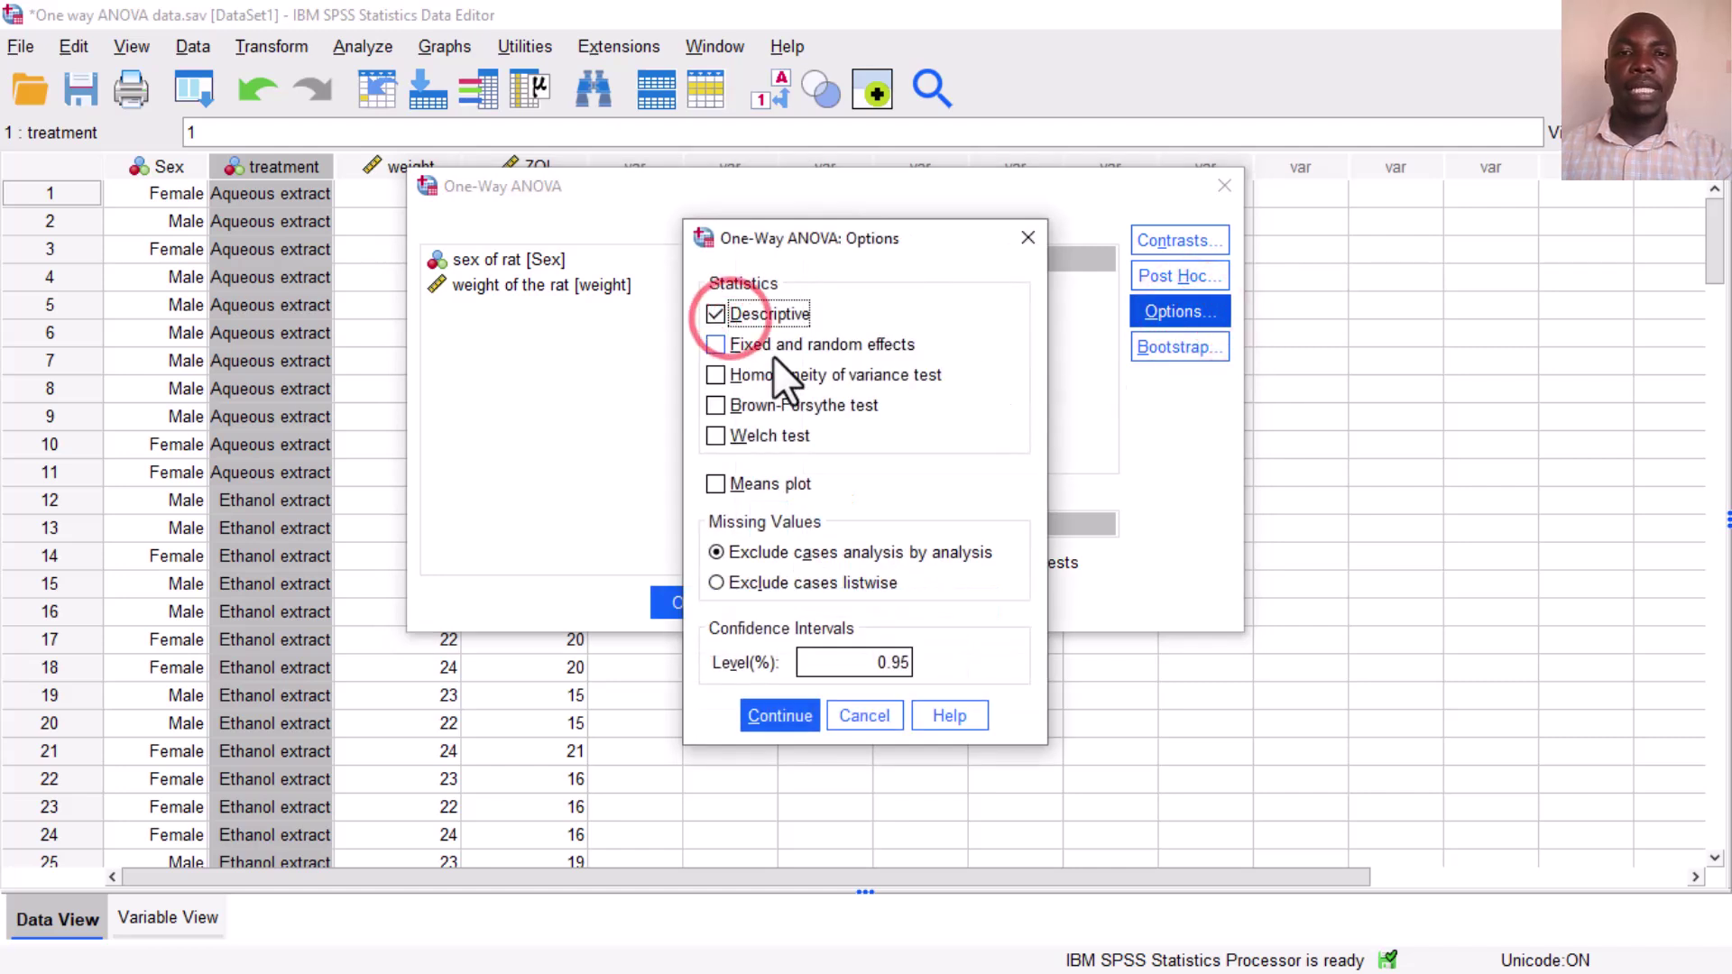
click(717, 373)
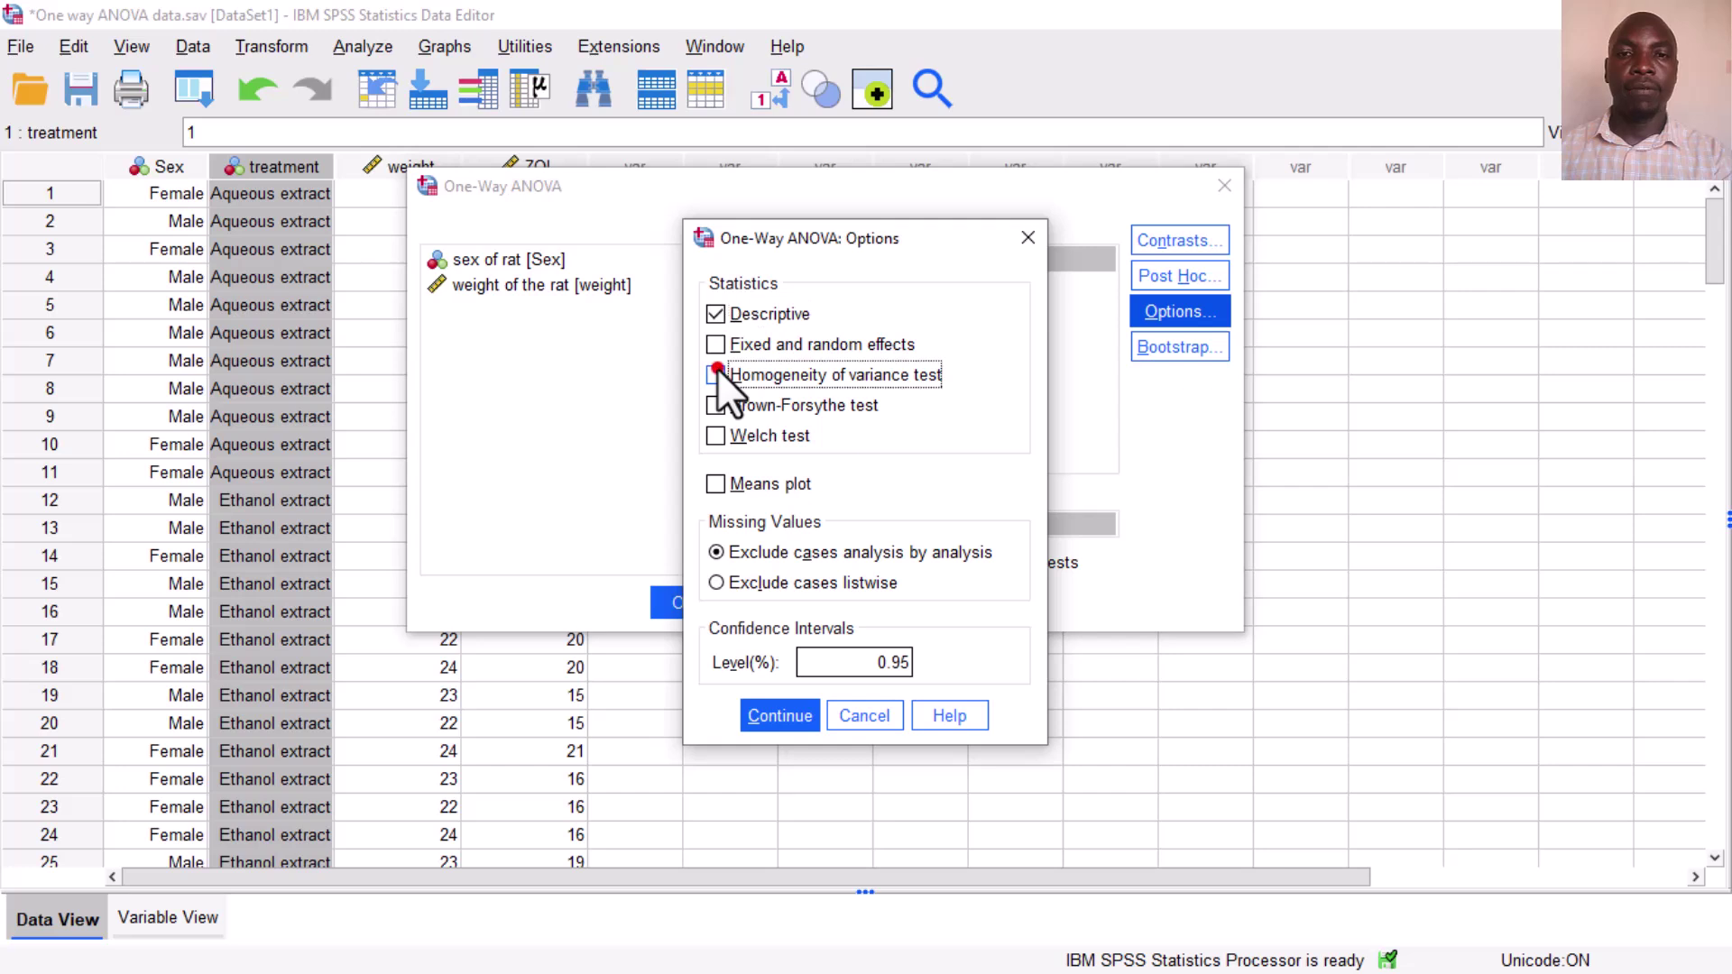
click(714, 486)
click(769, 716)
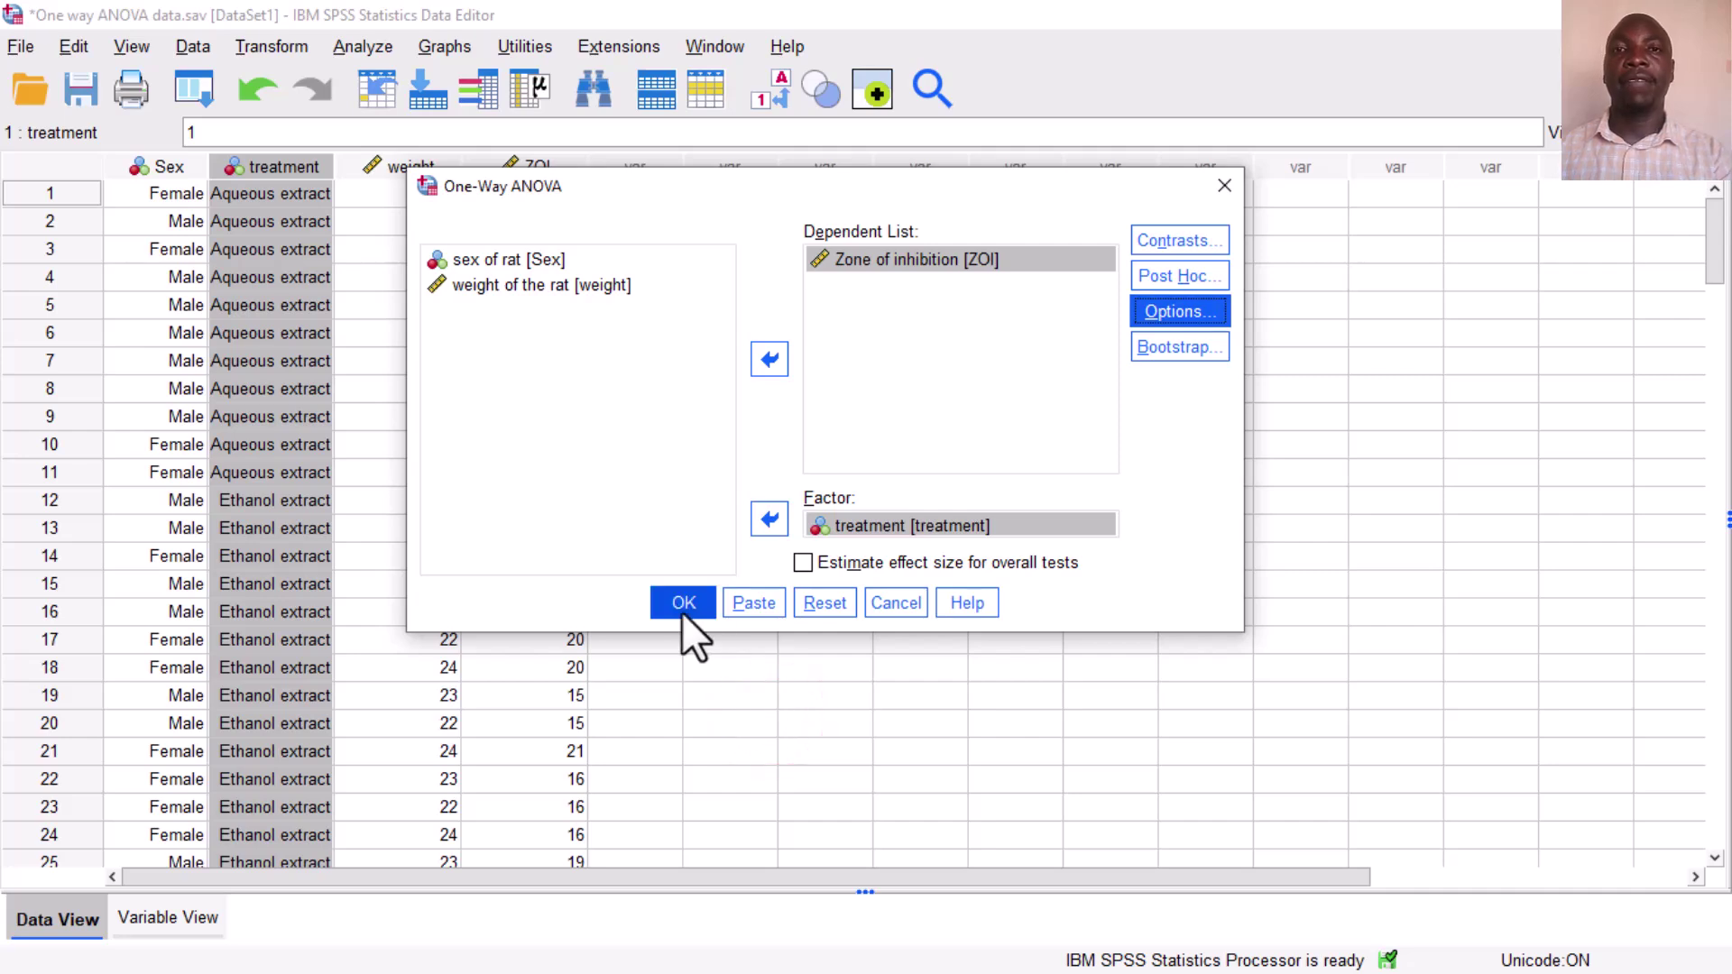
click(683, 605)
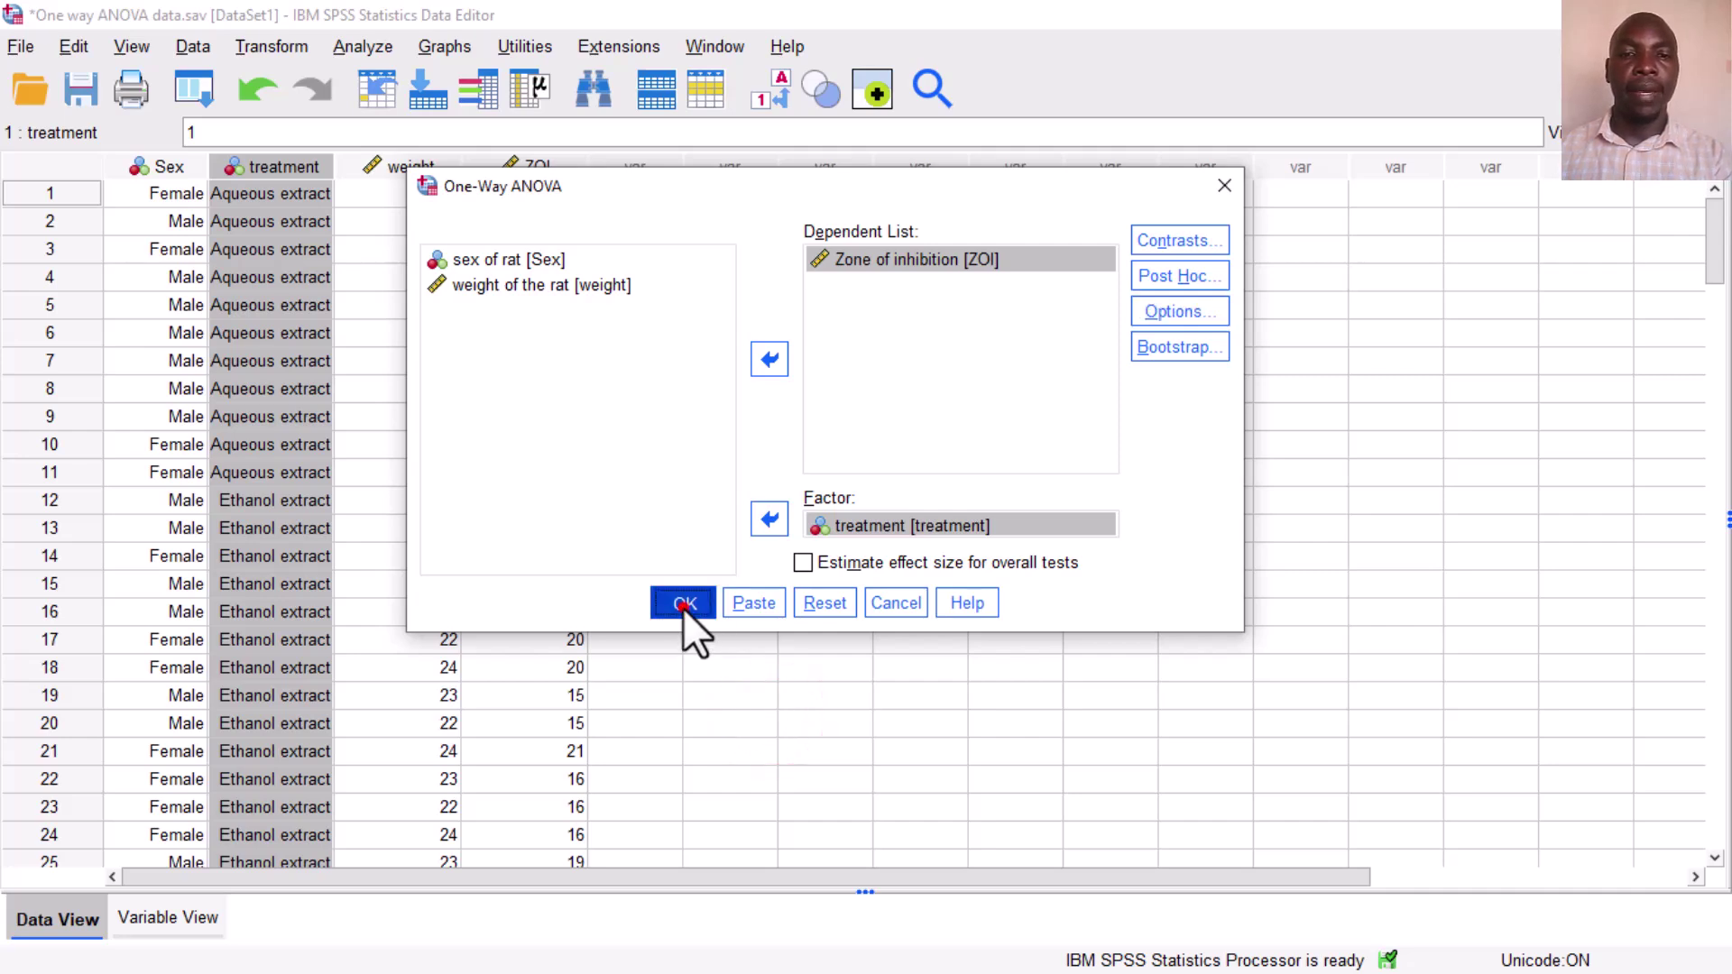
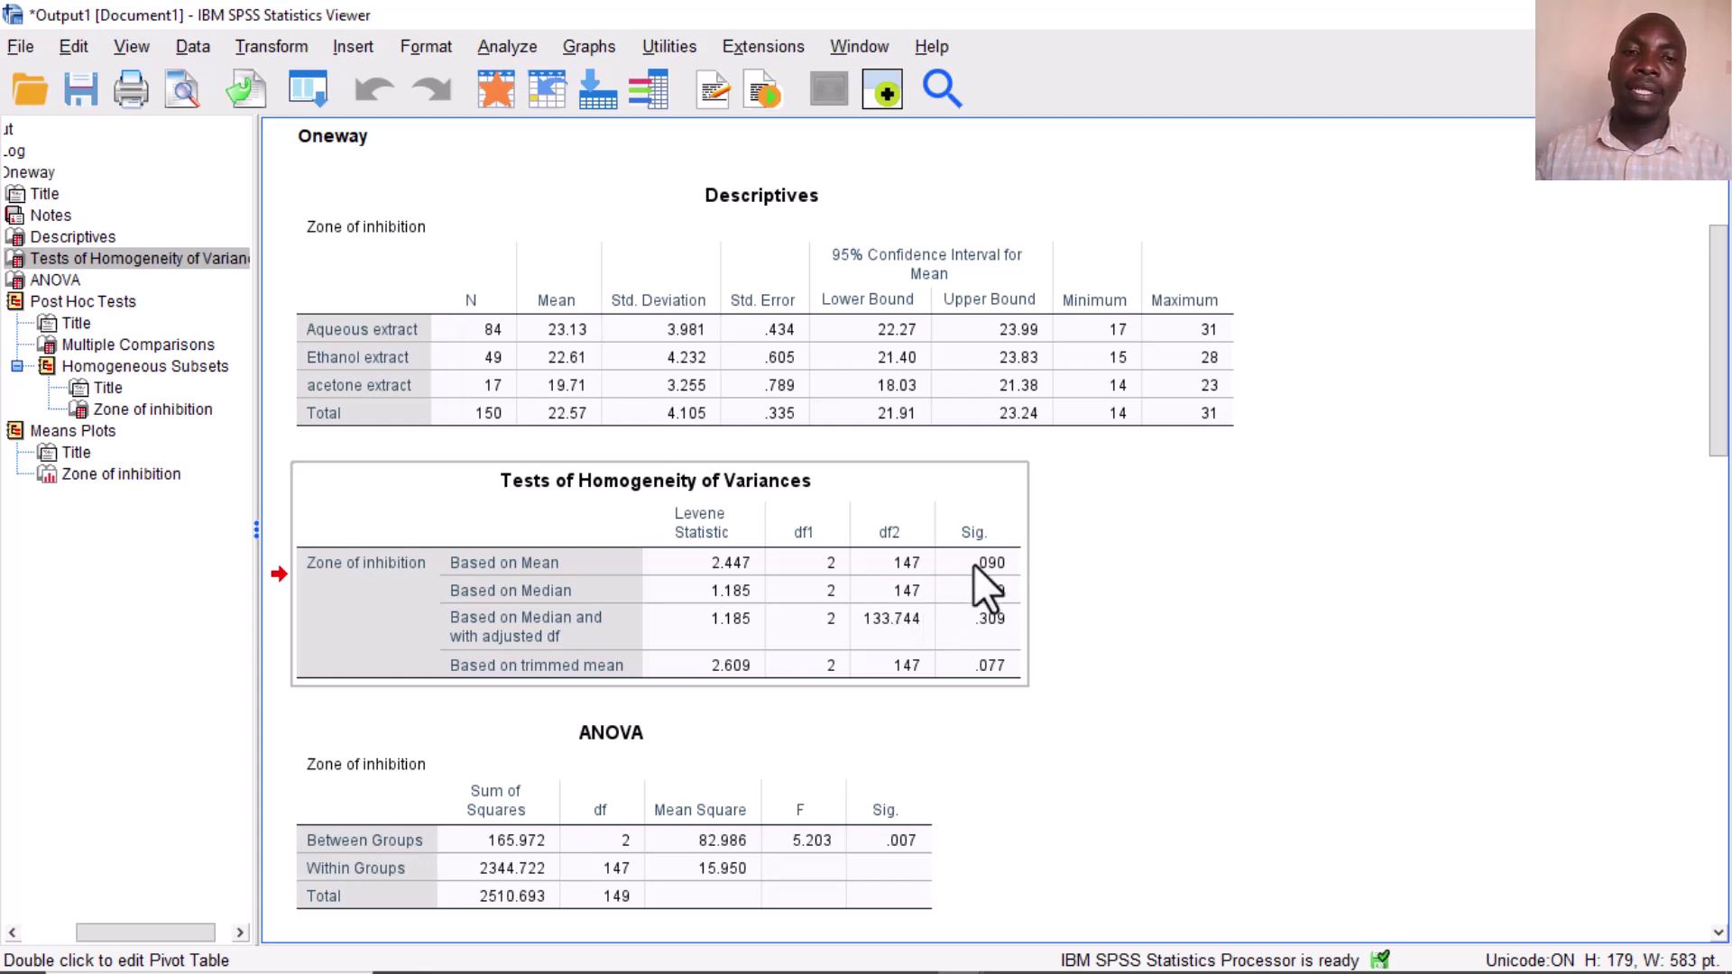
Examine the significance values in the Tests of Homogeneity of Variances and ANOVA output tables
click(976, 565)
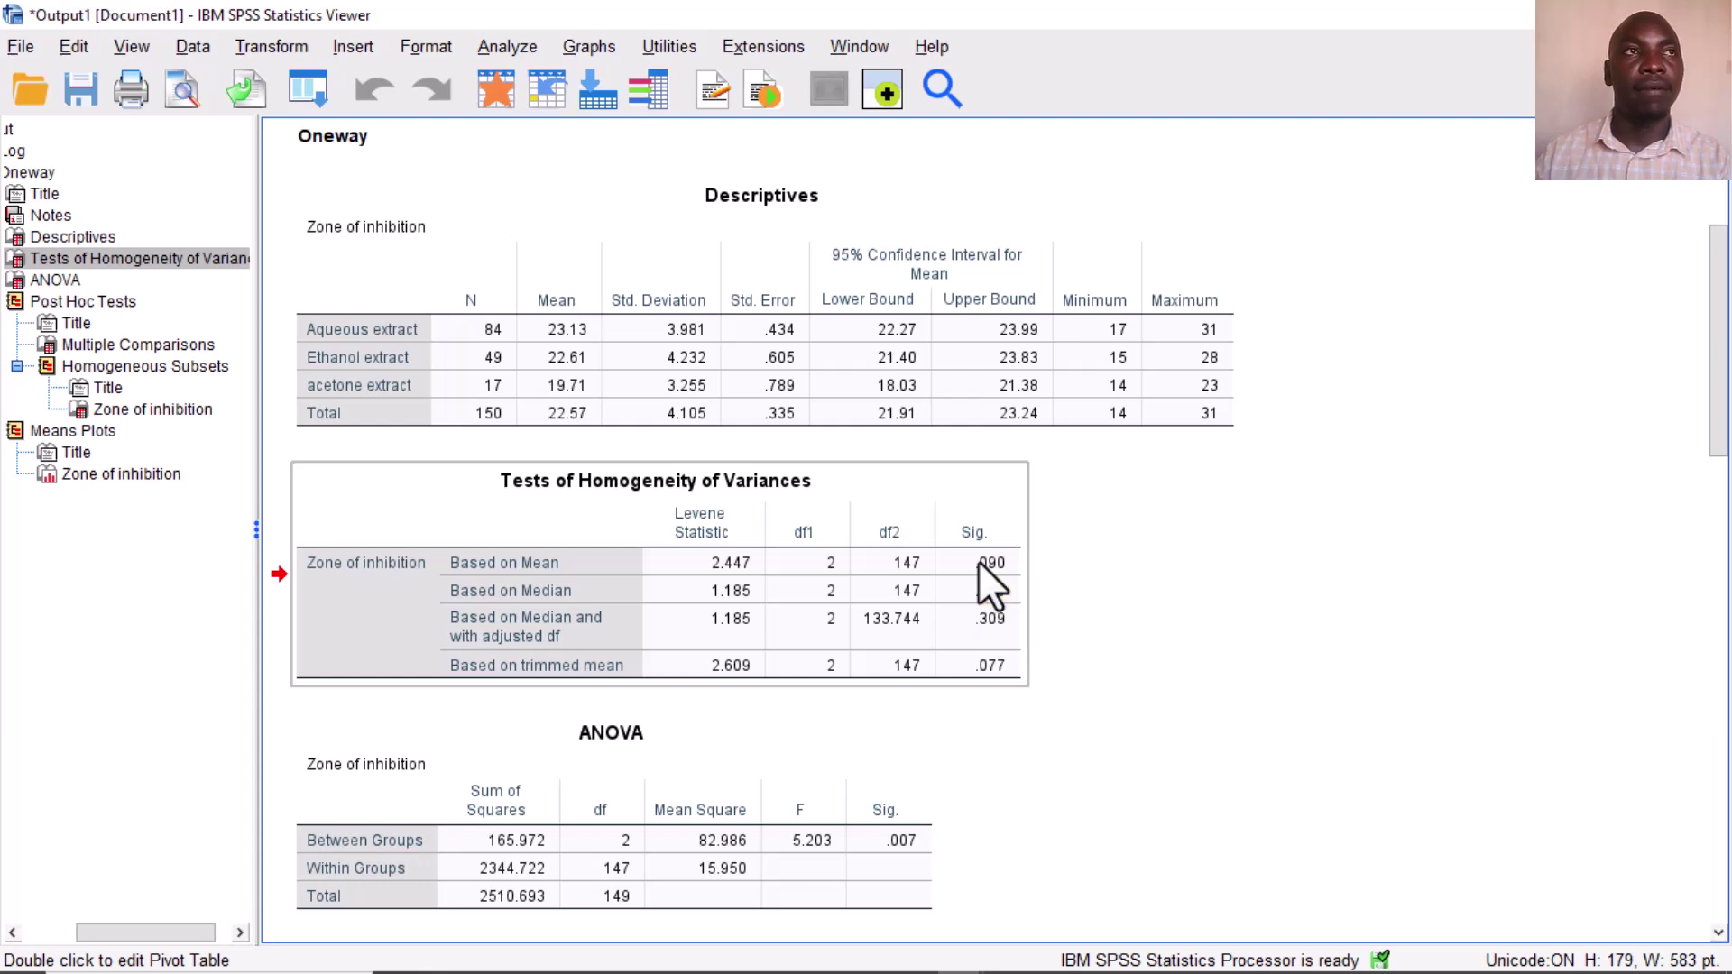
scroll(979, 562, down, 5)
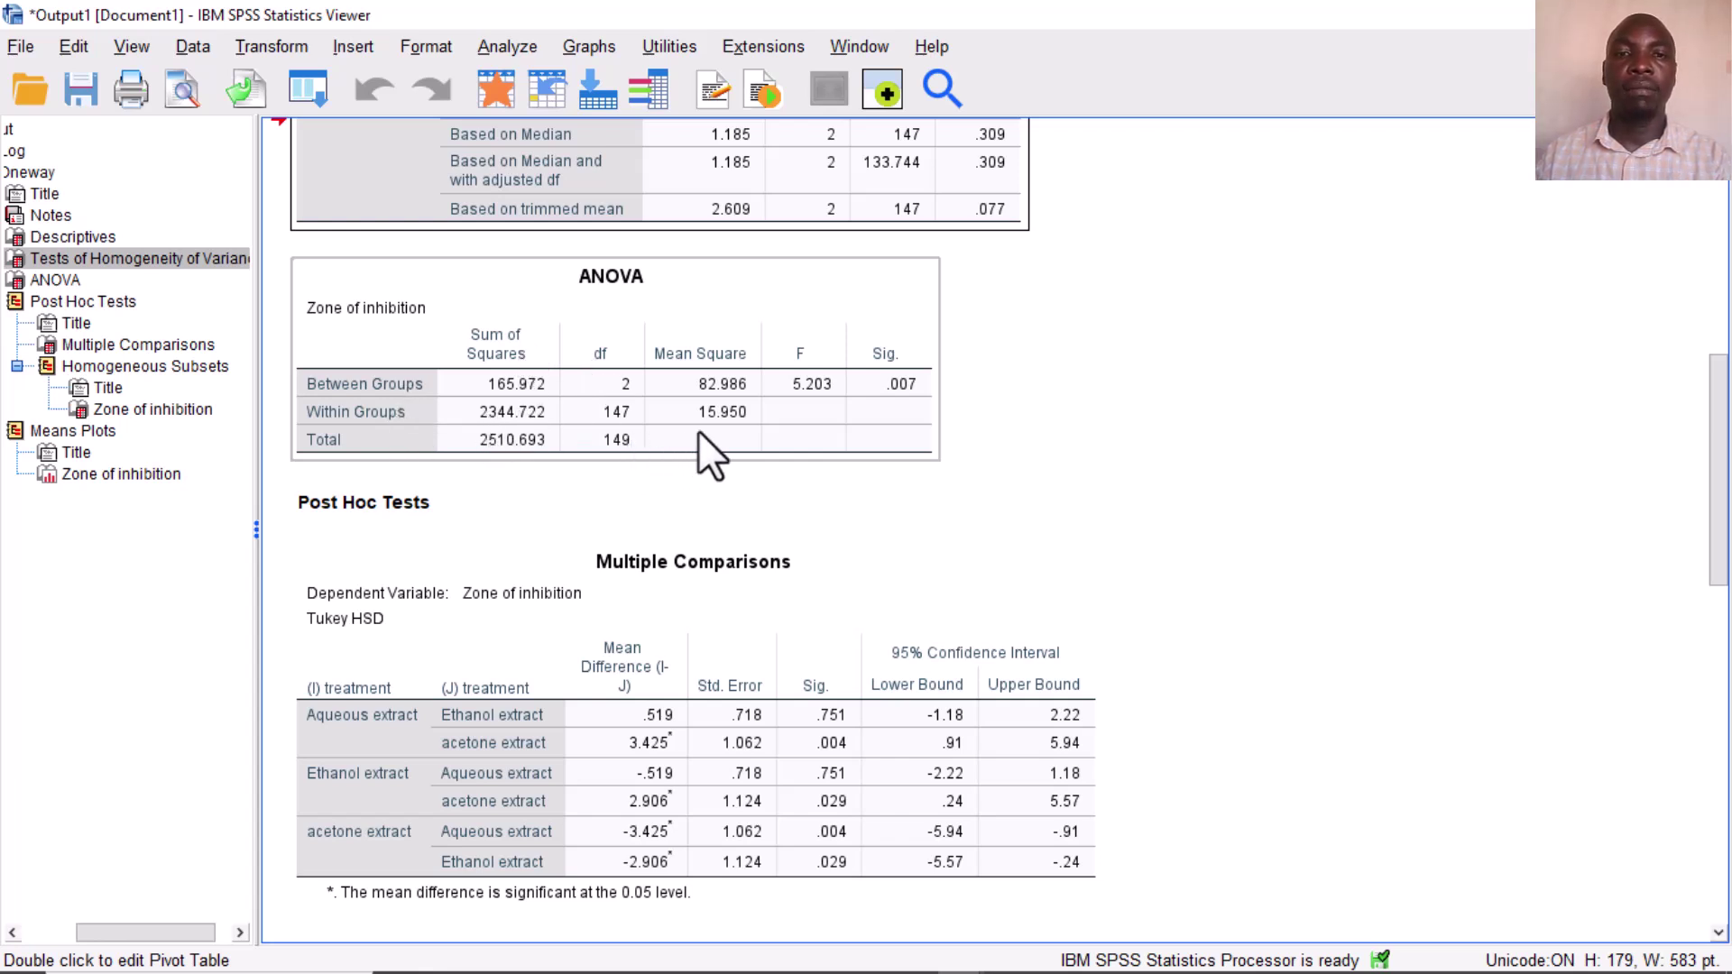
click(802, 359)
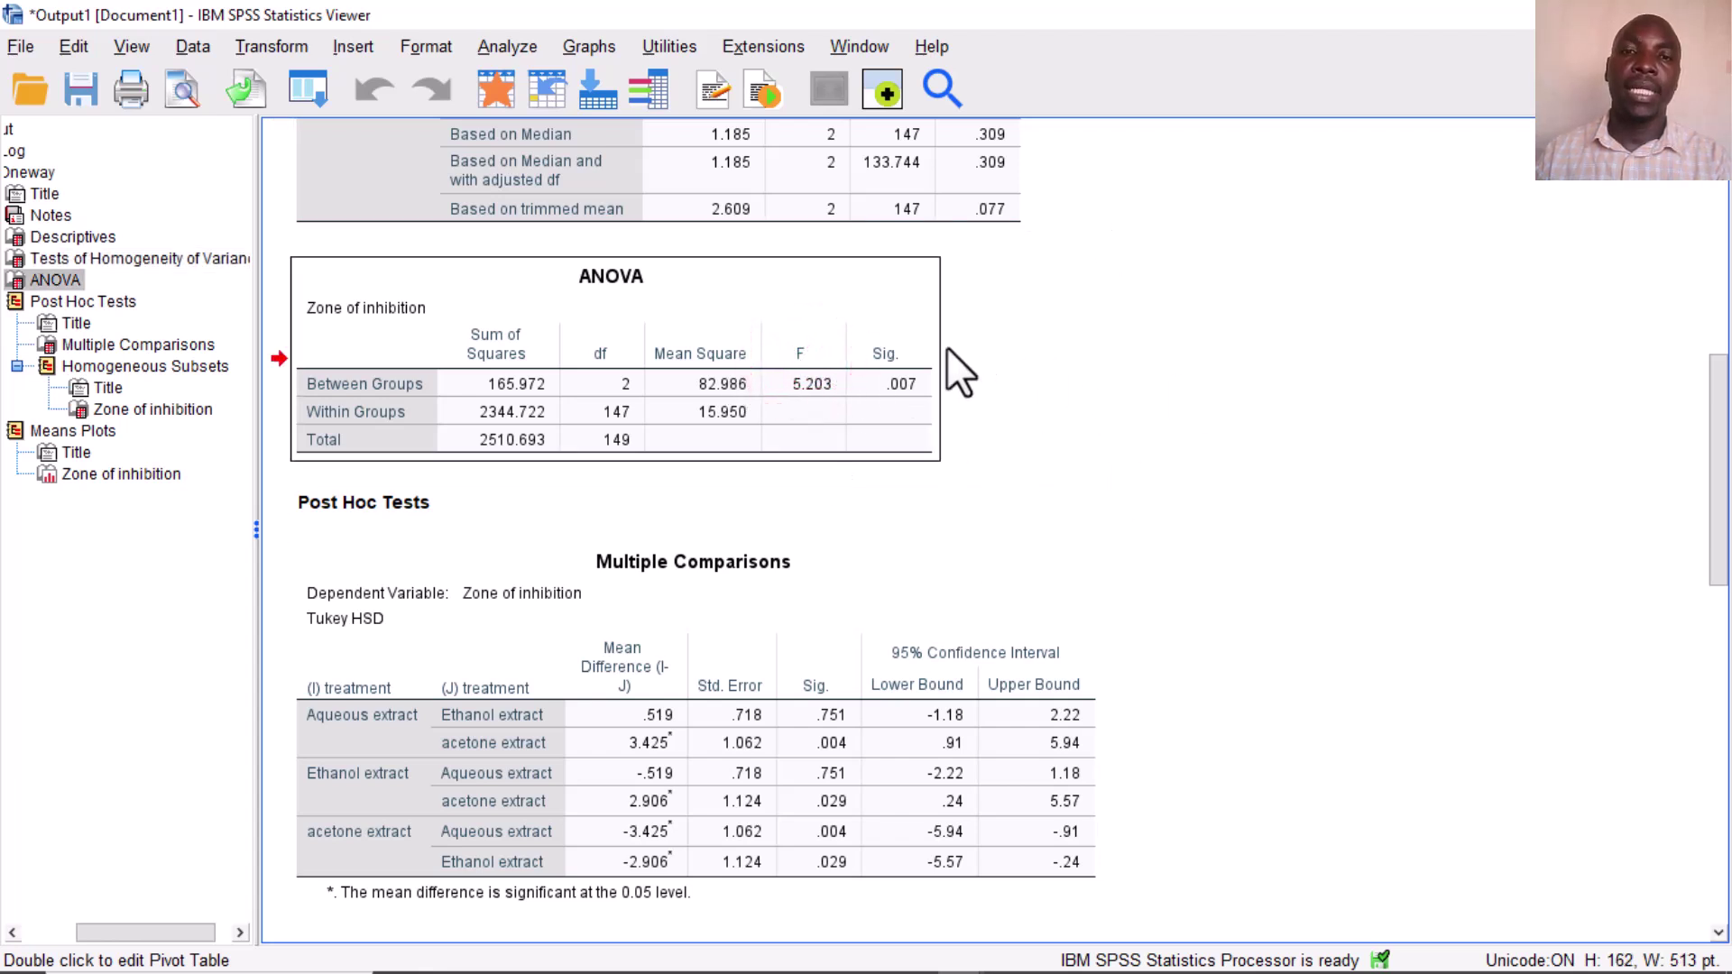
click(897, 387)
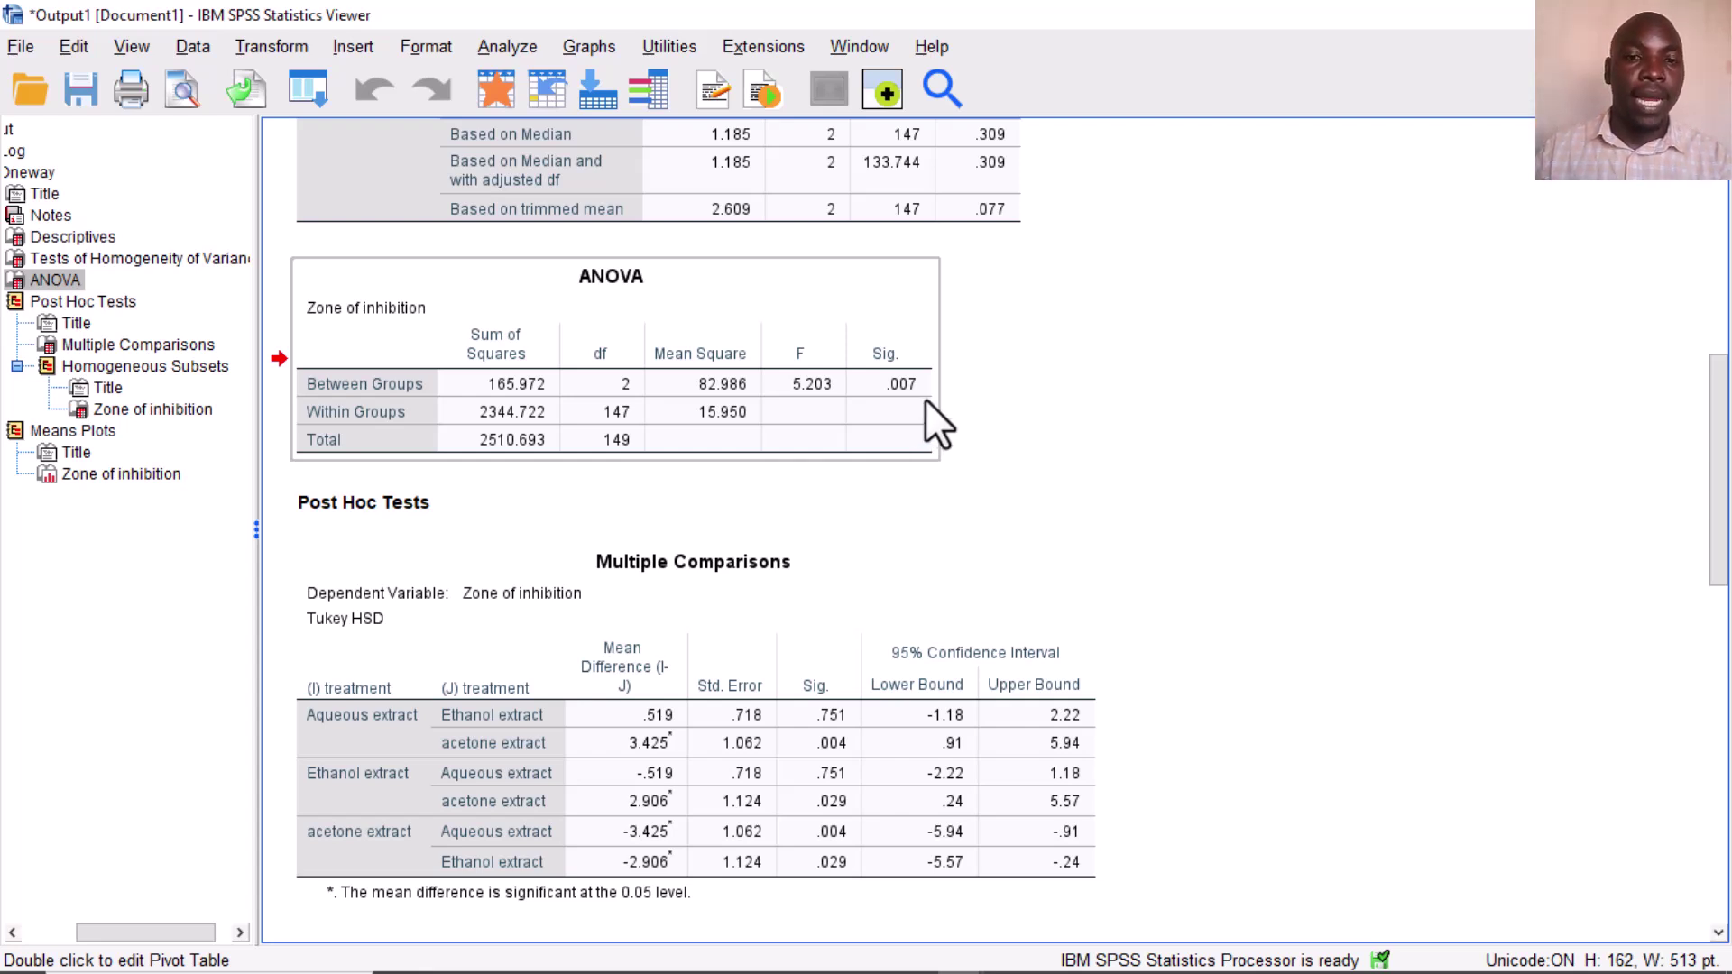
Examine the Tukey HSD Multiple Comparisons table for differences between the treatment pairs
click(720, 578)
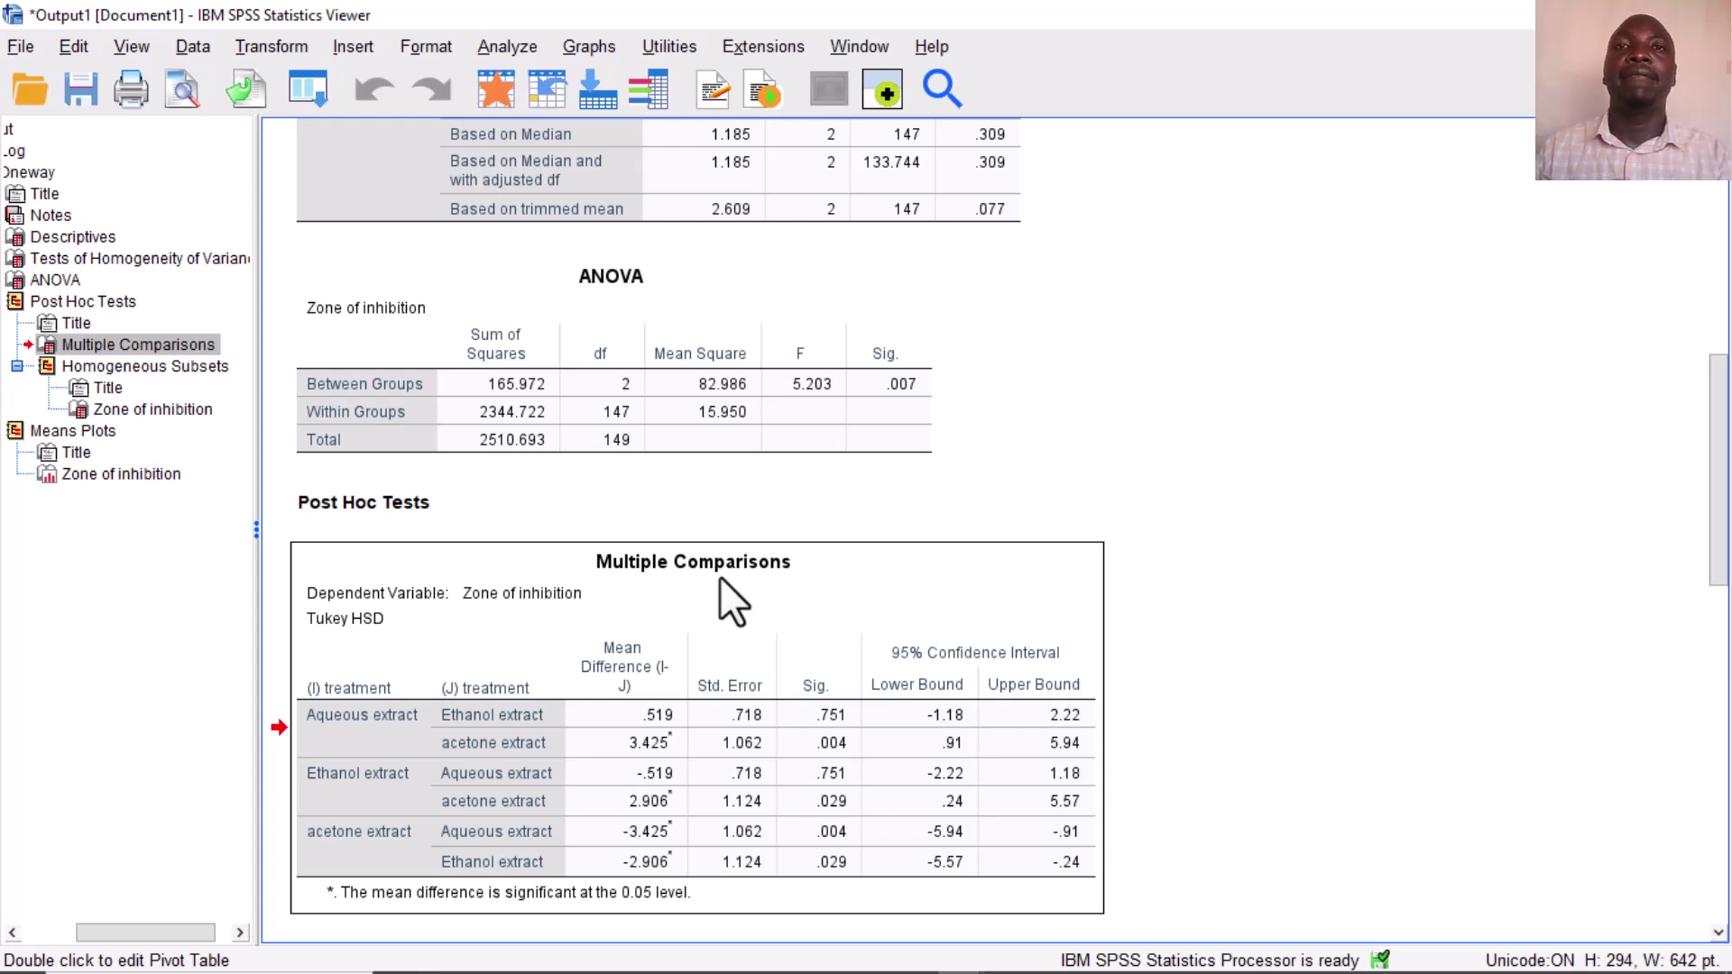
scroll(720, 576, down, 3)
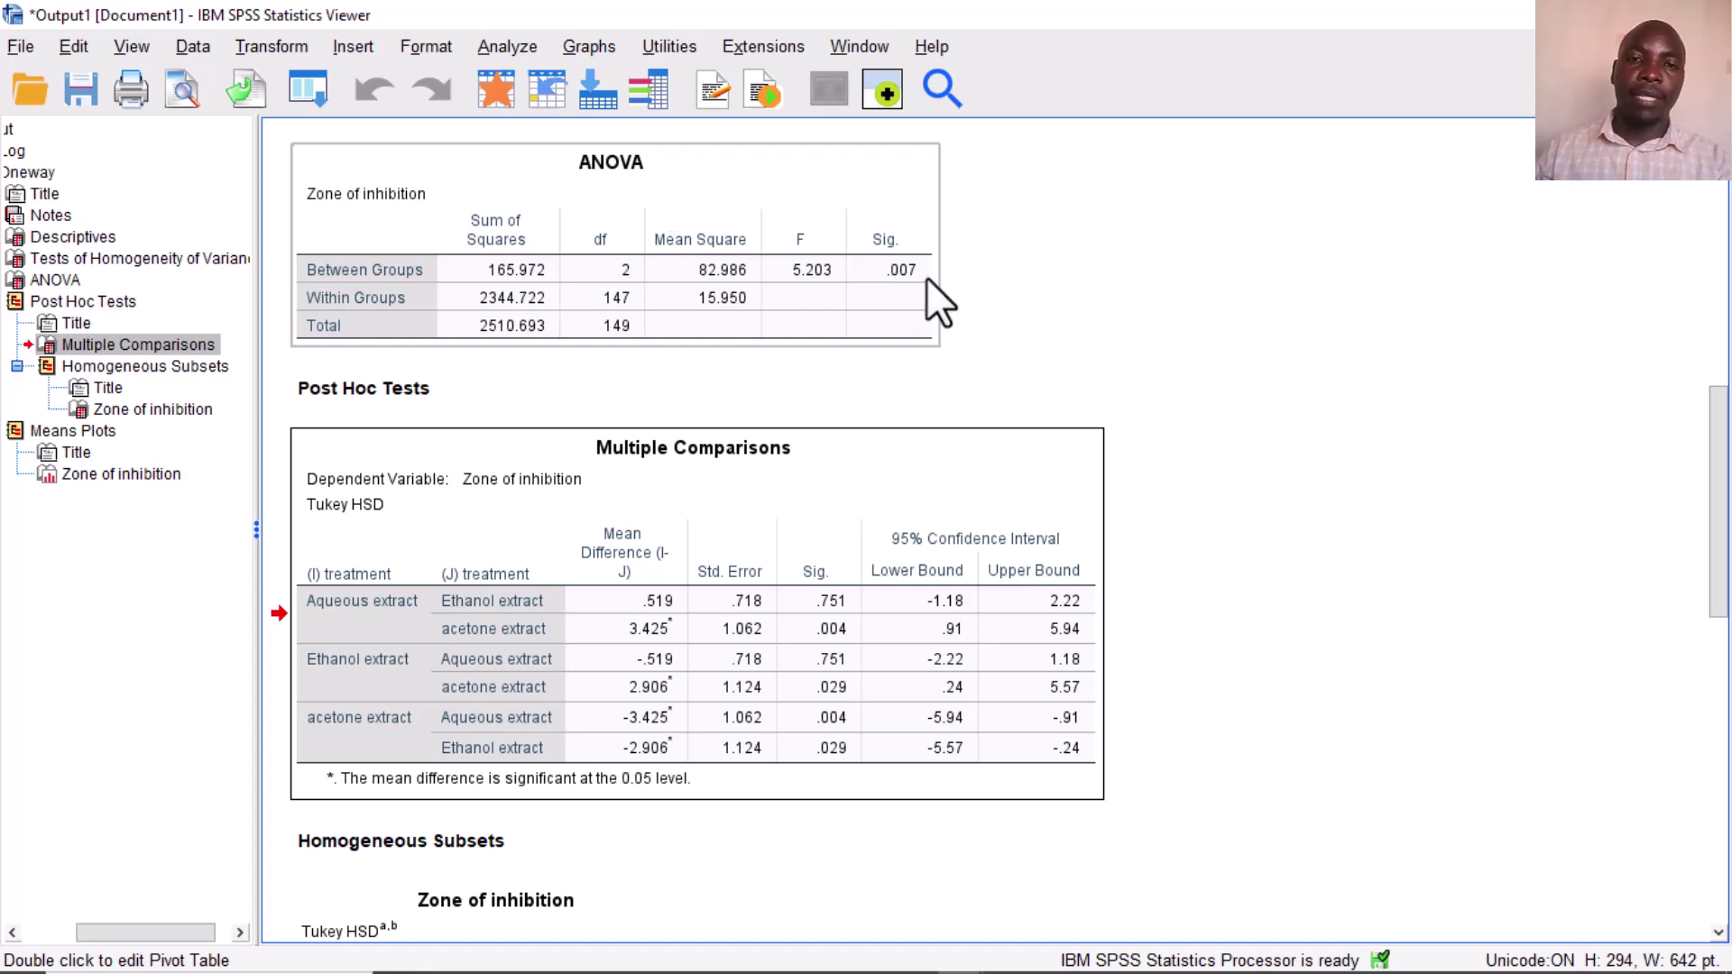
click(904, 507)
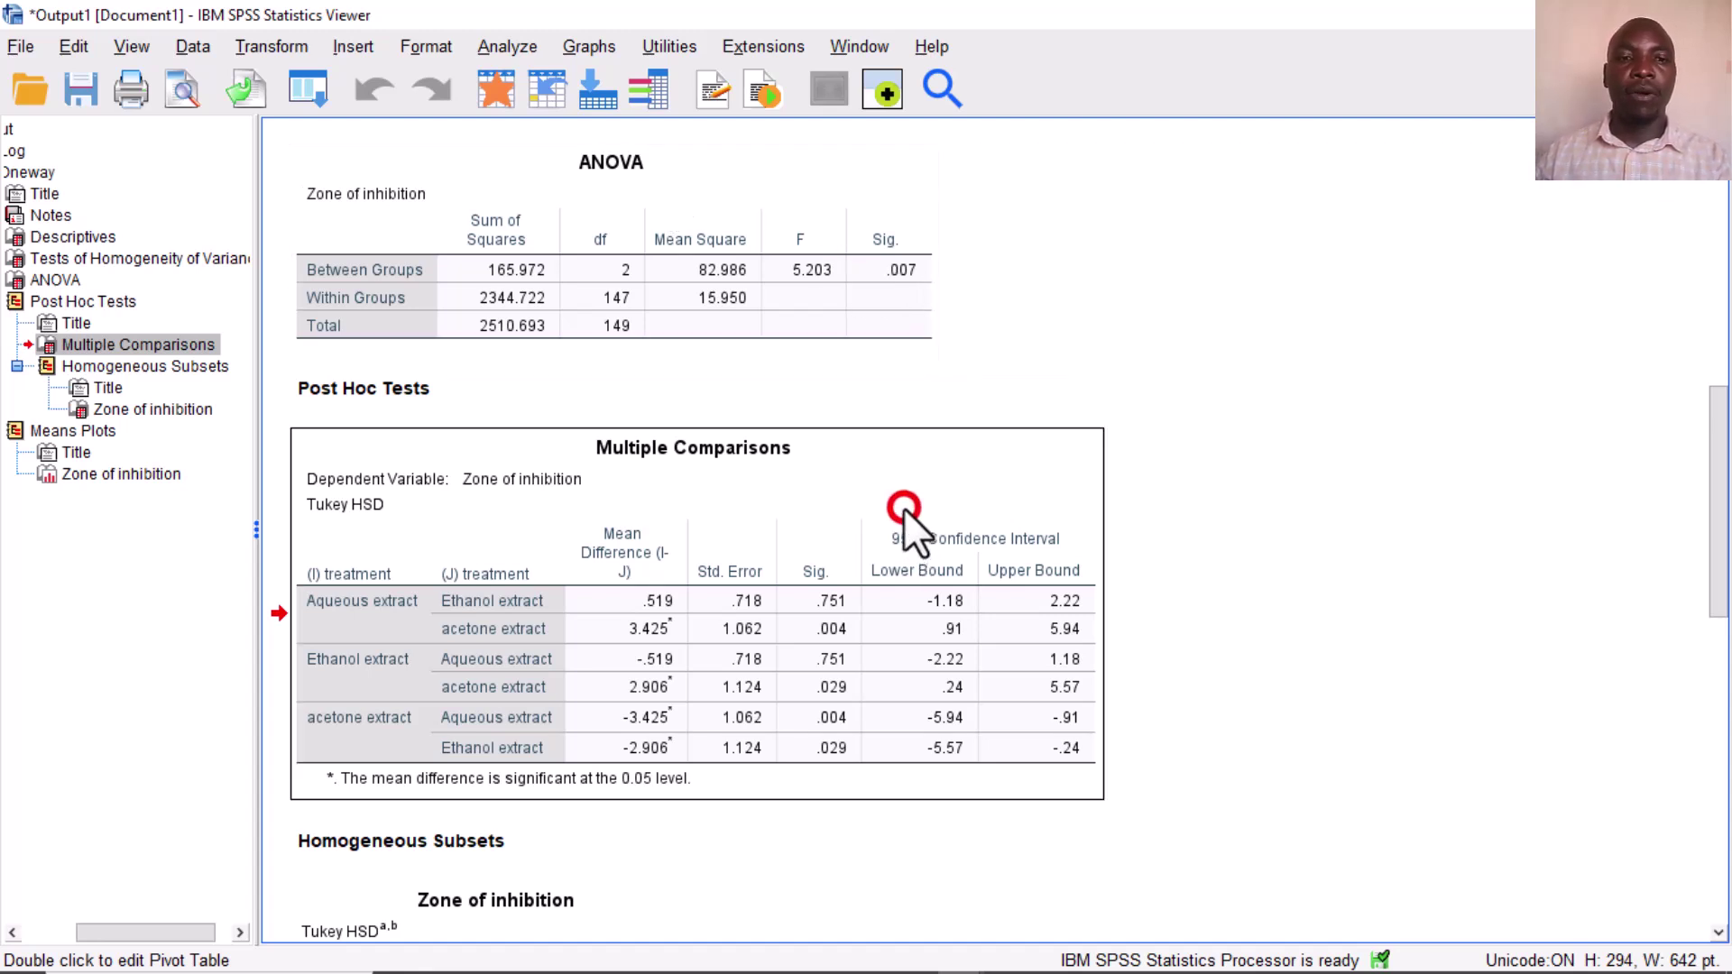
Compare the aqueous extract's Tukey comparisons with the treatment means in the Descriptives table
scroll(626, 711, down, 3)
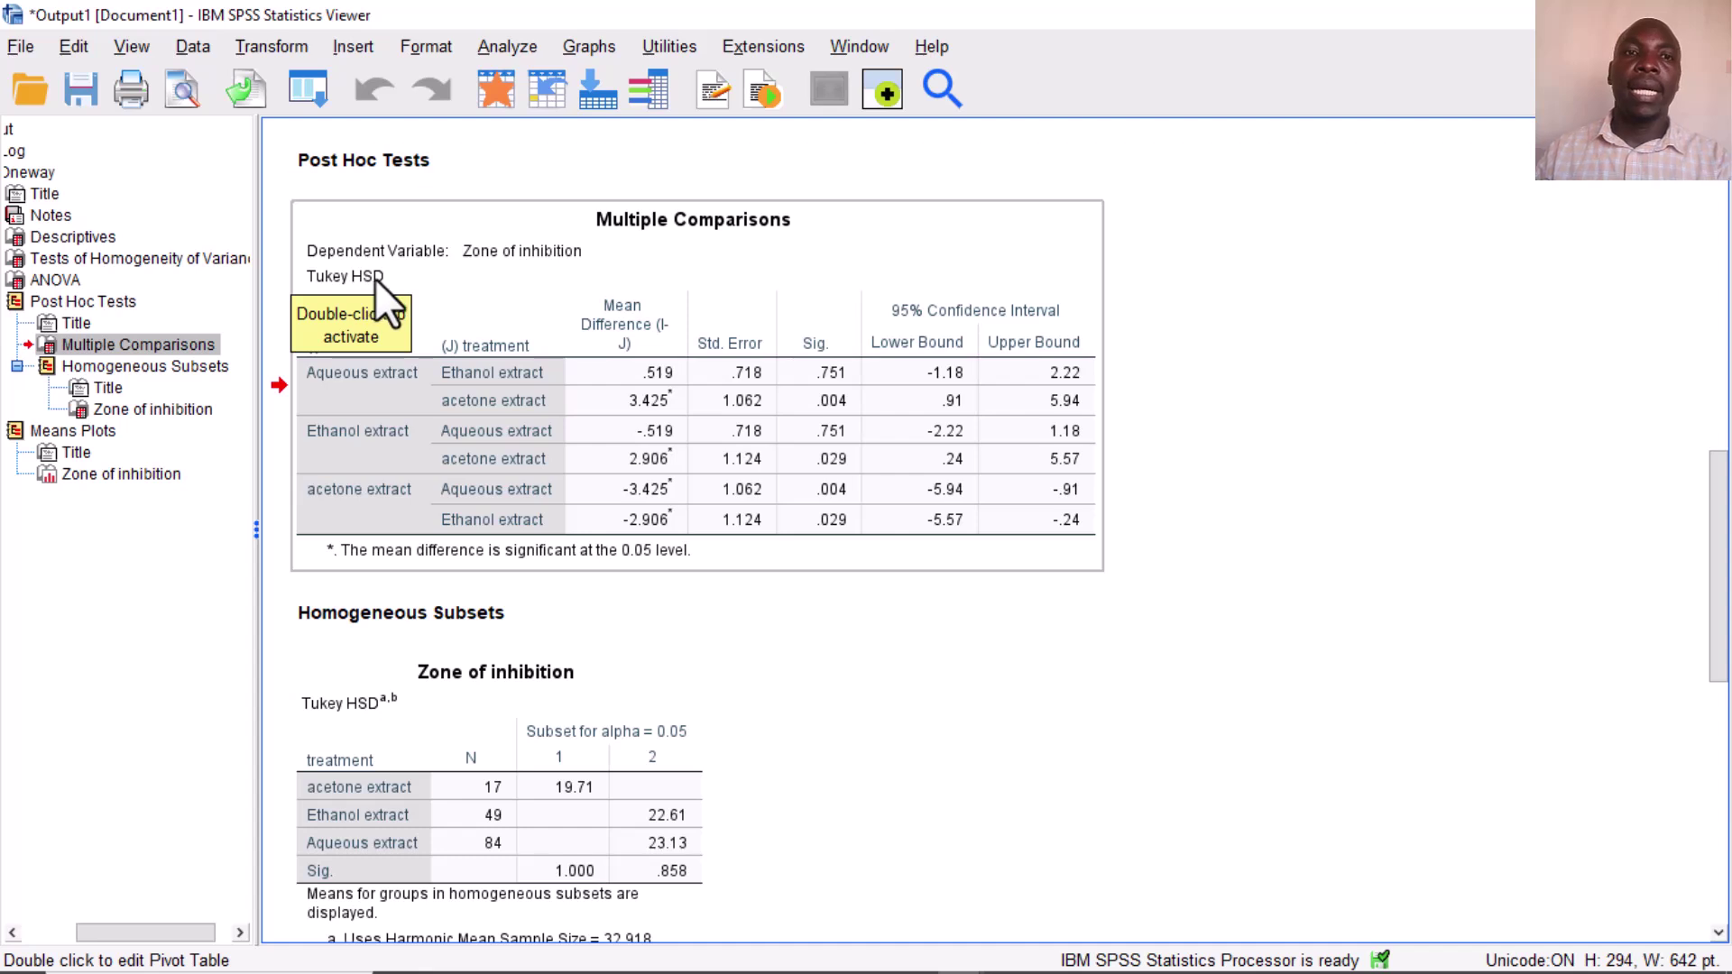
click(426, 259)
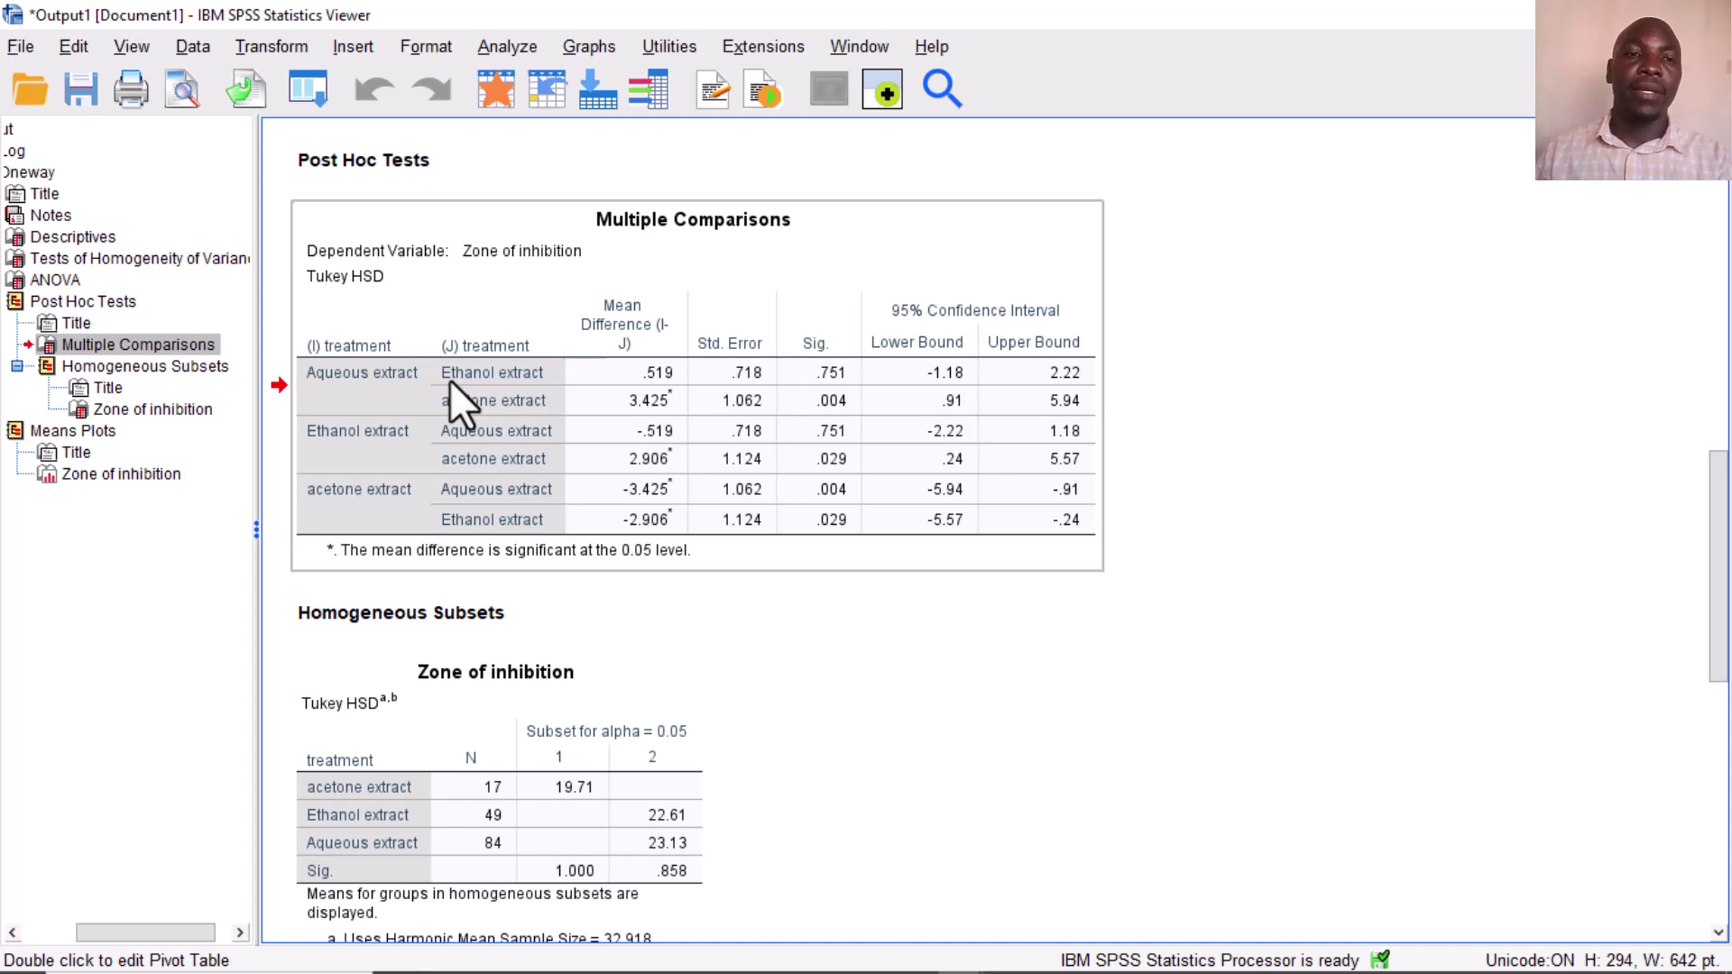
click(319, 367)
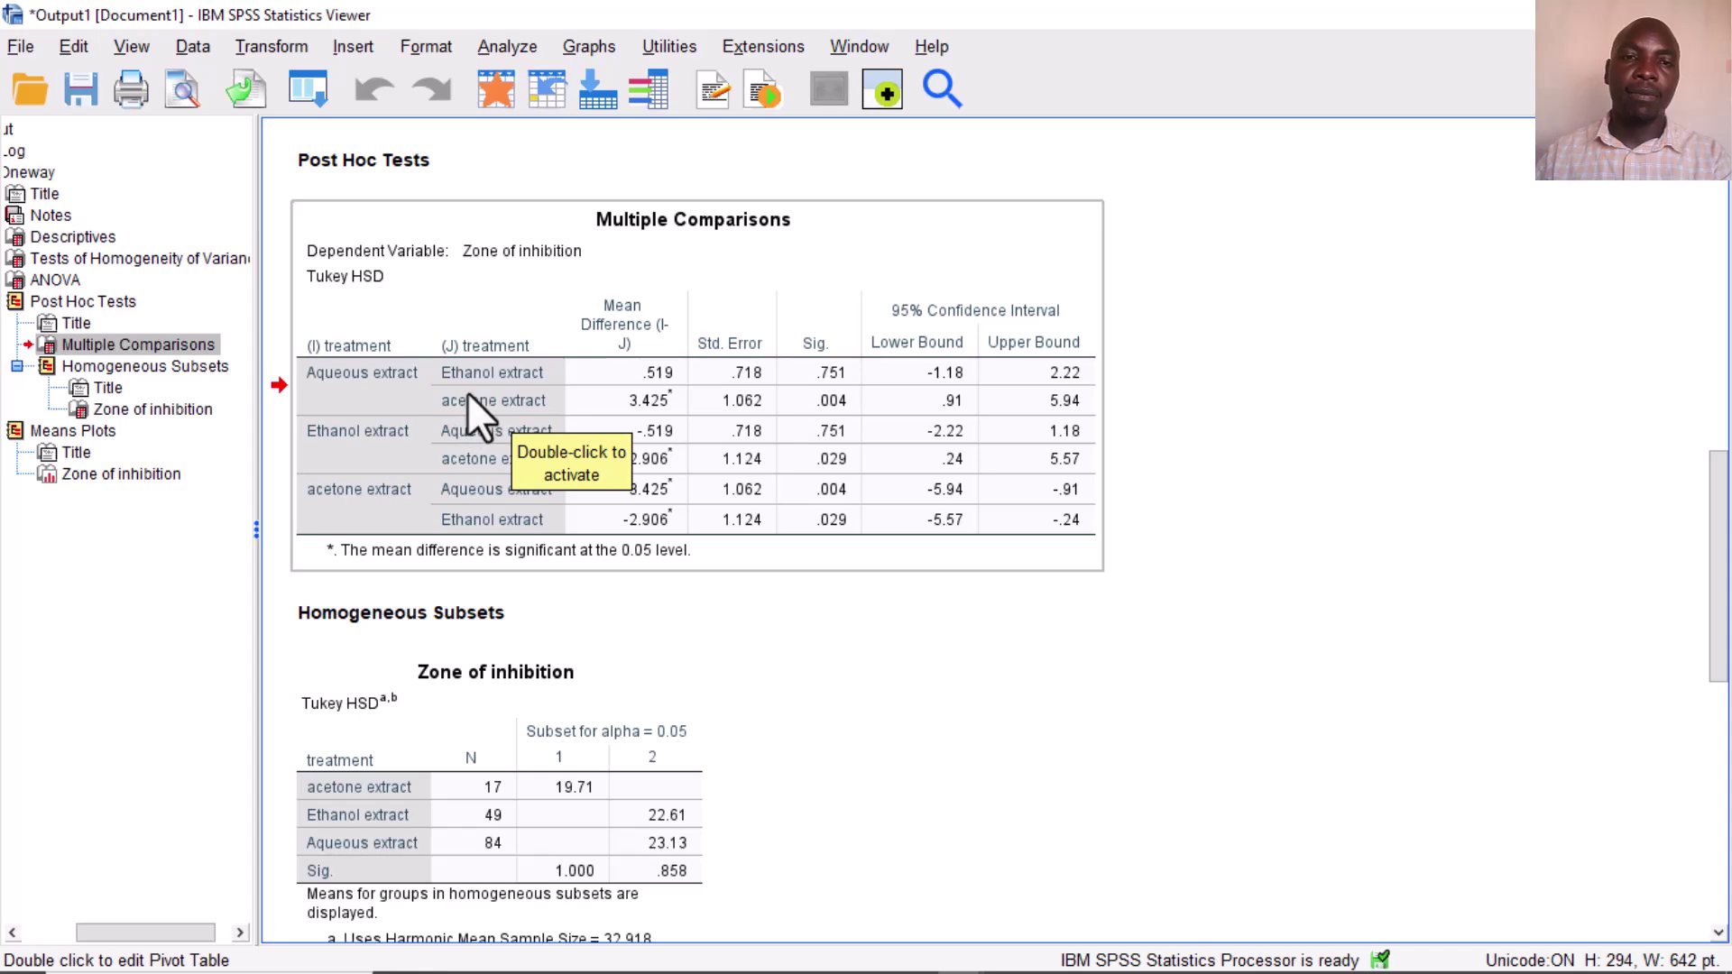
scroll(521, 387, up, 3)
scroll(521, 387, up, 3)
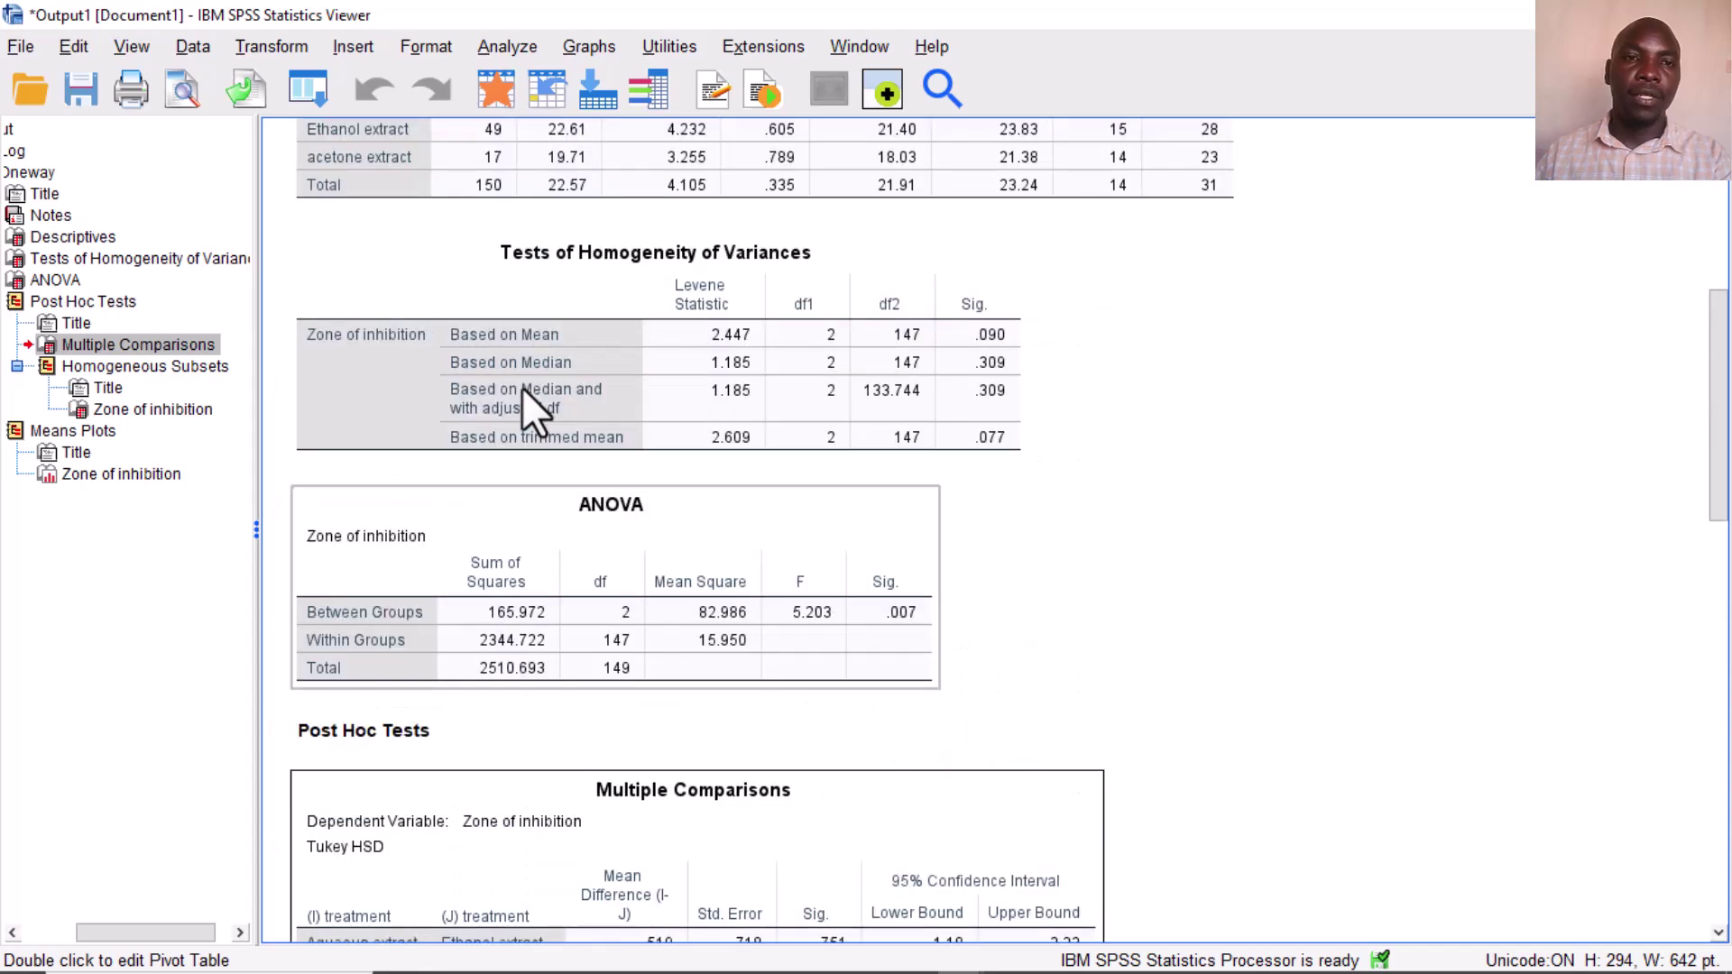
scroll(522, 388, up, 1)
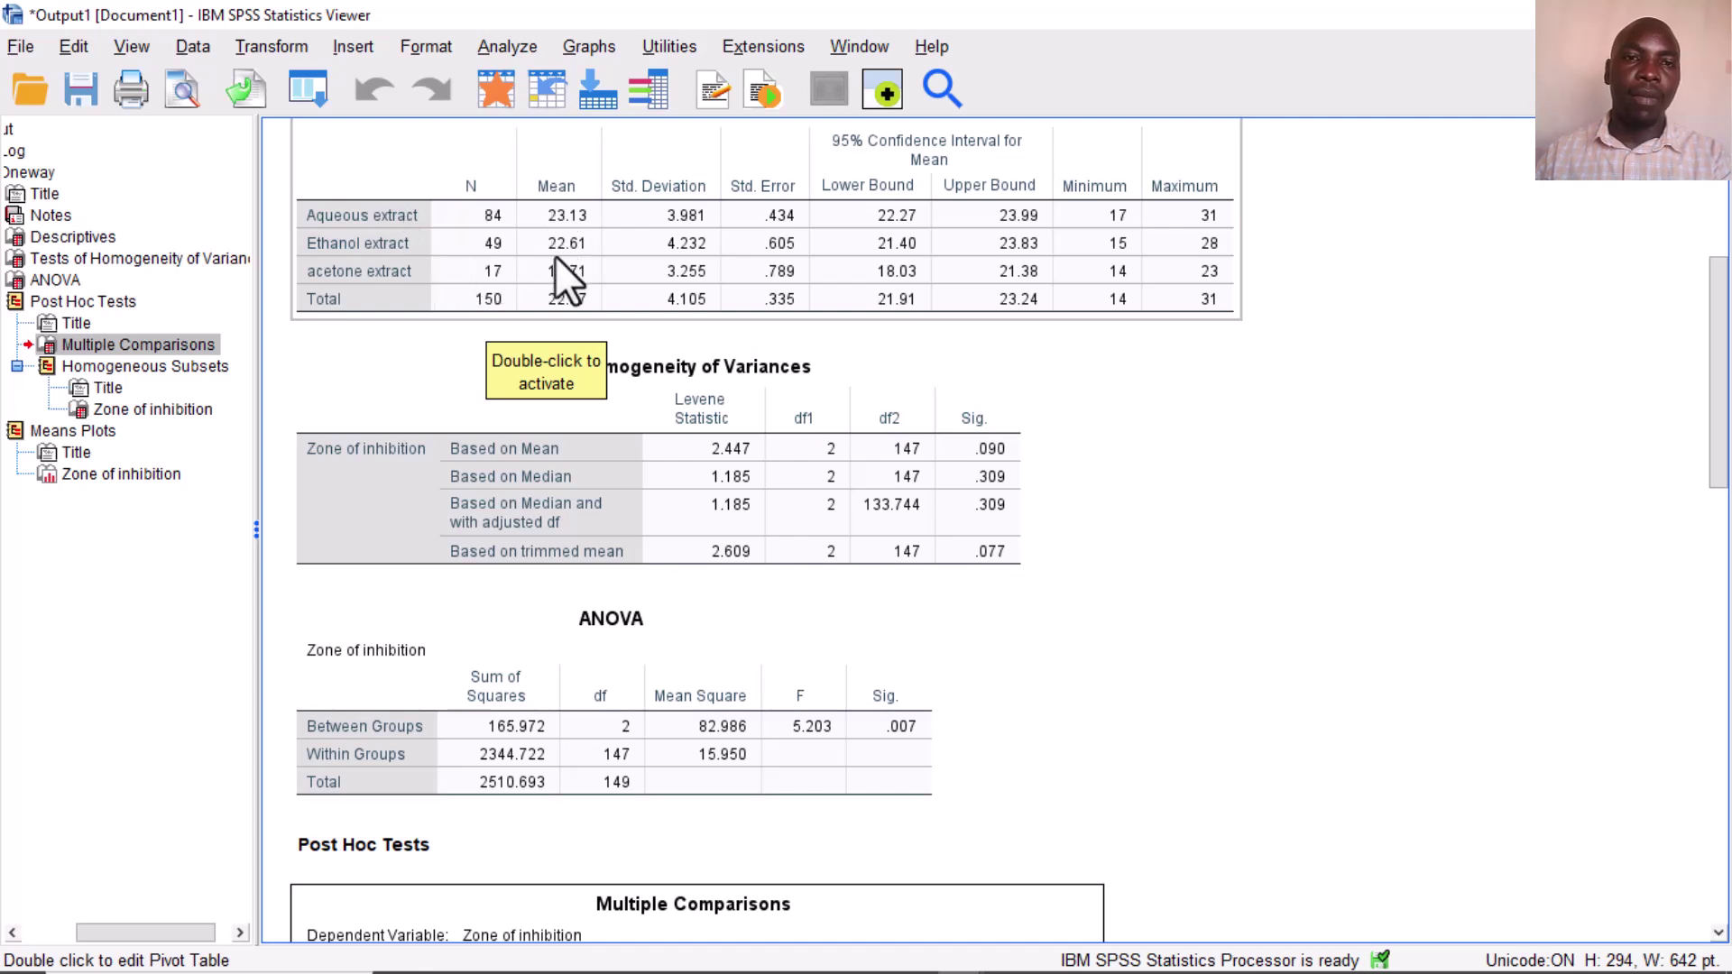
scroll(637, 394, down, 6)
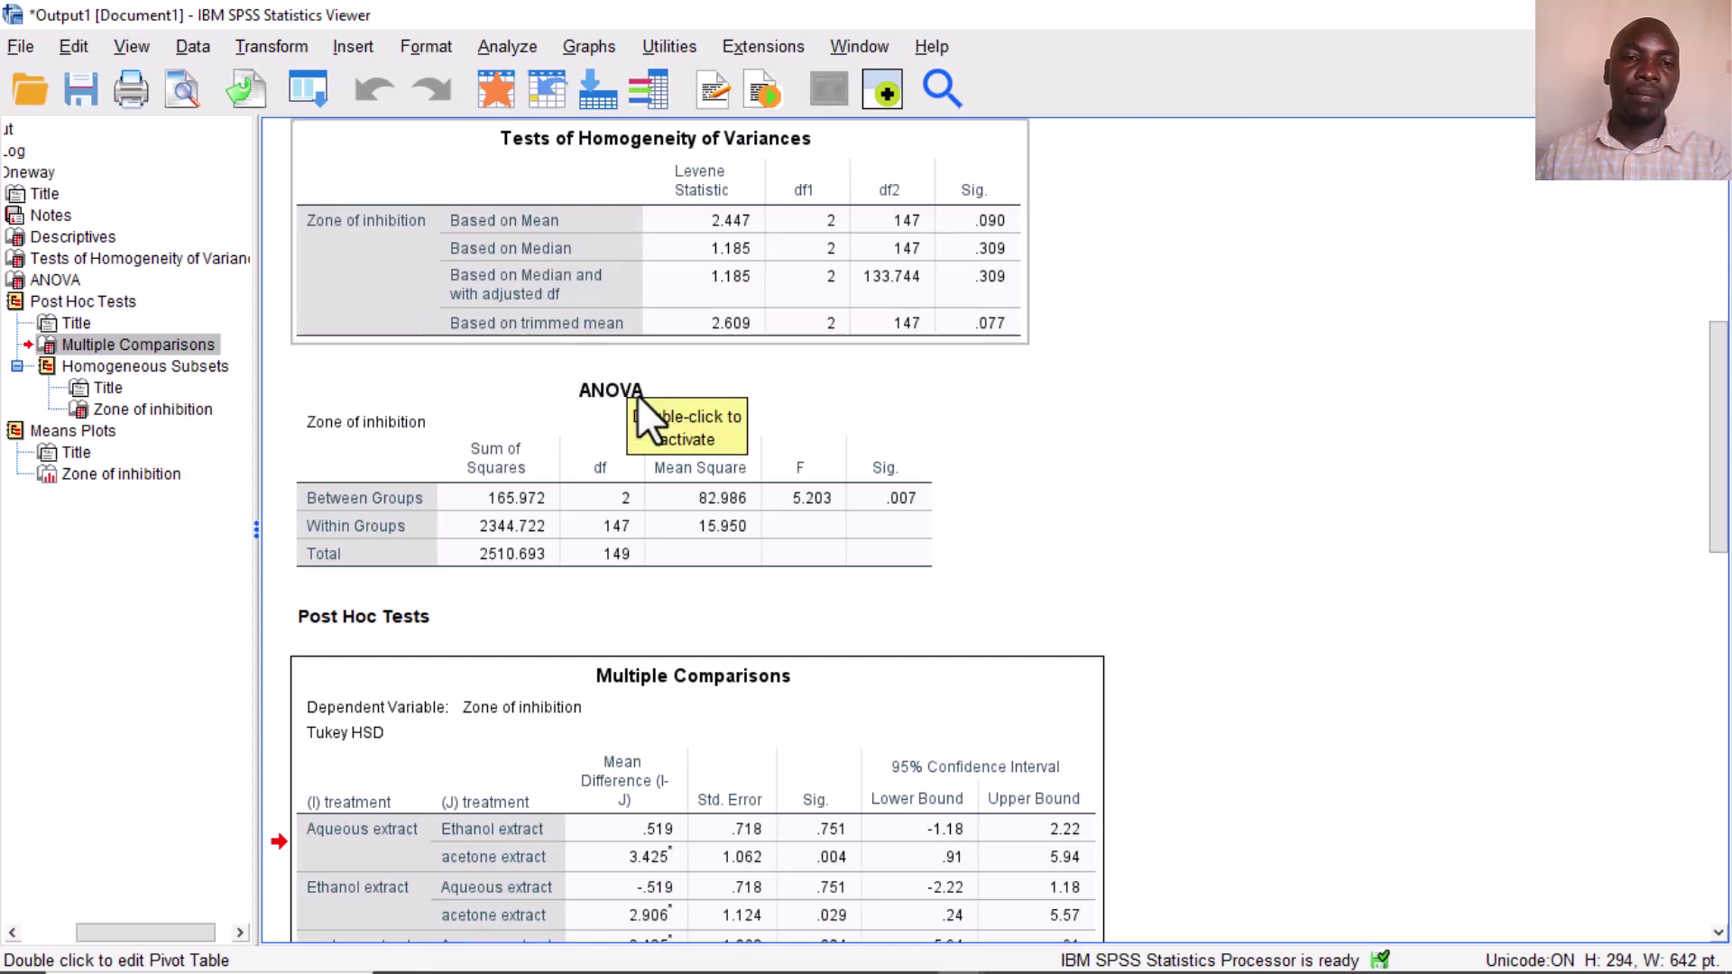
Examine each treatment pair in the Tukey HSD Multiple Comparisons table against the 0.05 significance level
click(697, 540)
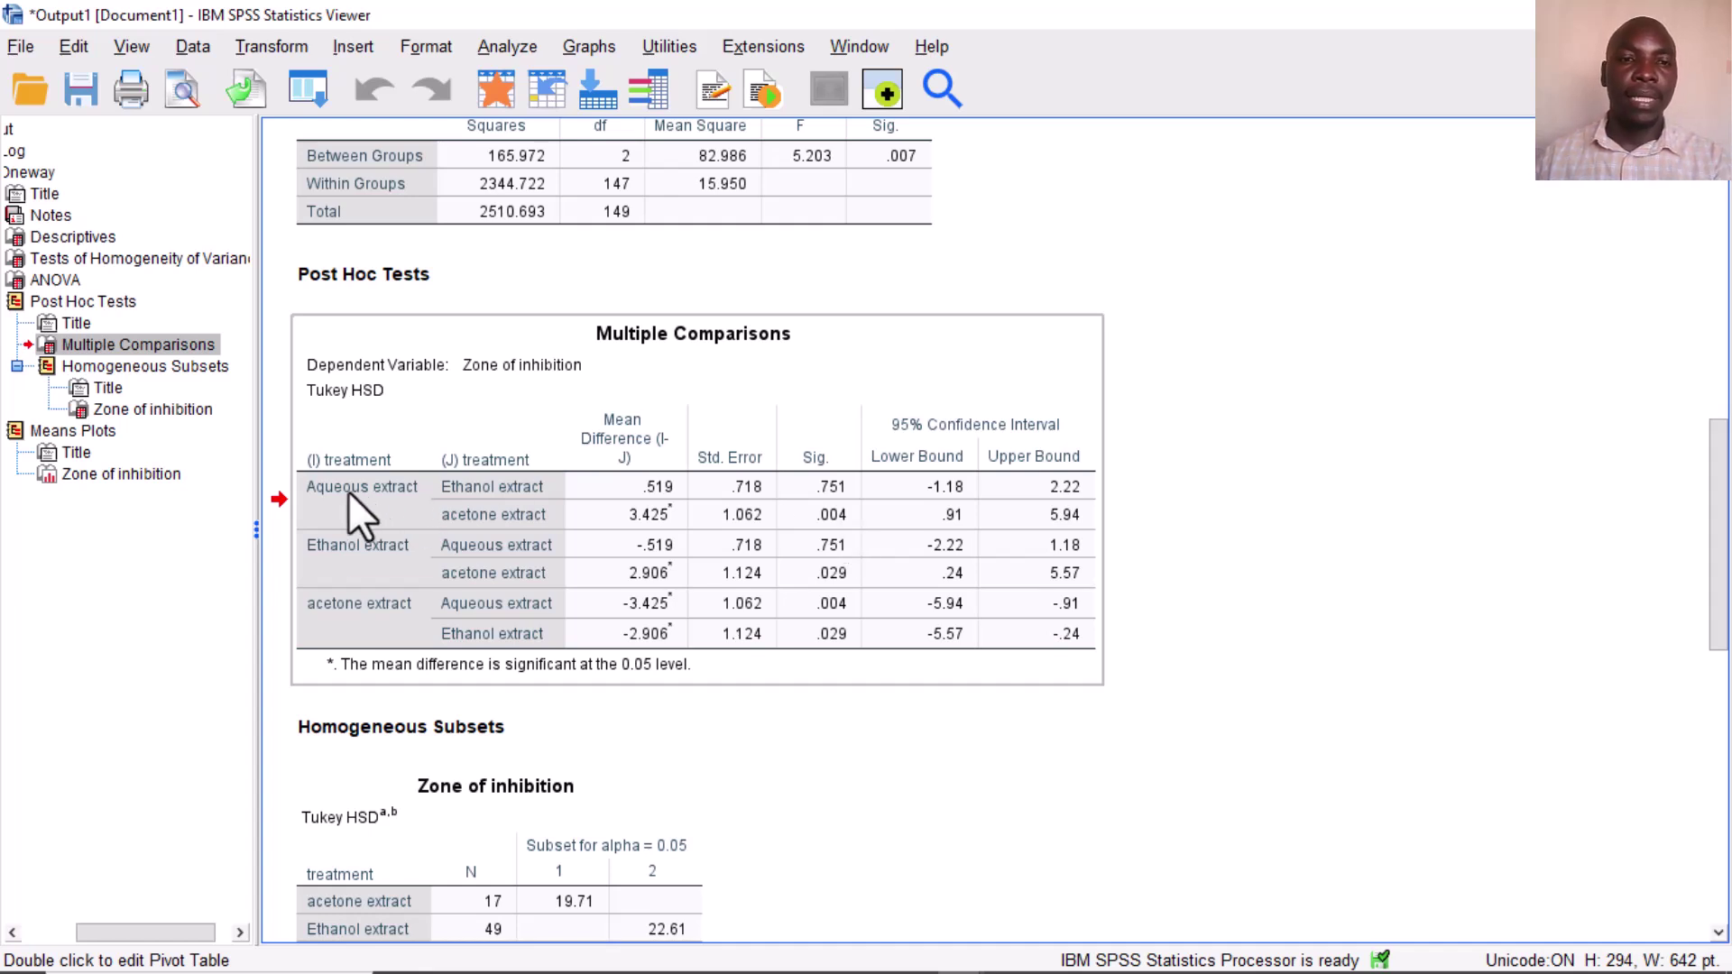
click(467, 517)
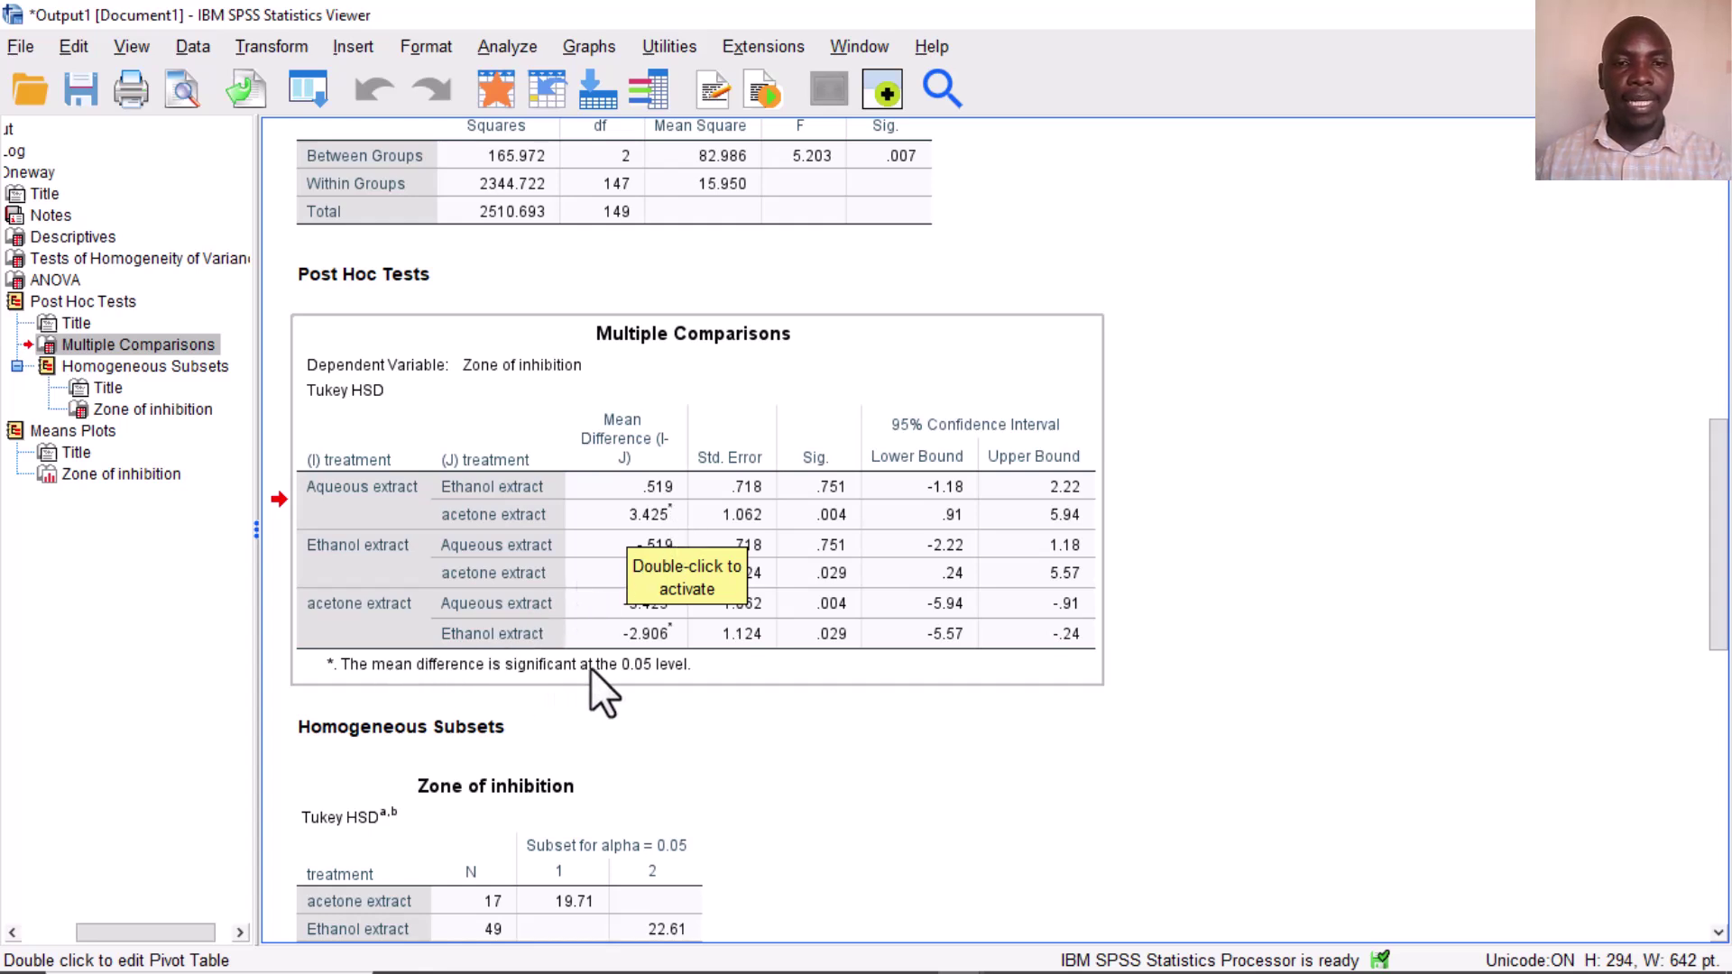
click(641, 665)
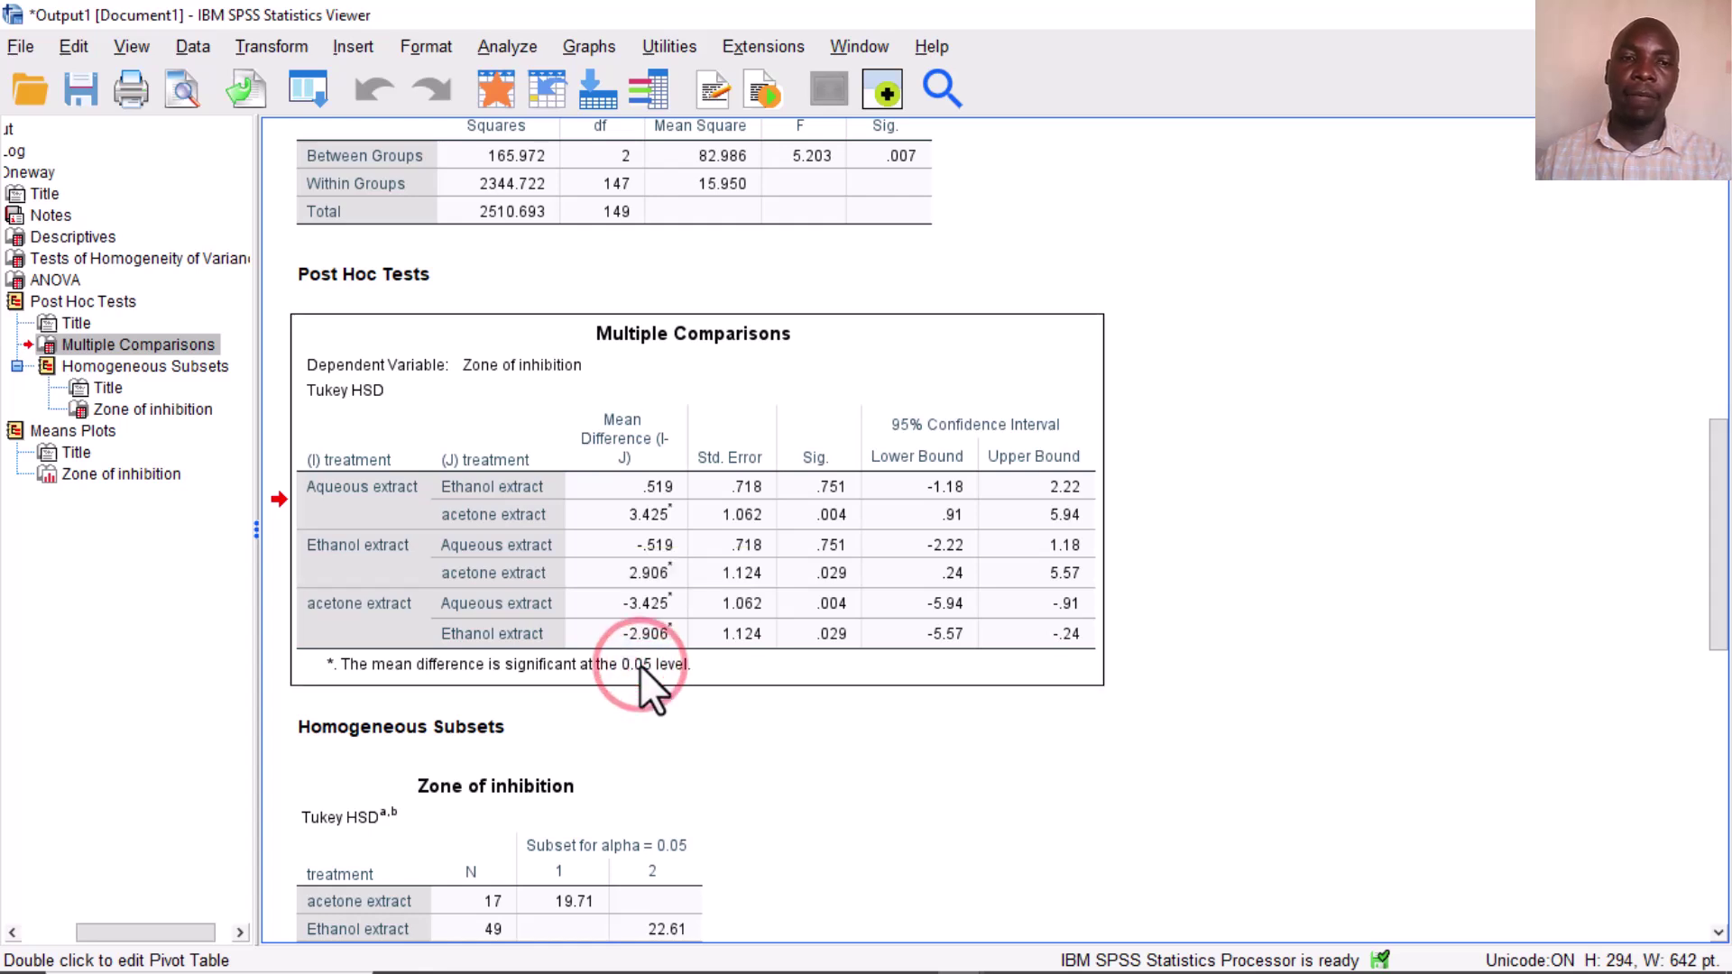
click(387, 548)
click(387, 547)
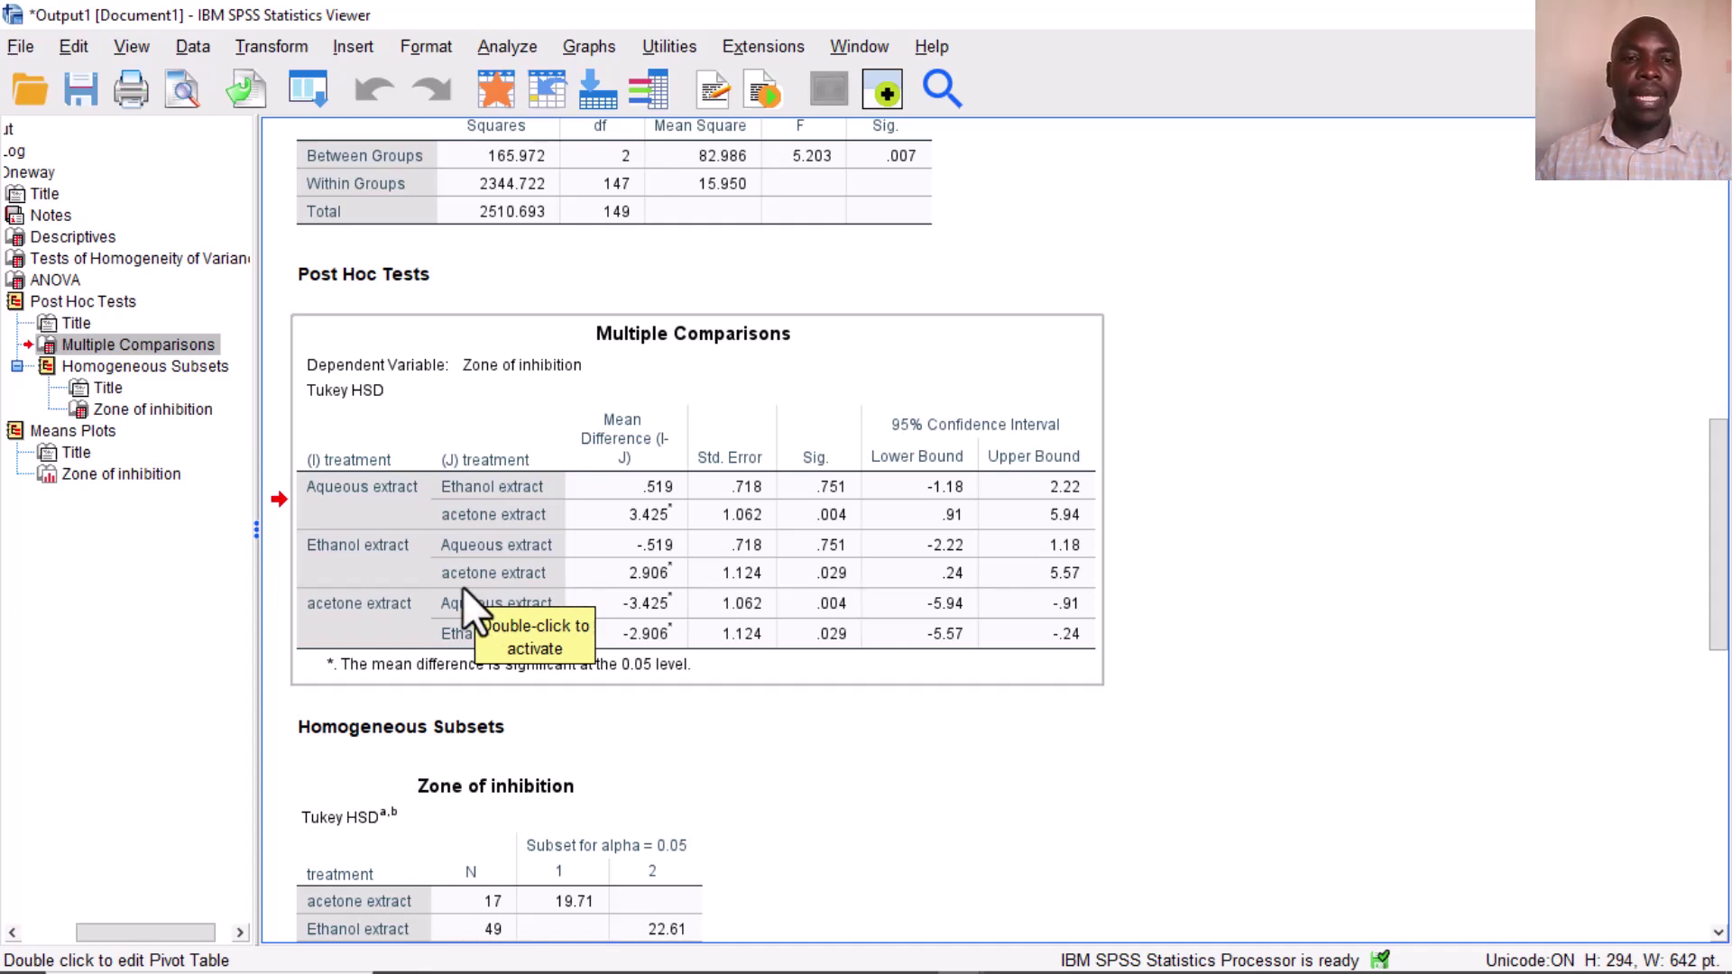
click(418, 602)
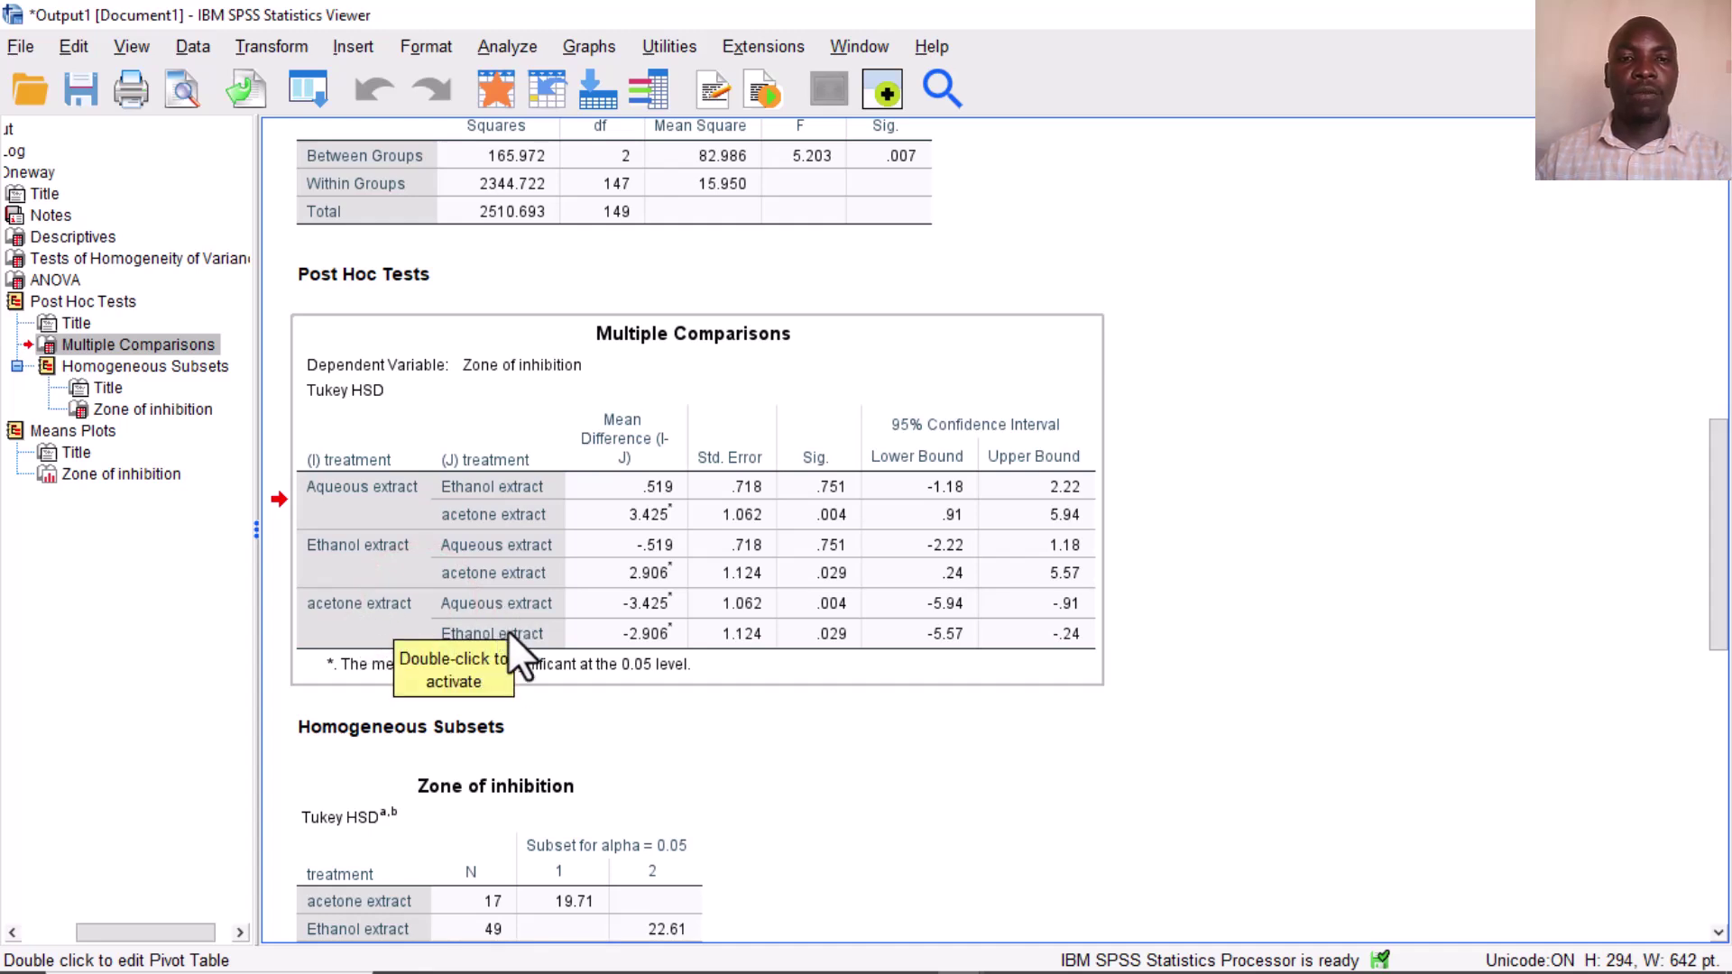
click(361, 606)
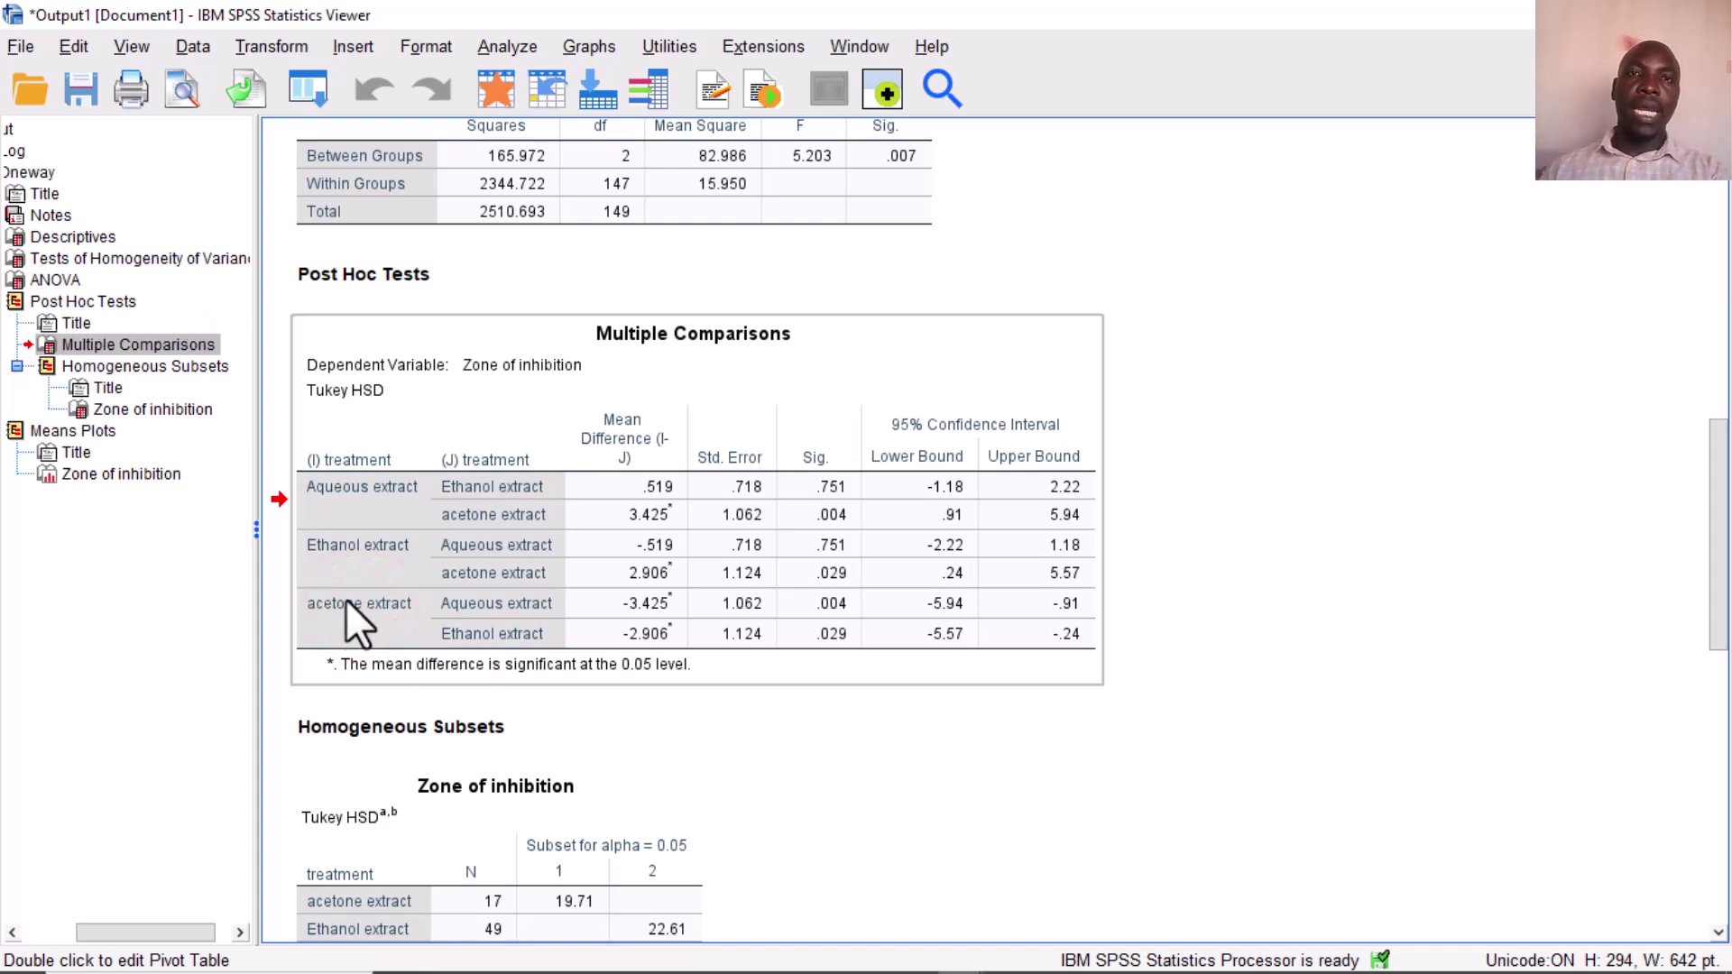
click(487, 633)
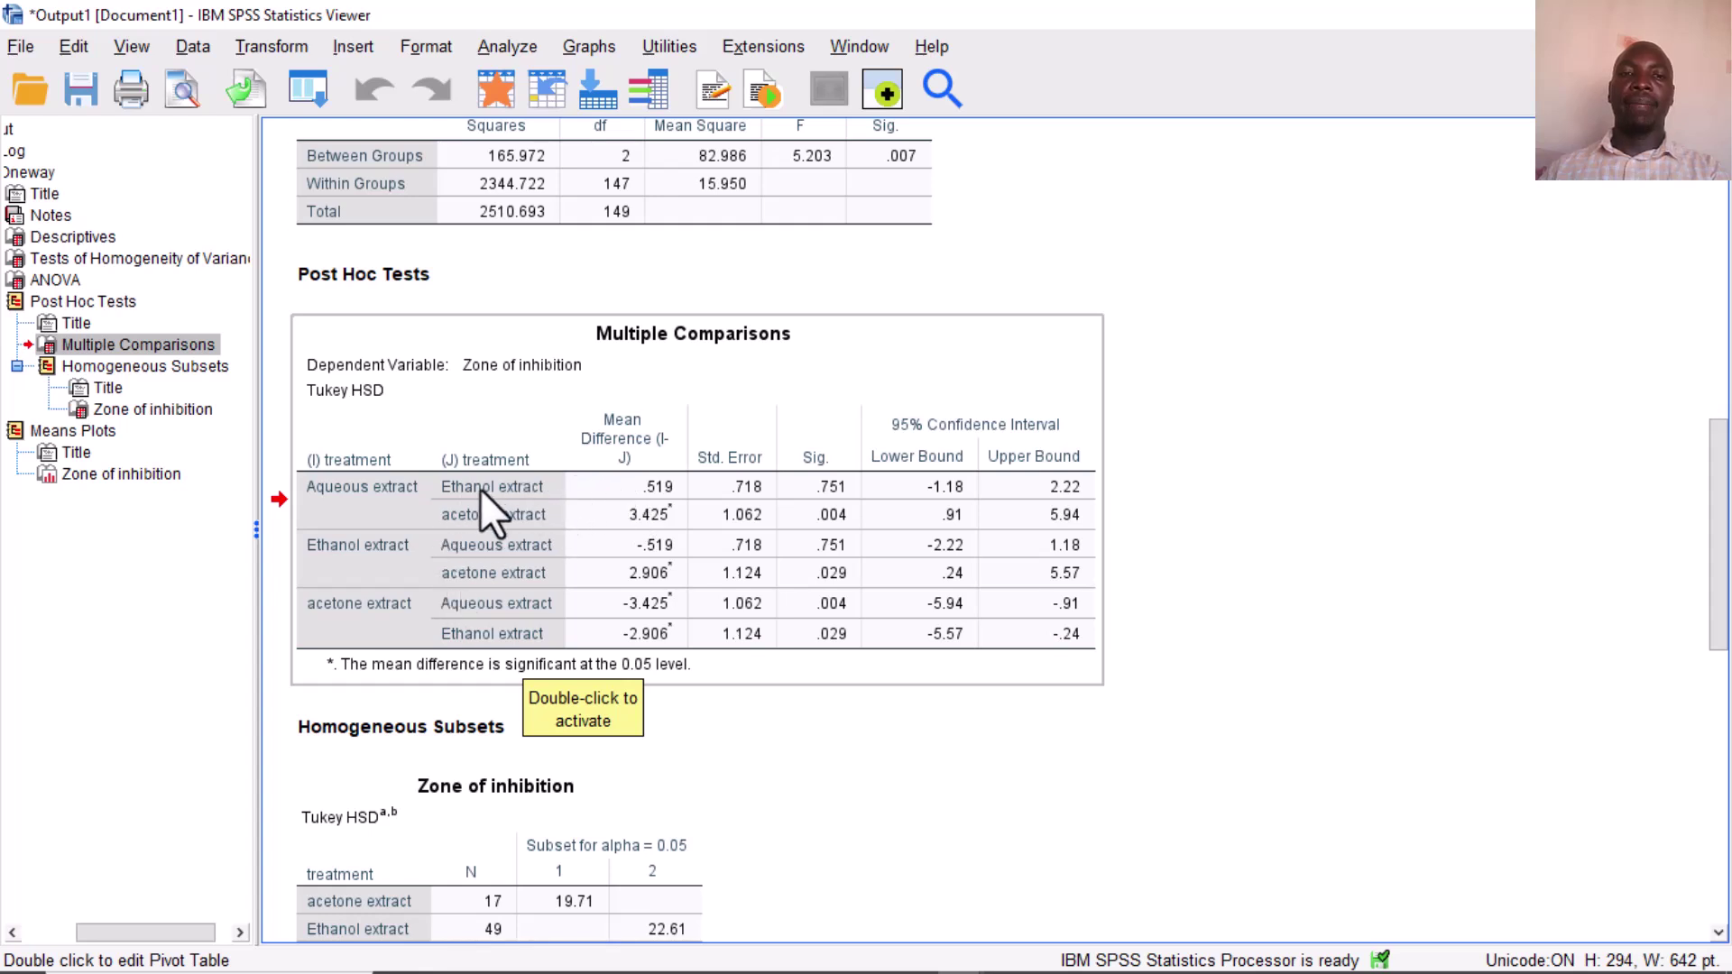
click(340, 598)
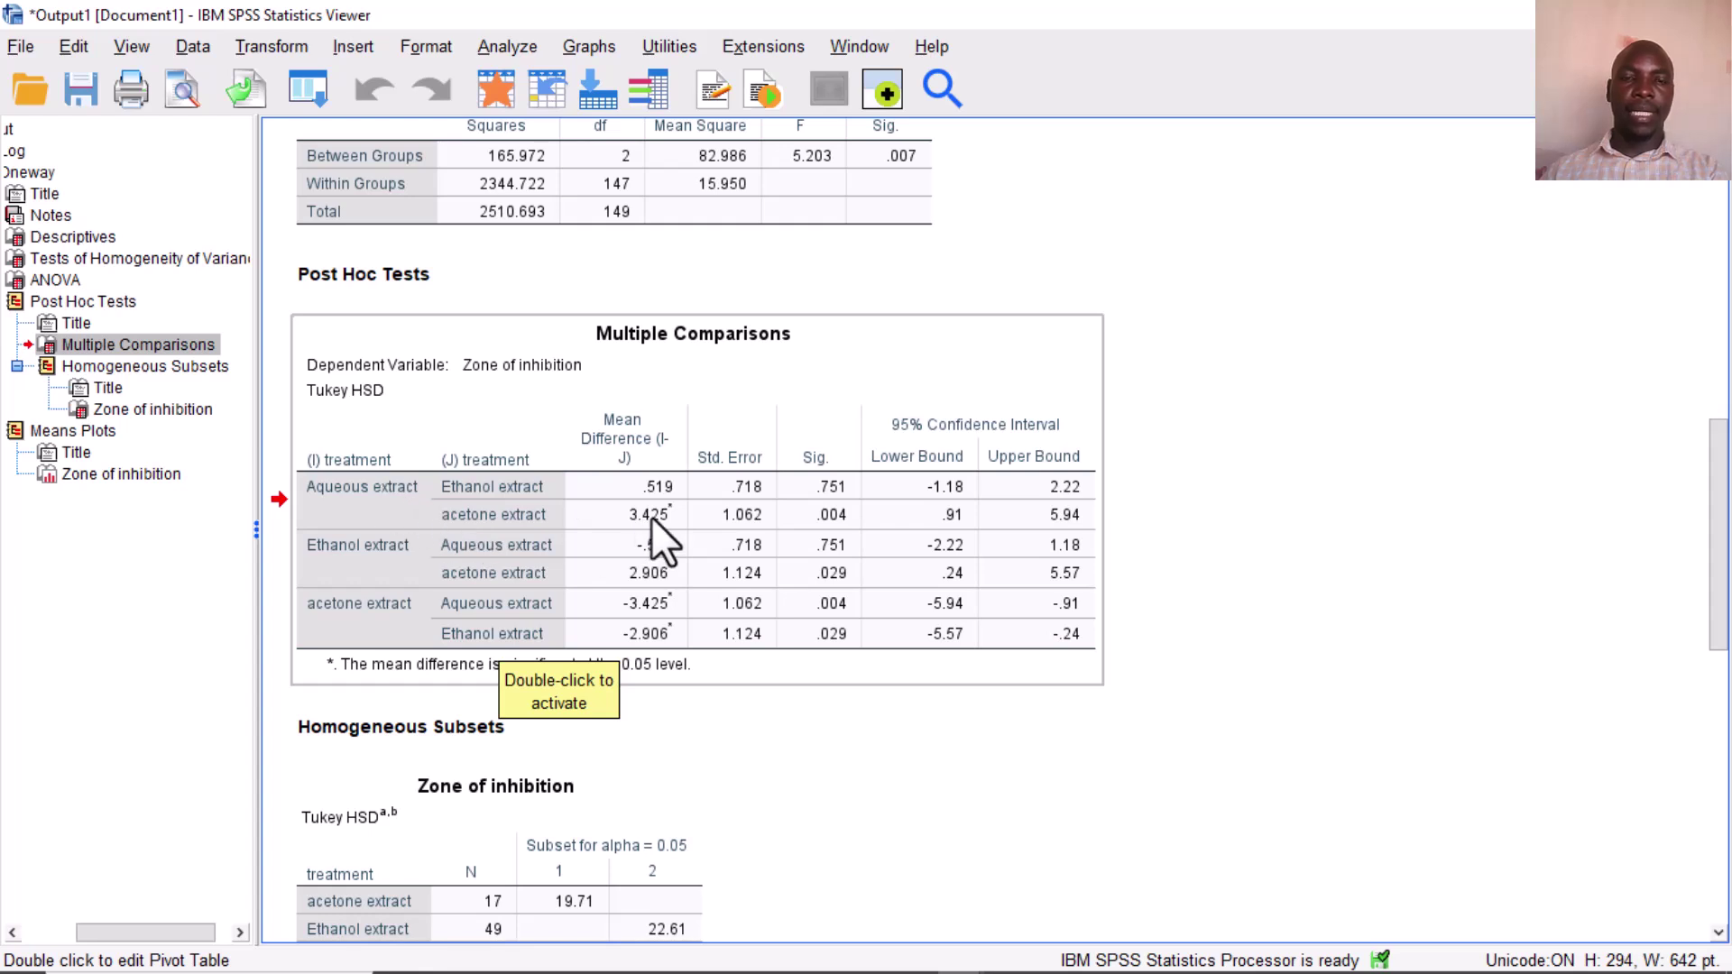
Examine how the Homogeneous Subsets table groups the three extract means for zone of inhibition
scroll(679, 605, down, 3)
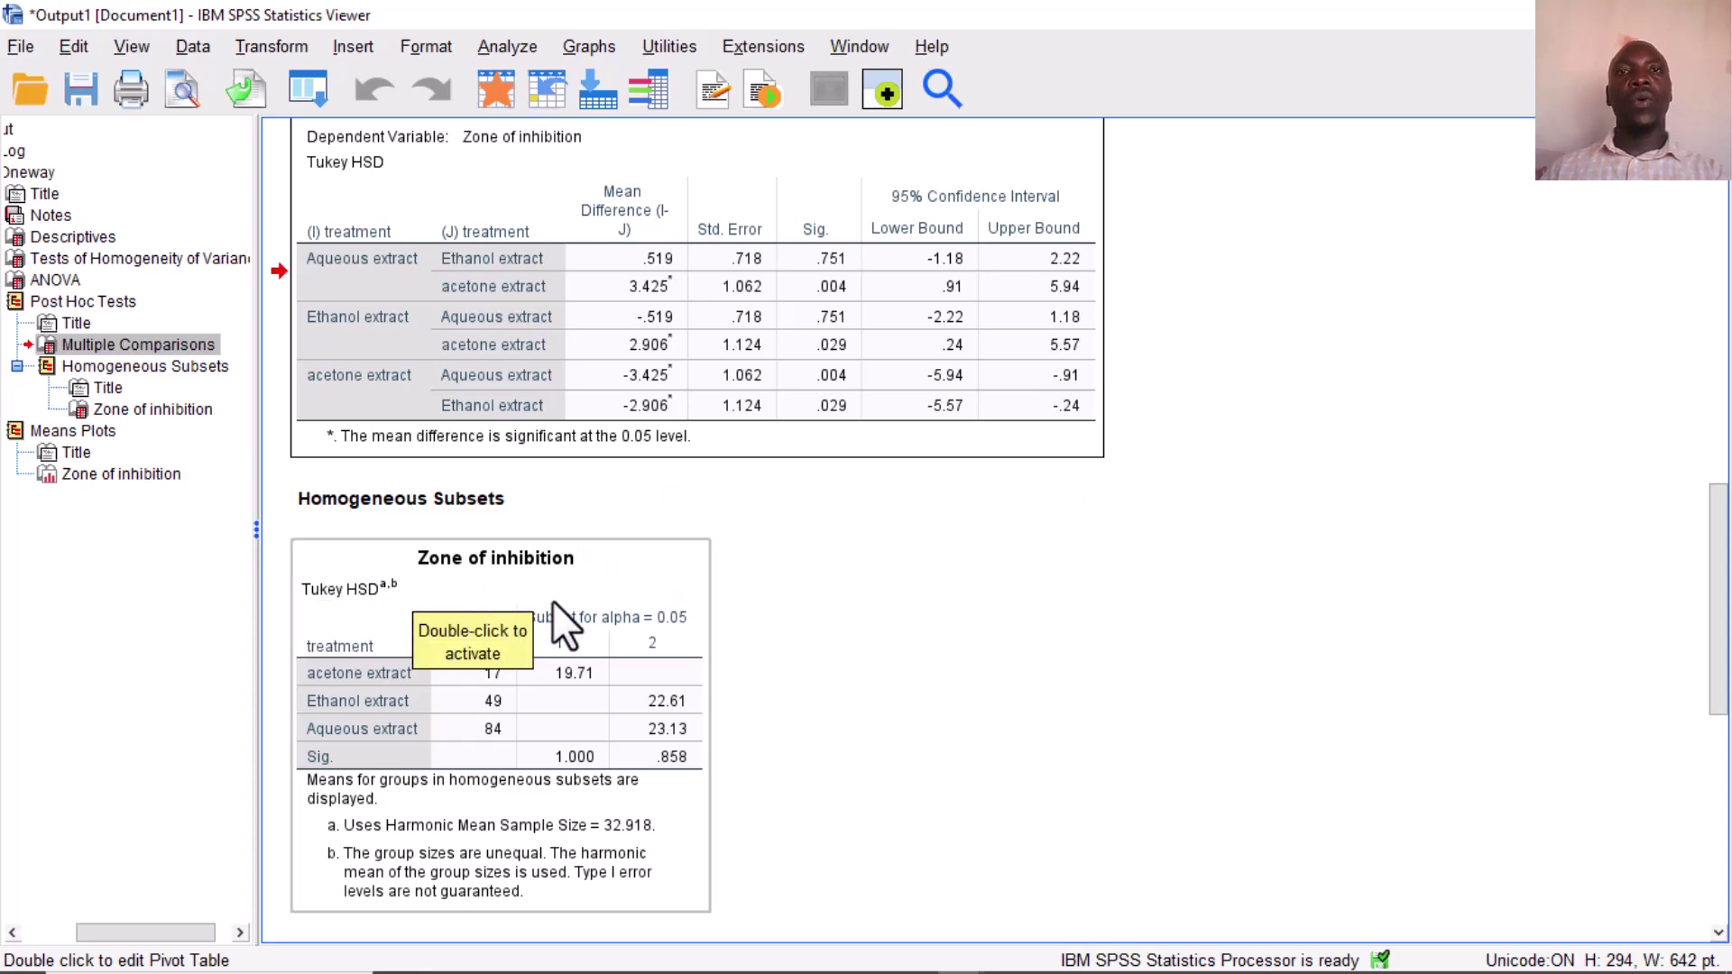
scroll(552, 599, down, 3)
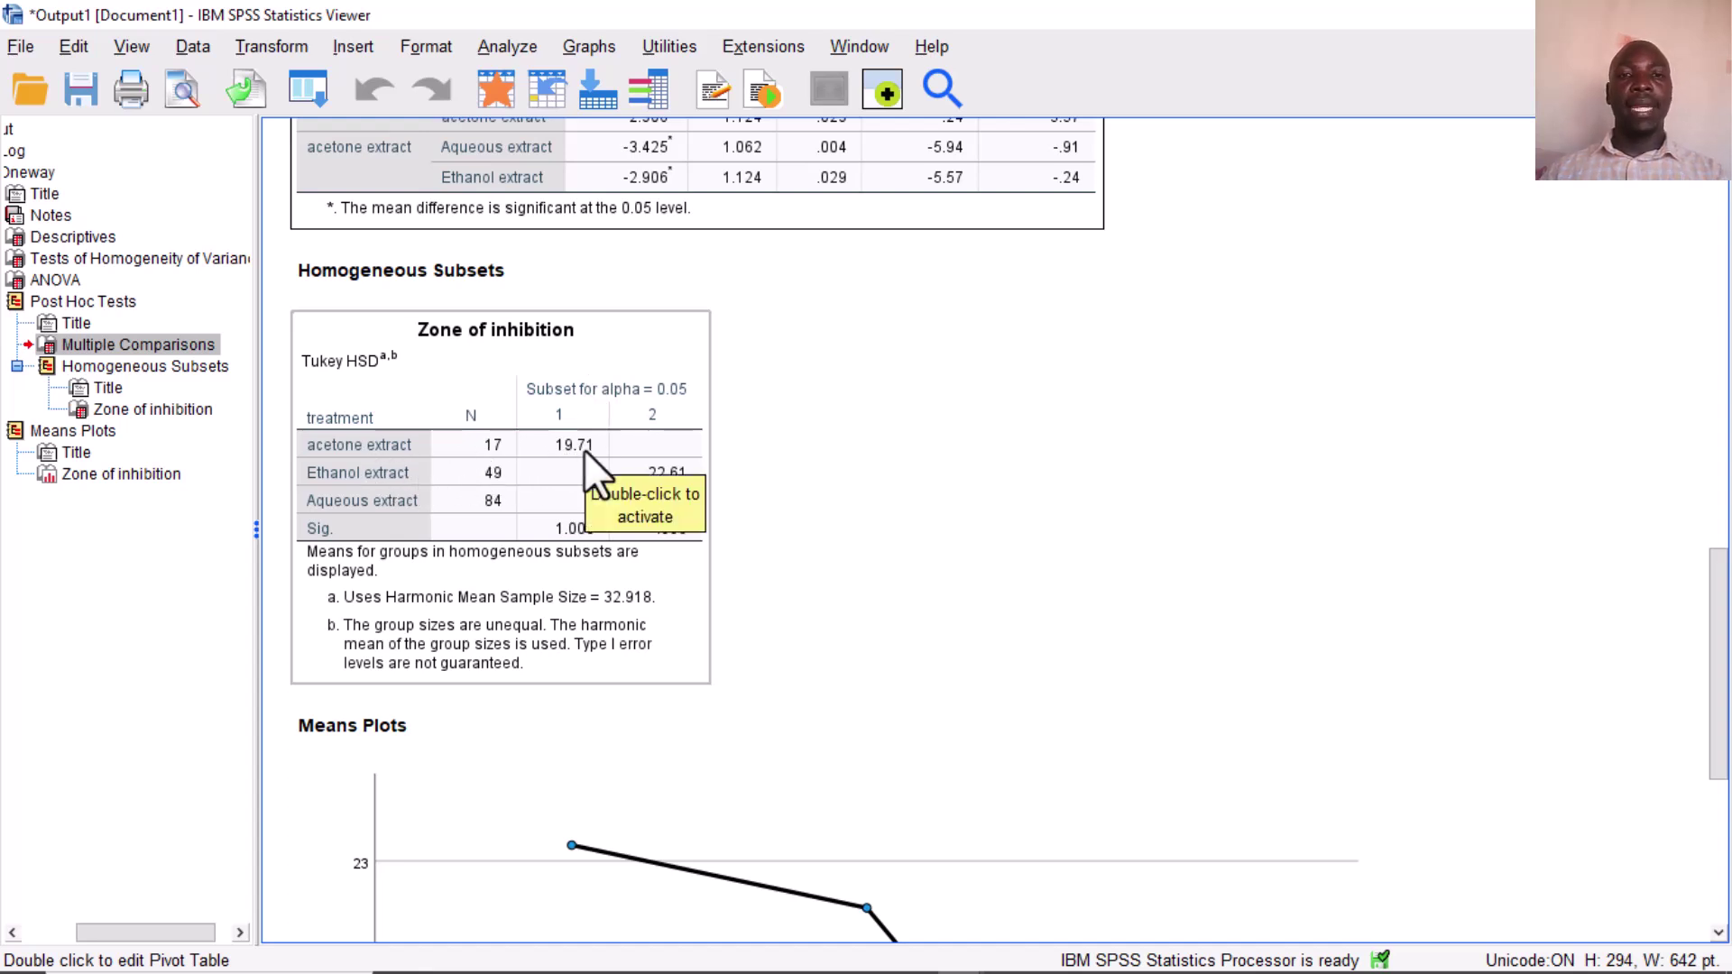
click(655, 426)
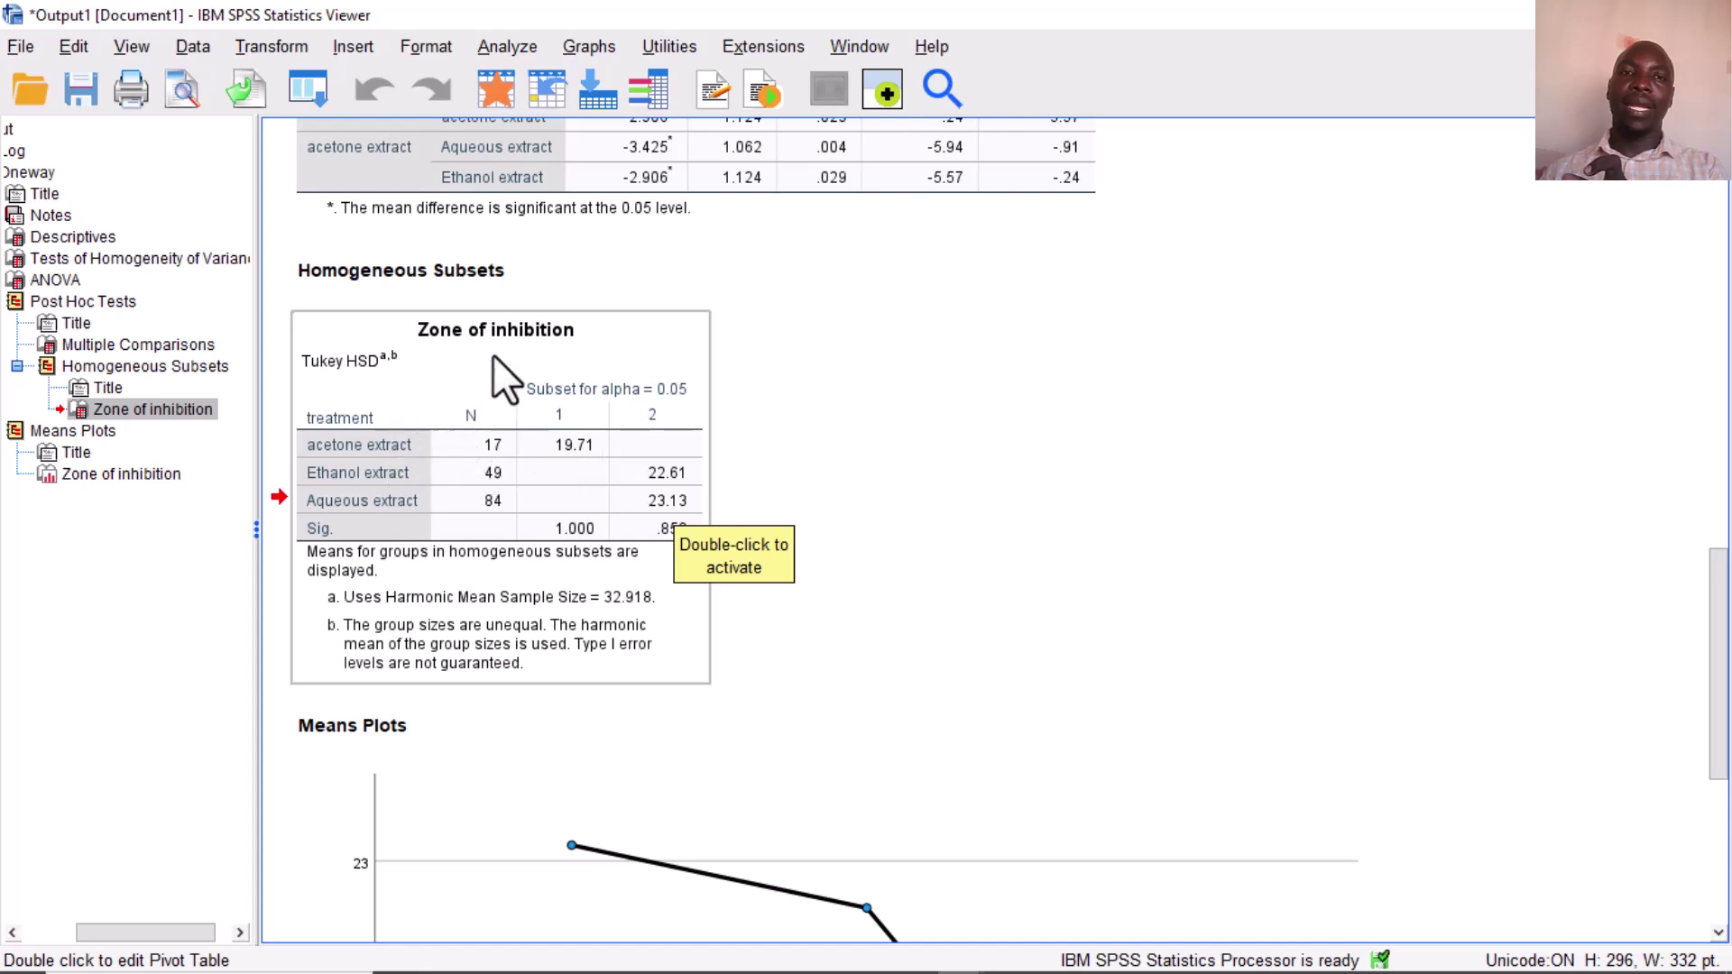
scroll(510, 327, up, 2)
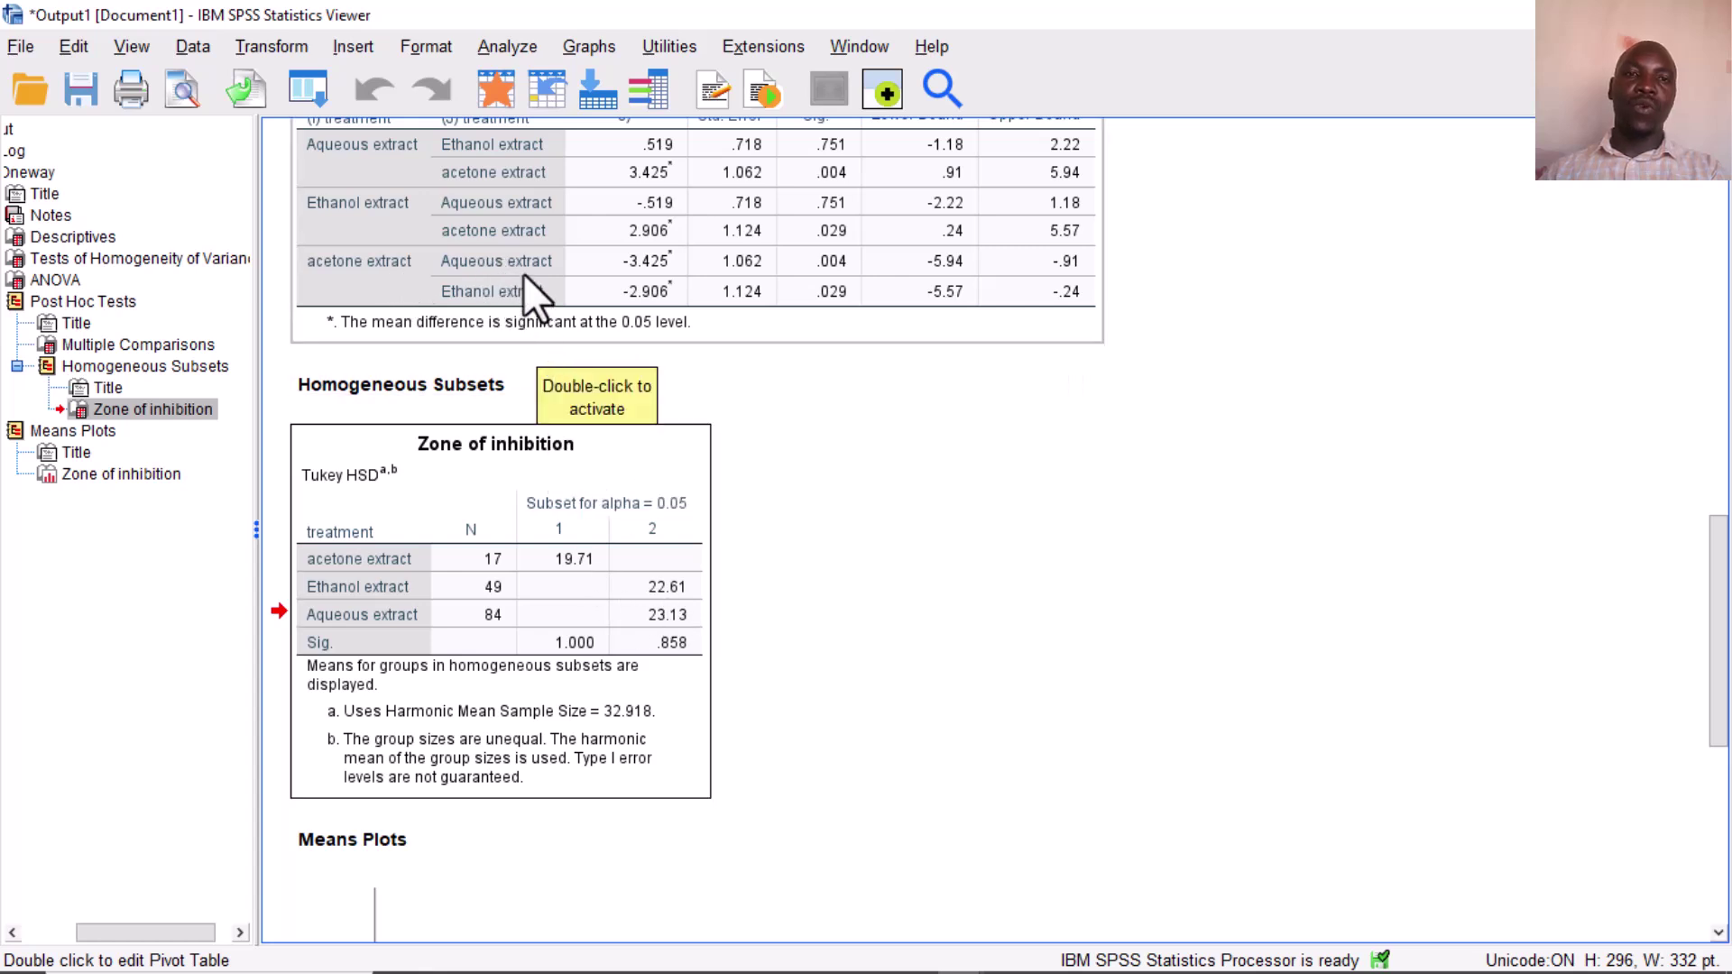
Examine the Means Plot of zone of inhibition across the aqueous, ethanol and acetone extracts
scroll(660, 578, down, 6)
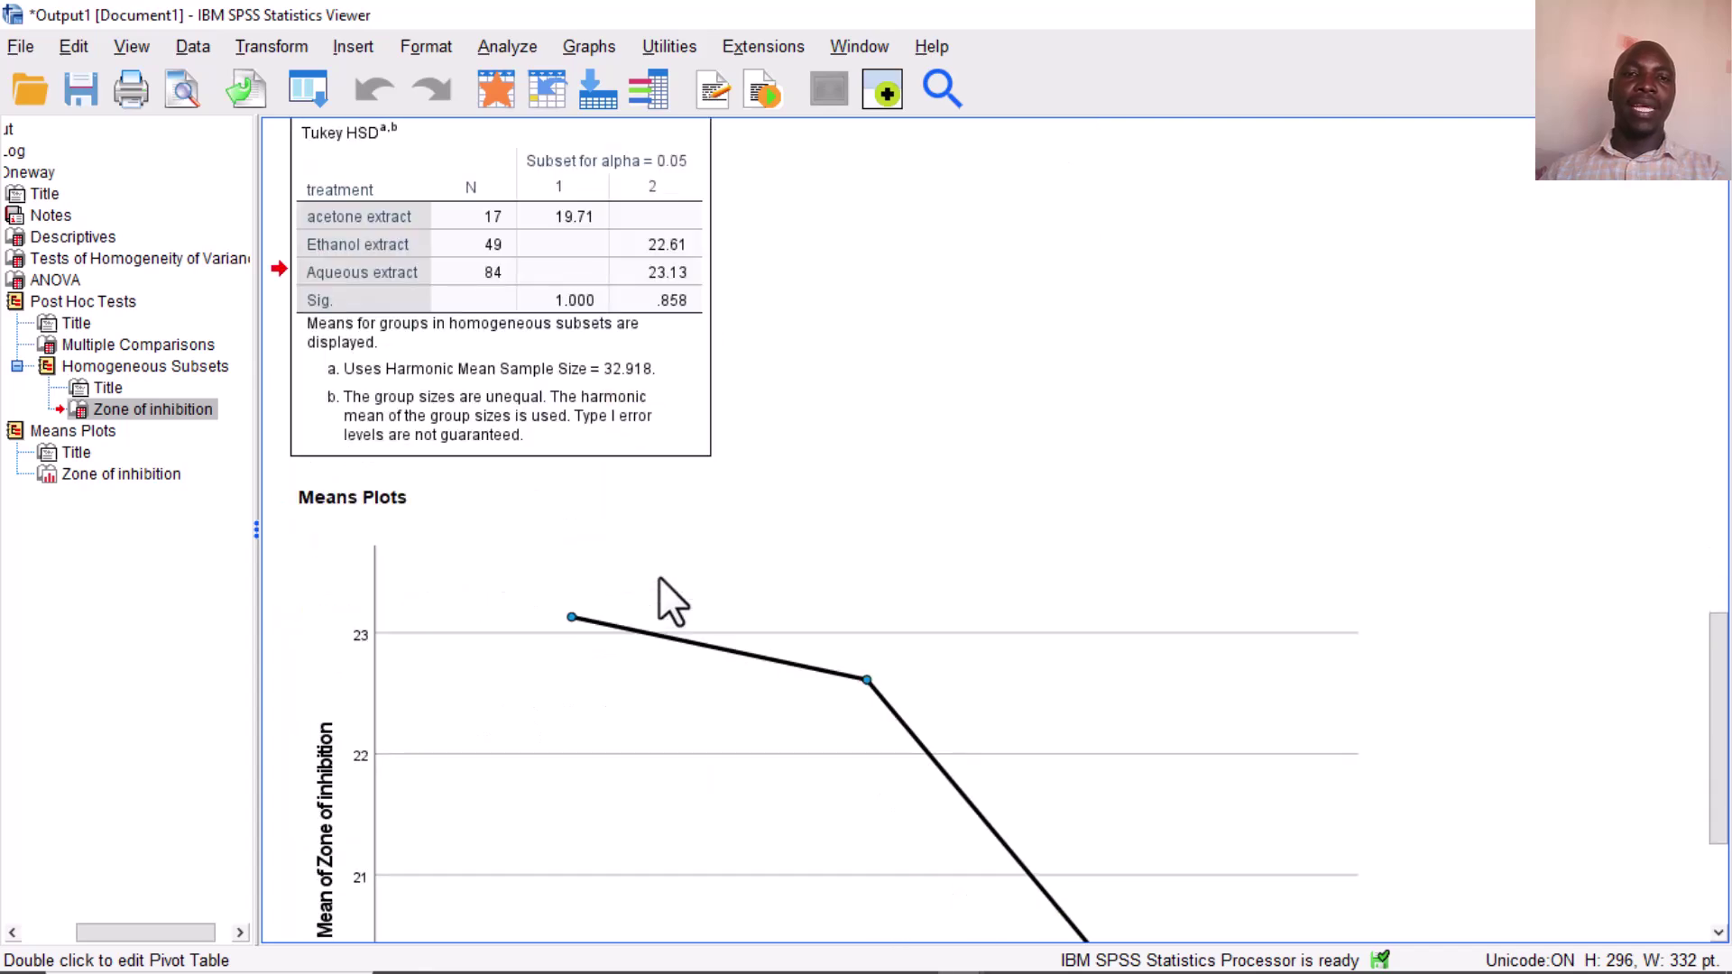
scroll(659, 578, down, 4)
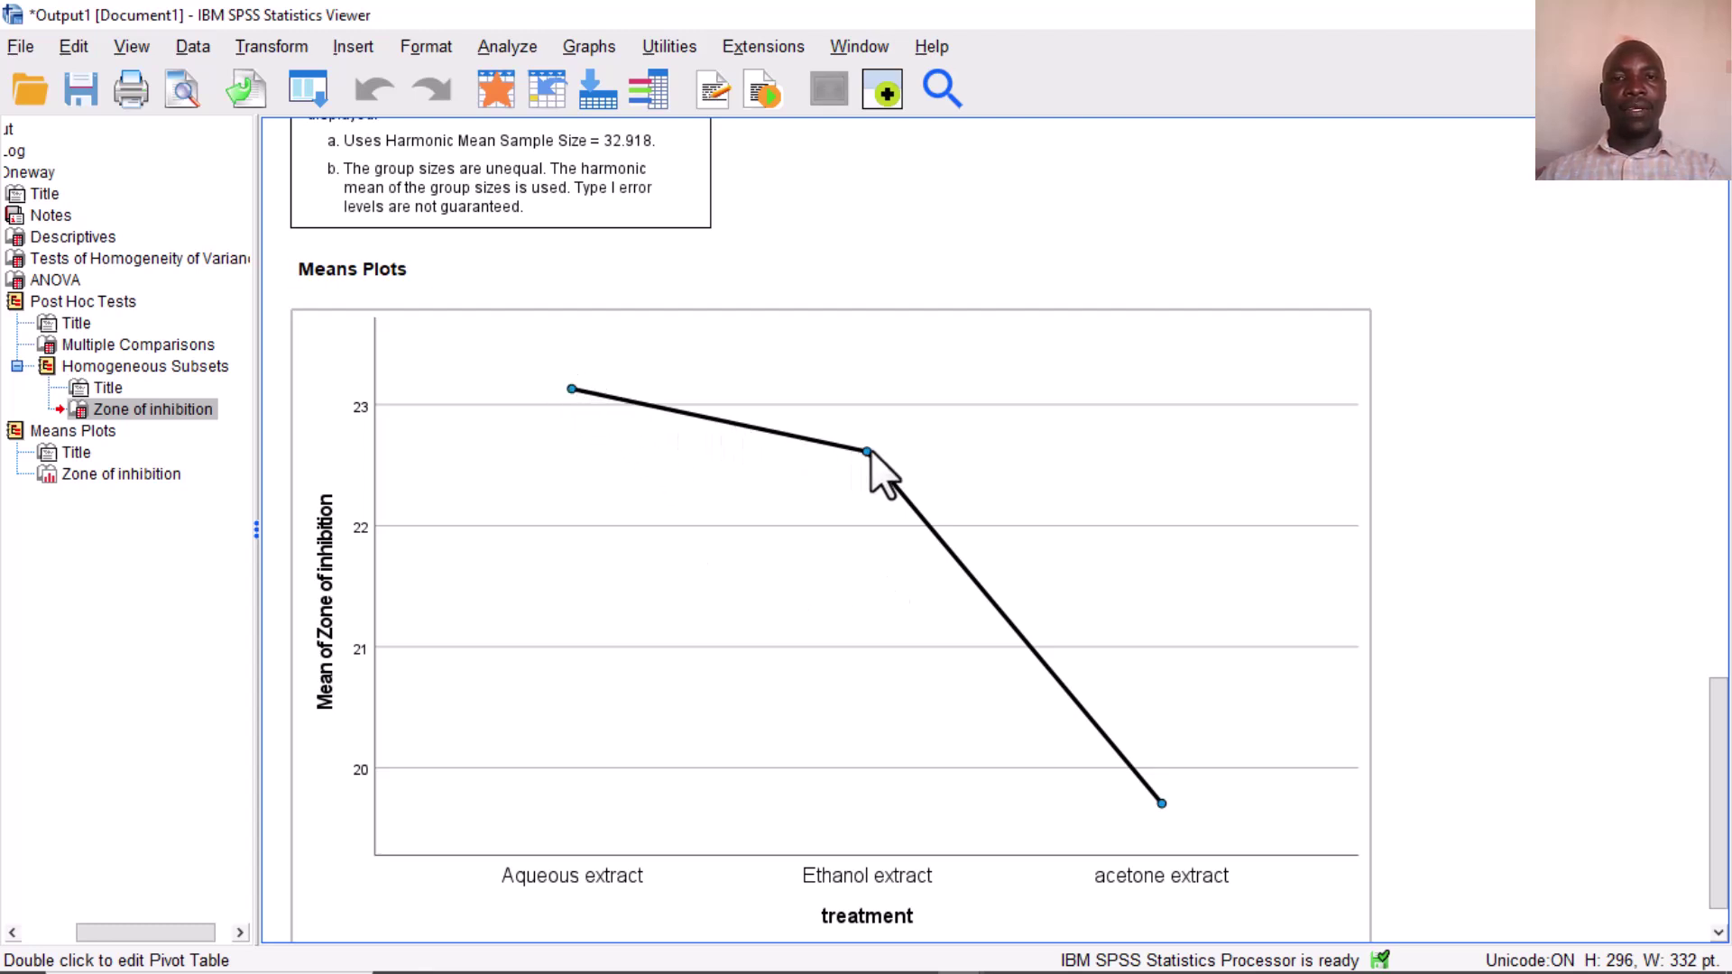
click(691, 439)
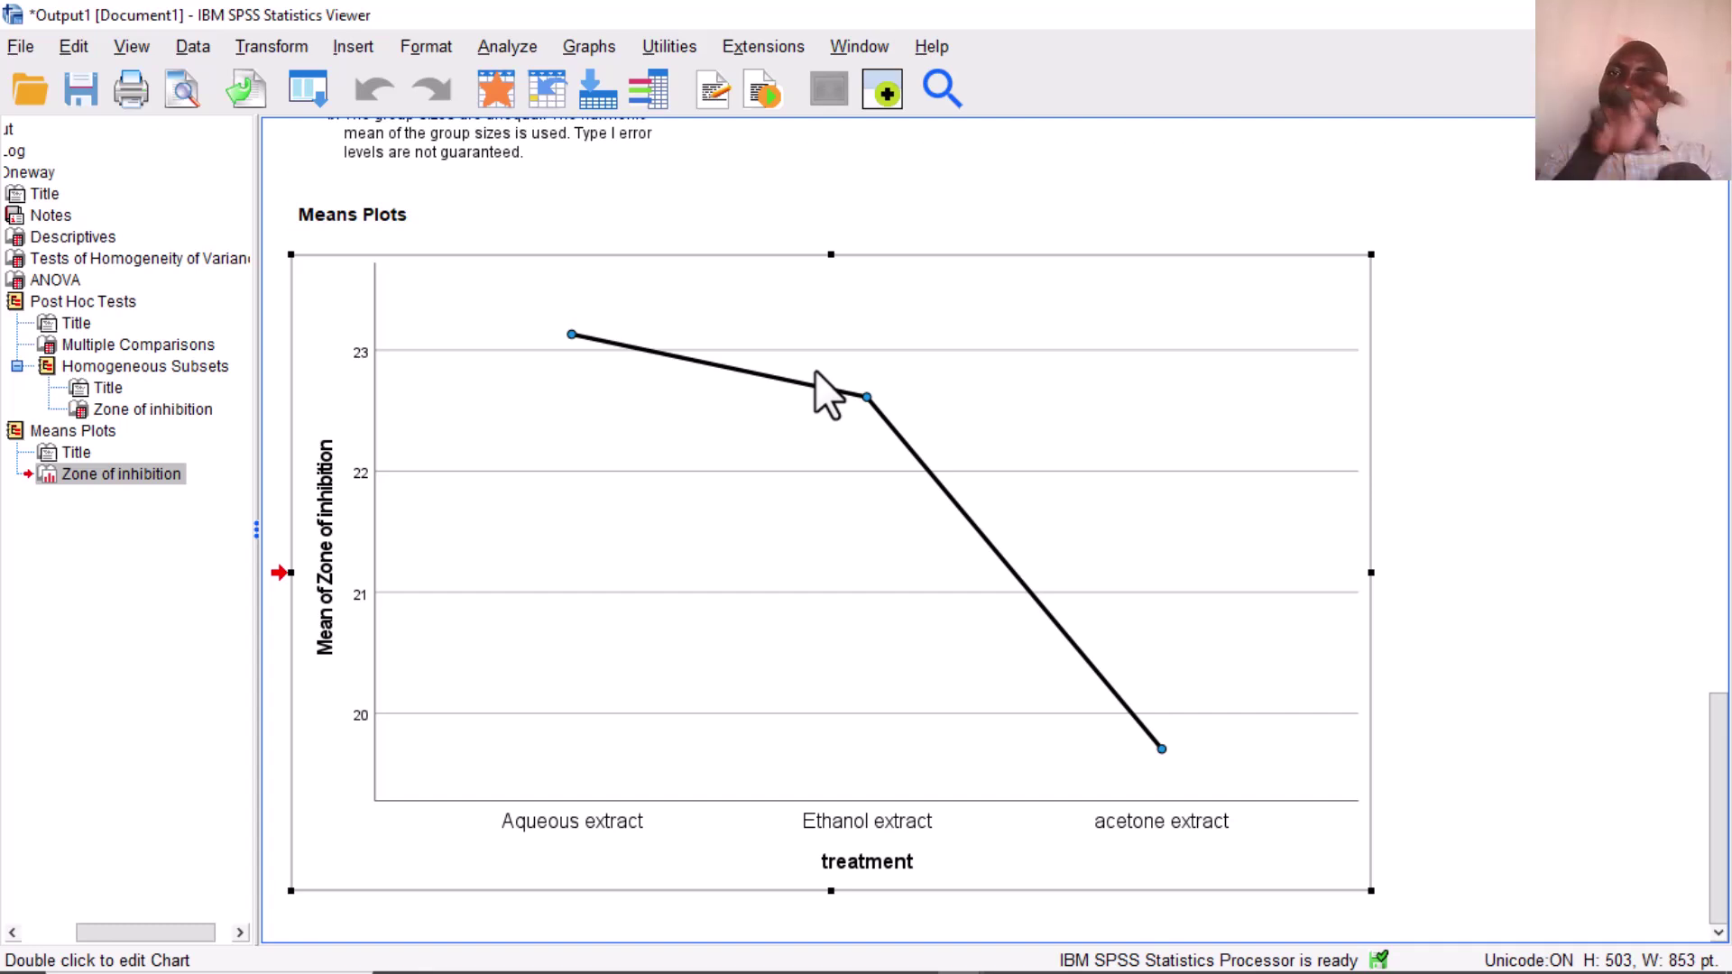
Compare the Aqueous extract row of the Word results table with its N, mean and standard deviation in the SPSS Descriptives table
scroll(645, 405, up, 3)
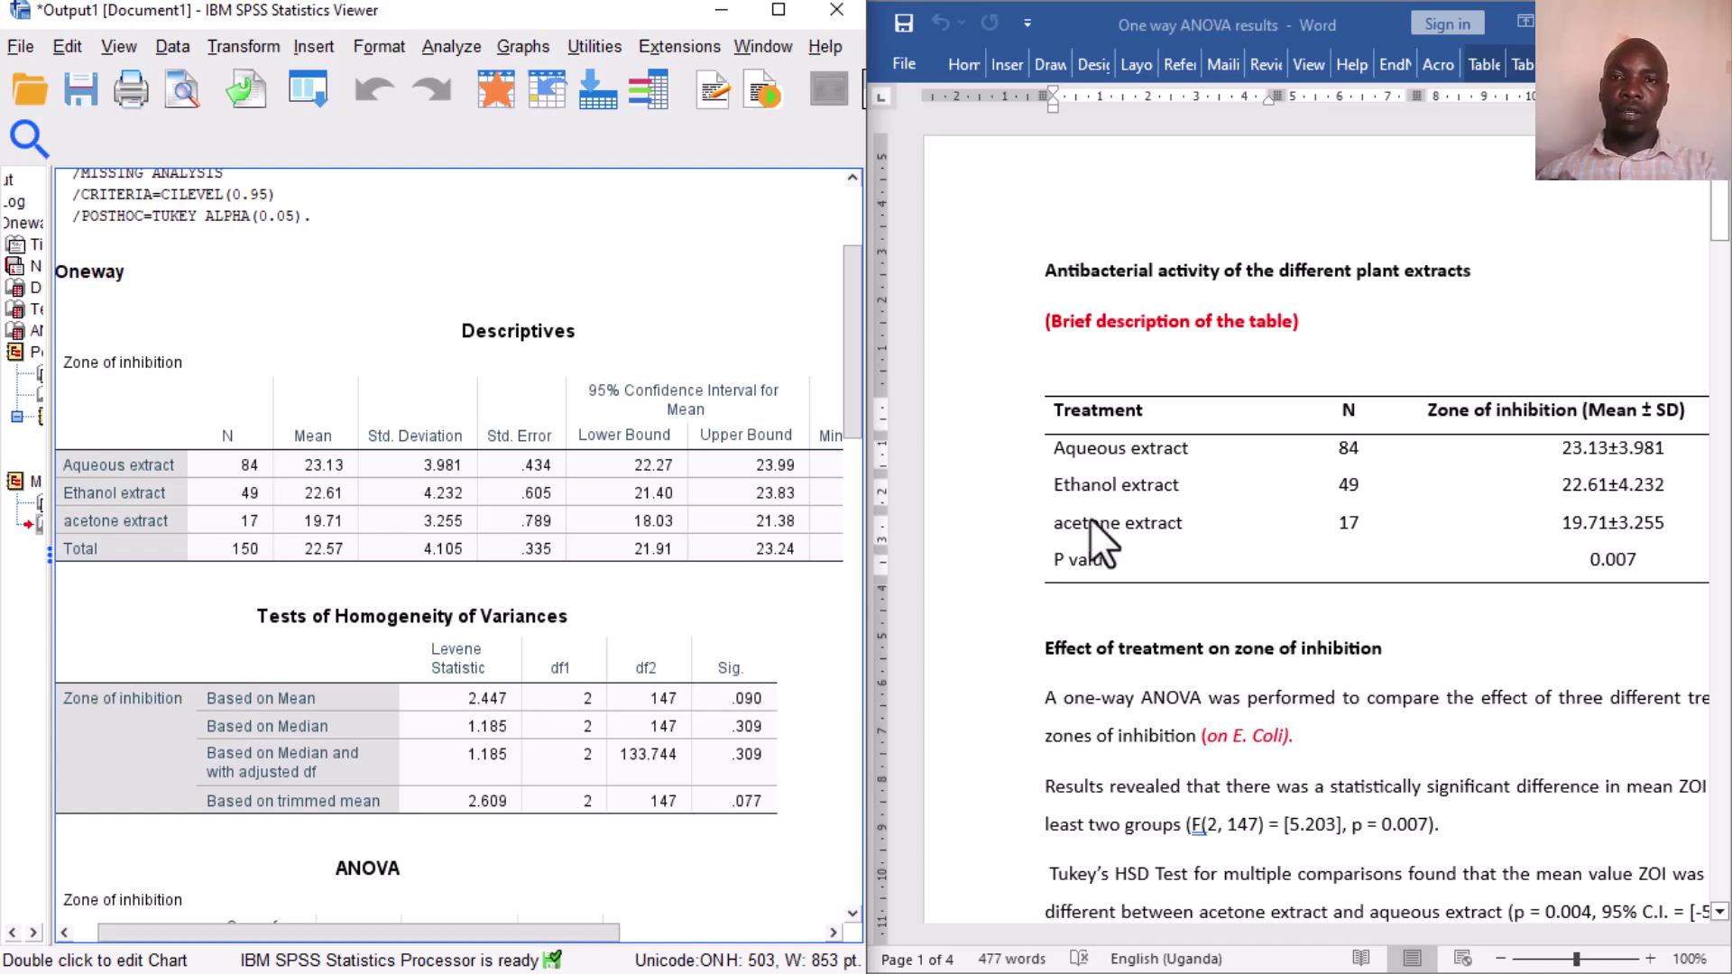
scroll(1266, 405, down, 3)
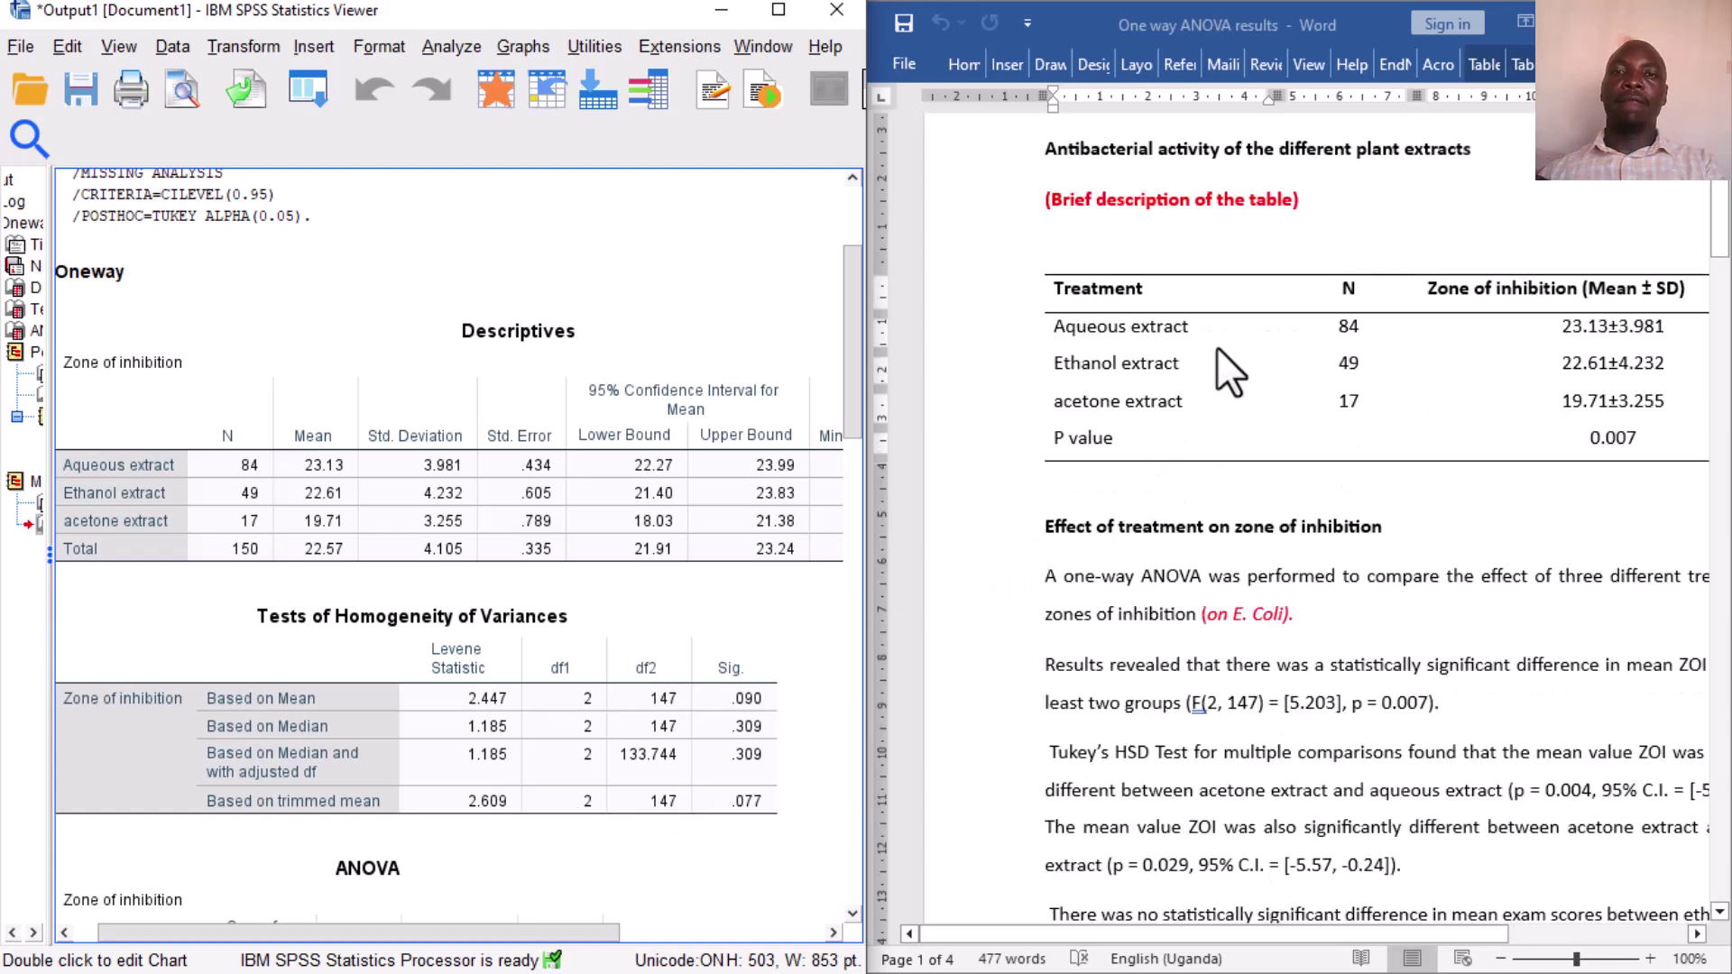
click(1211, 302)
click(347, 500)
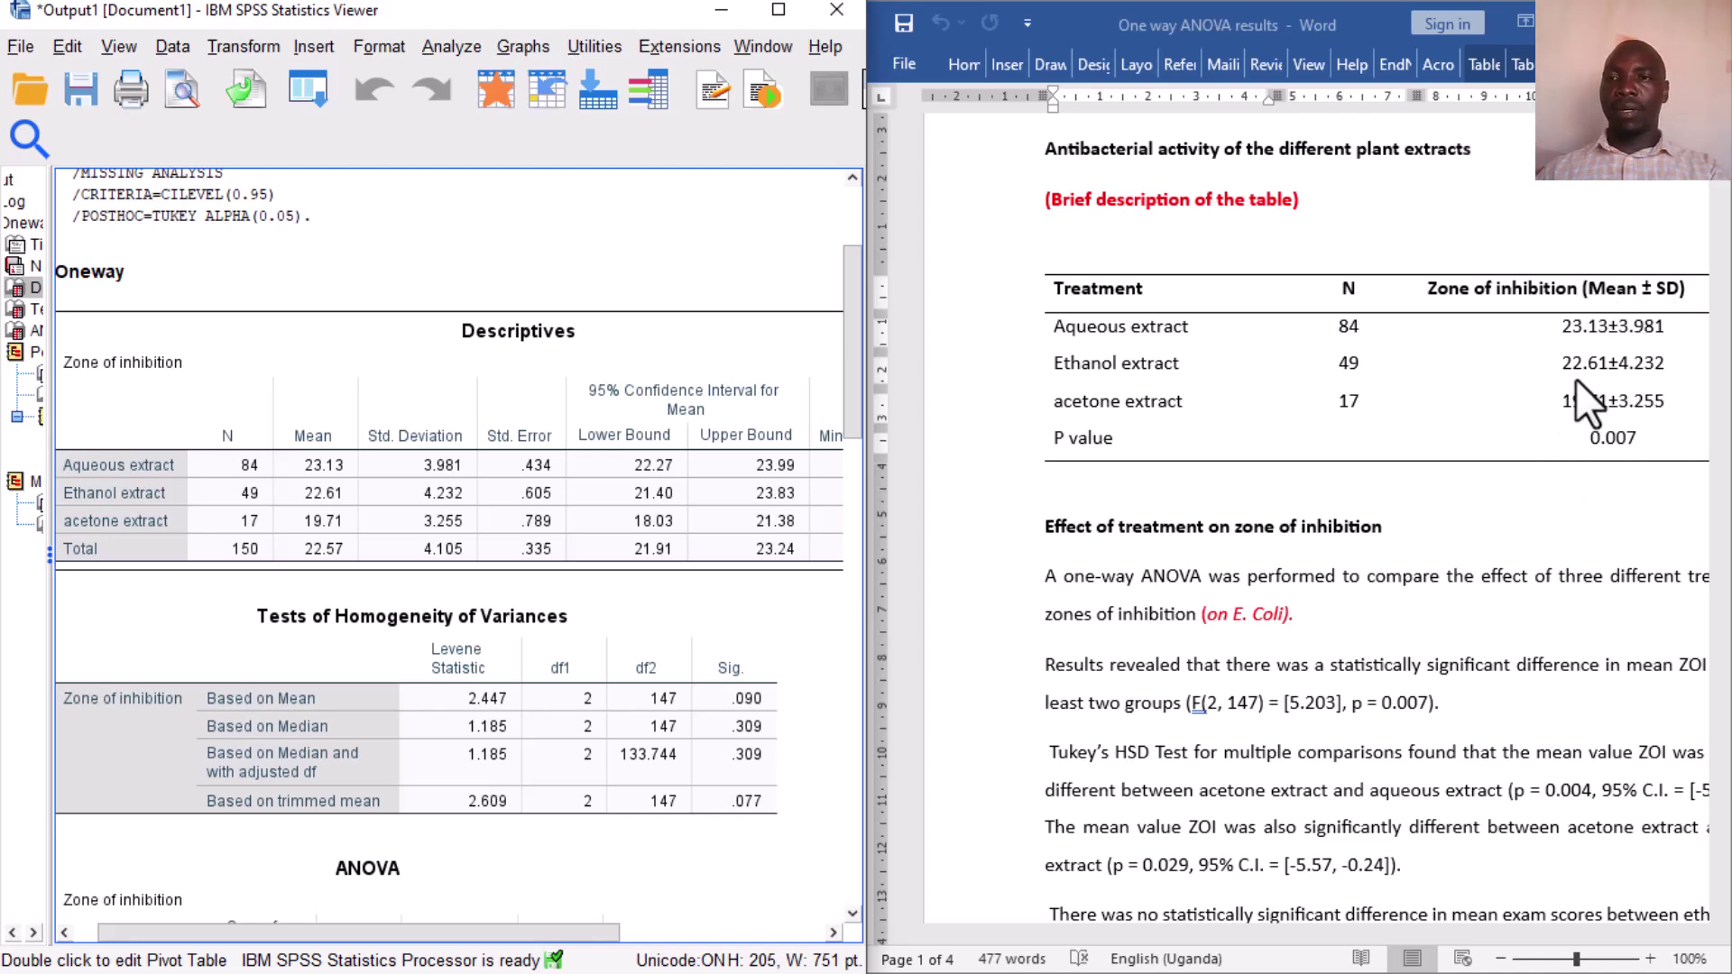
drag(1436, 933, 1480, 932)
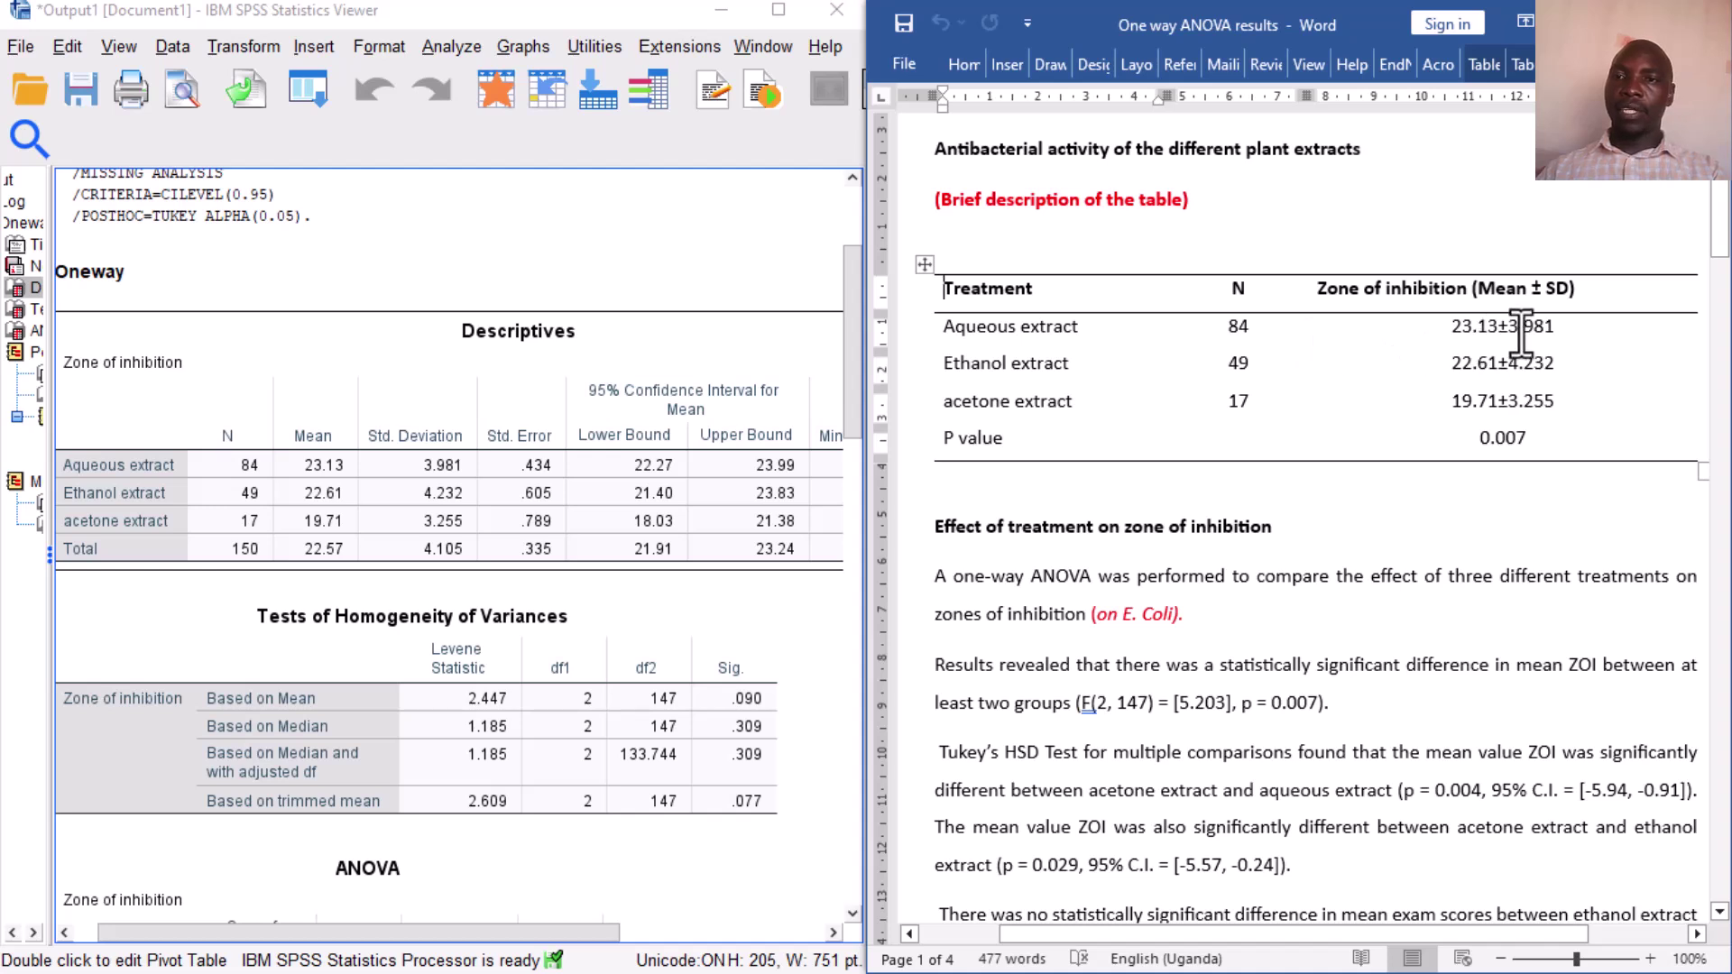
drag(1501, 326, 1575, 331)
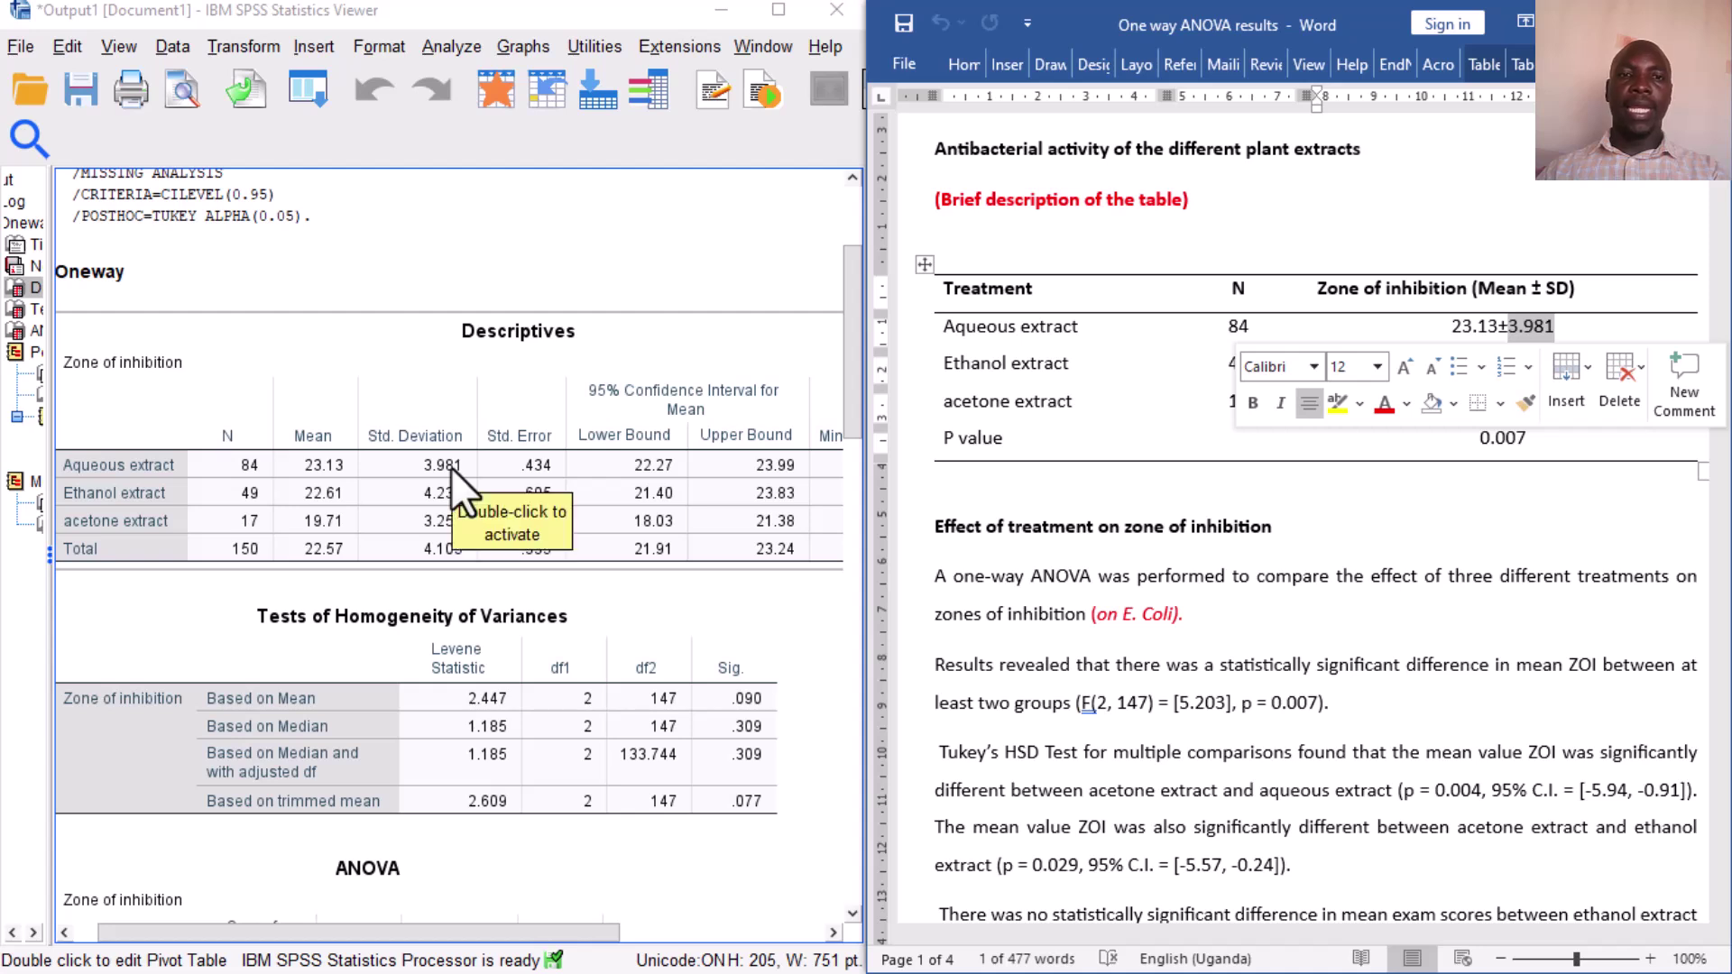
click(1605, 325)
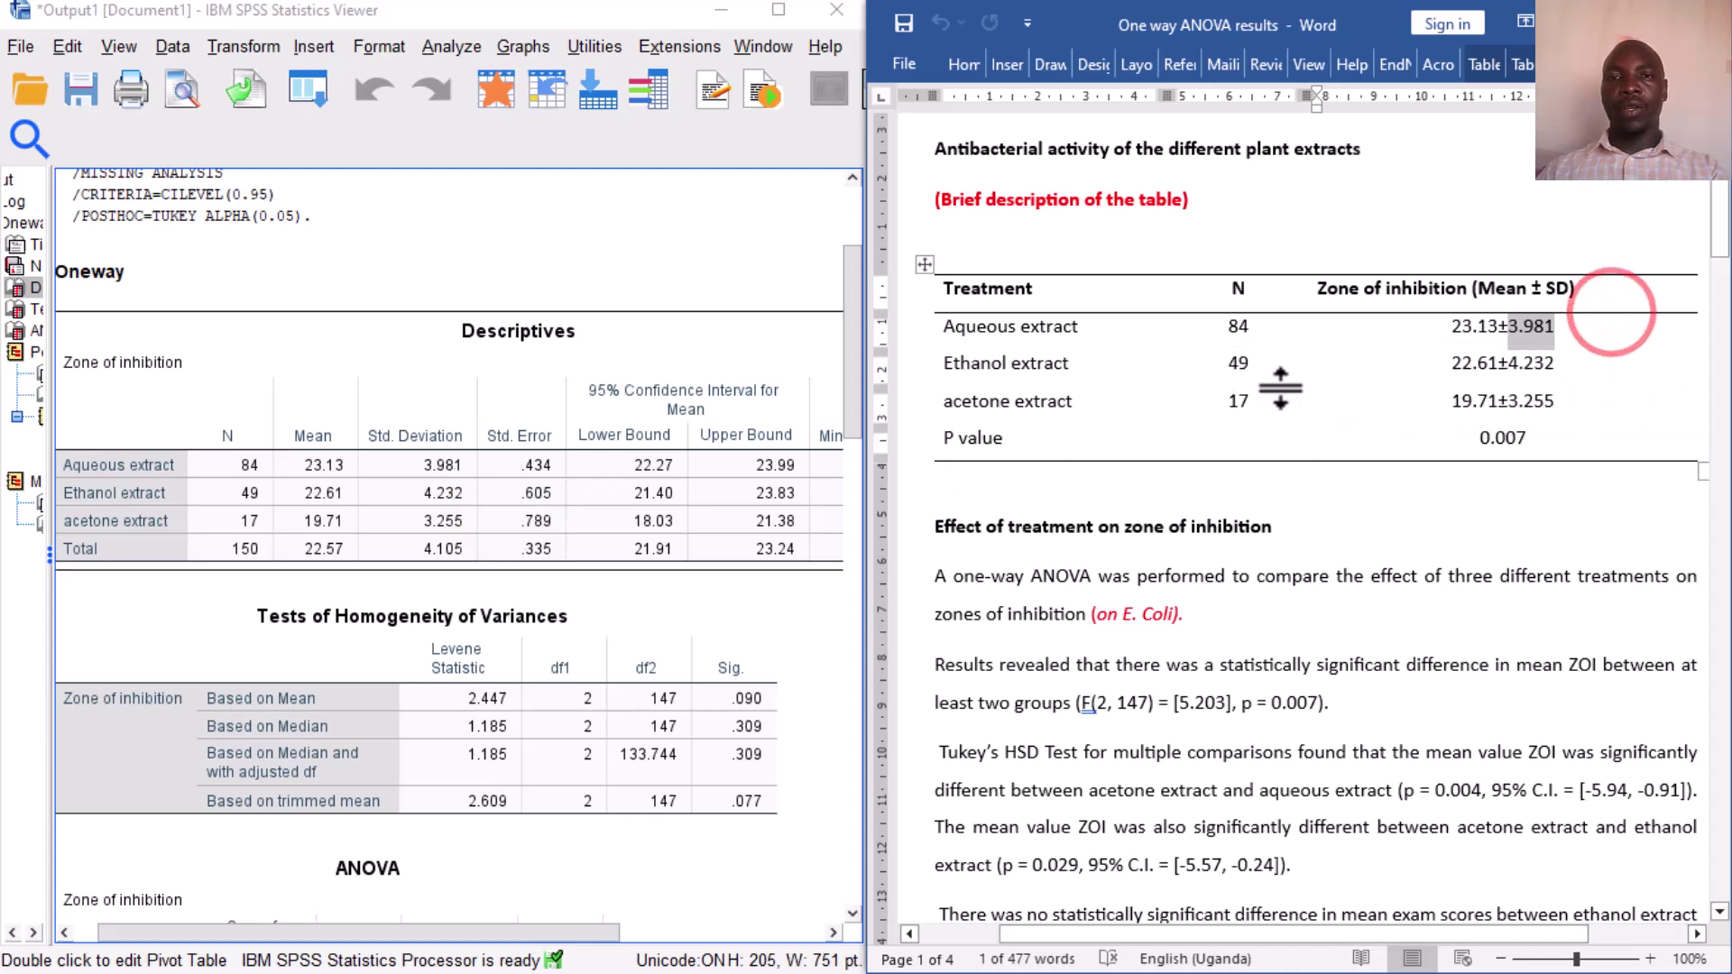
Check the Ethanol extract mean and standard deviation in the Word table against the SPSS Descriptives output
click(994, 364)
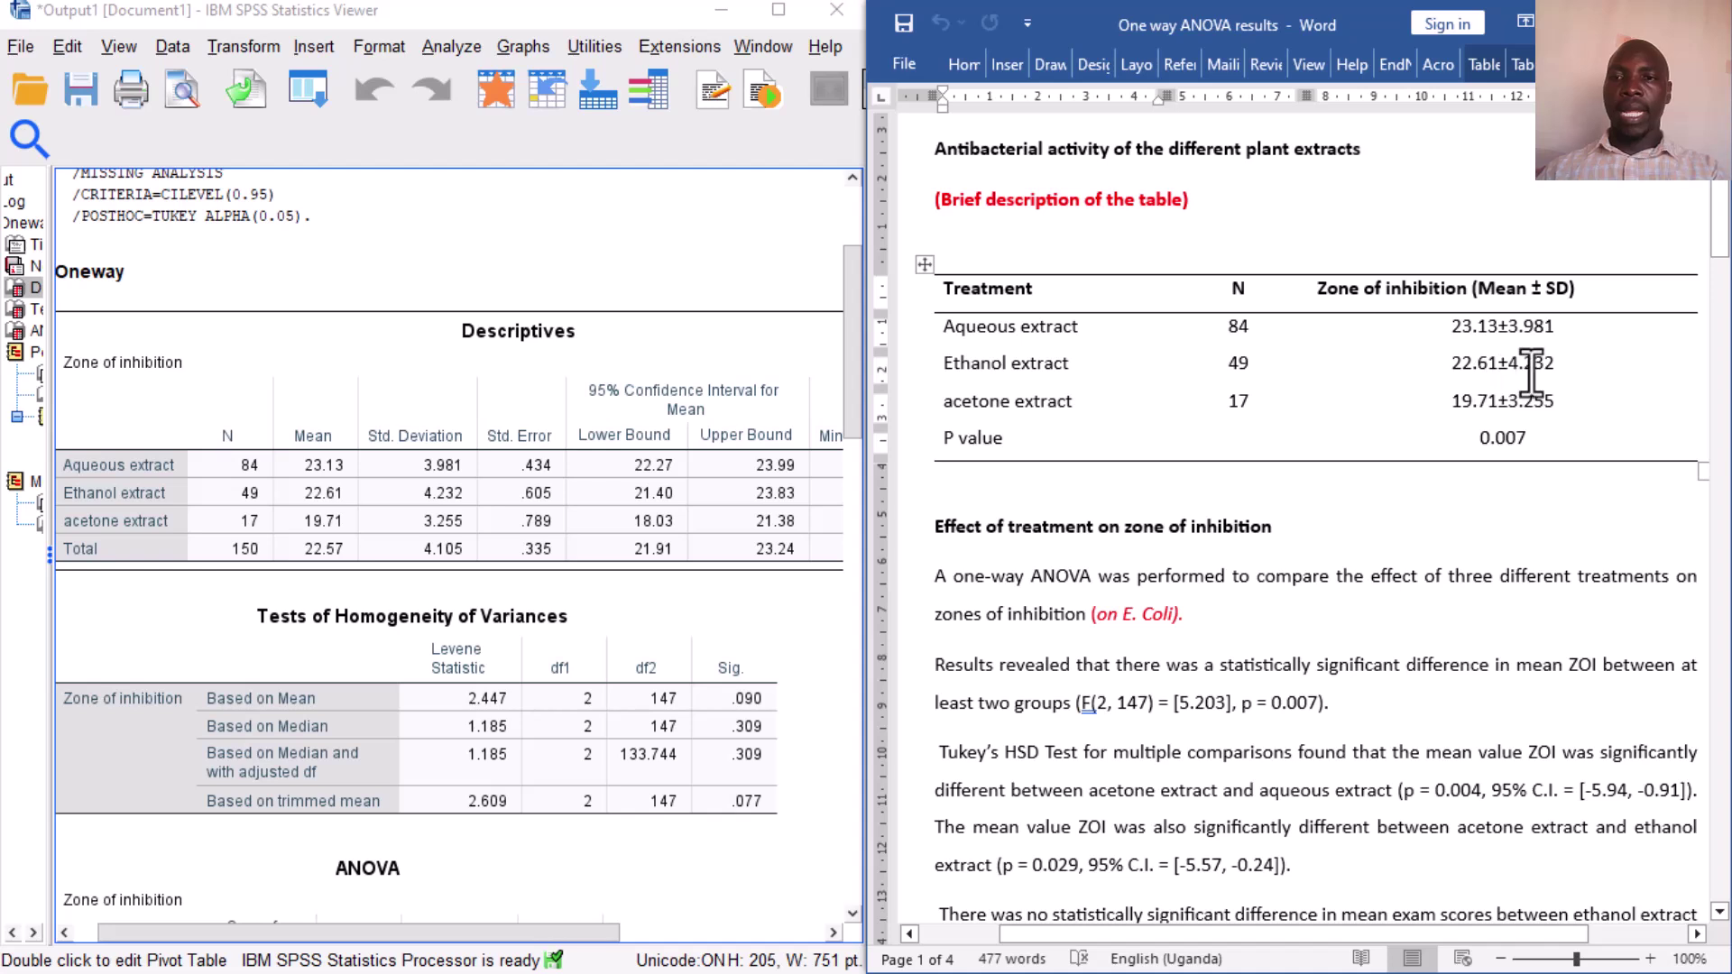
drag(1521, 365, 1553, 365)
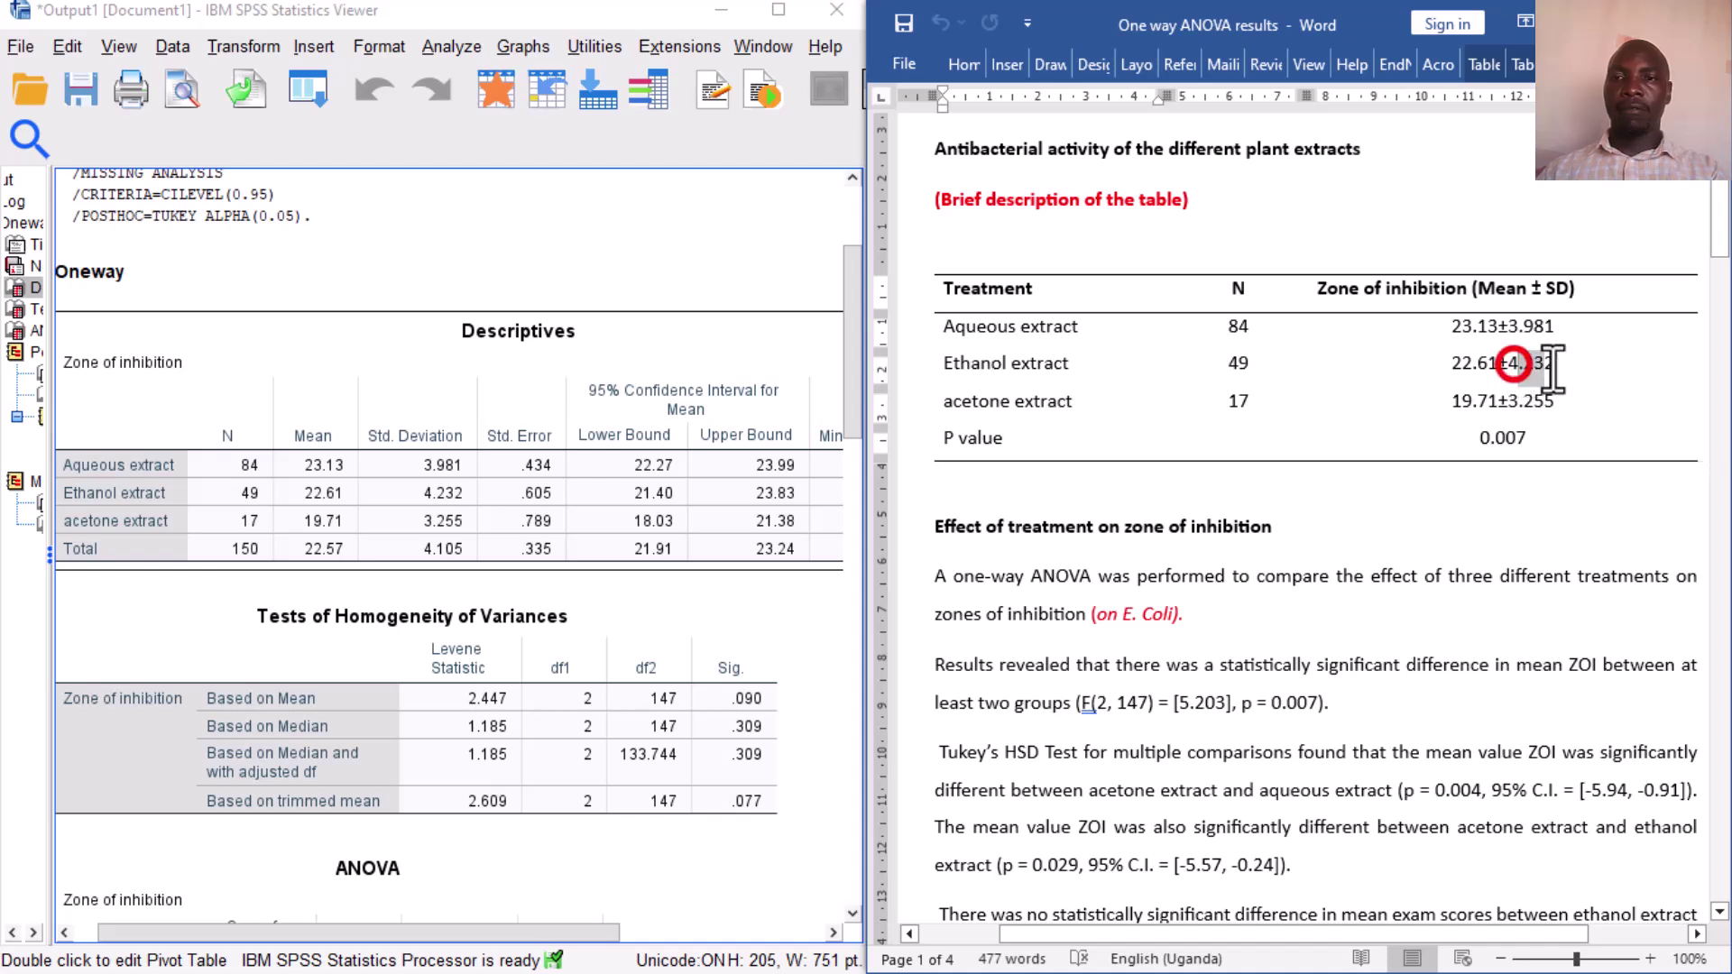
click(464, 492)
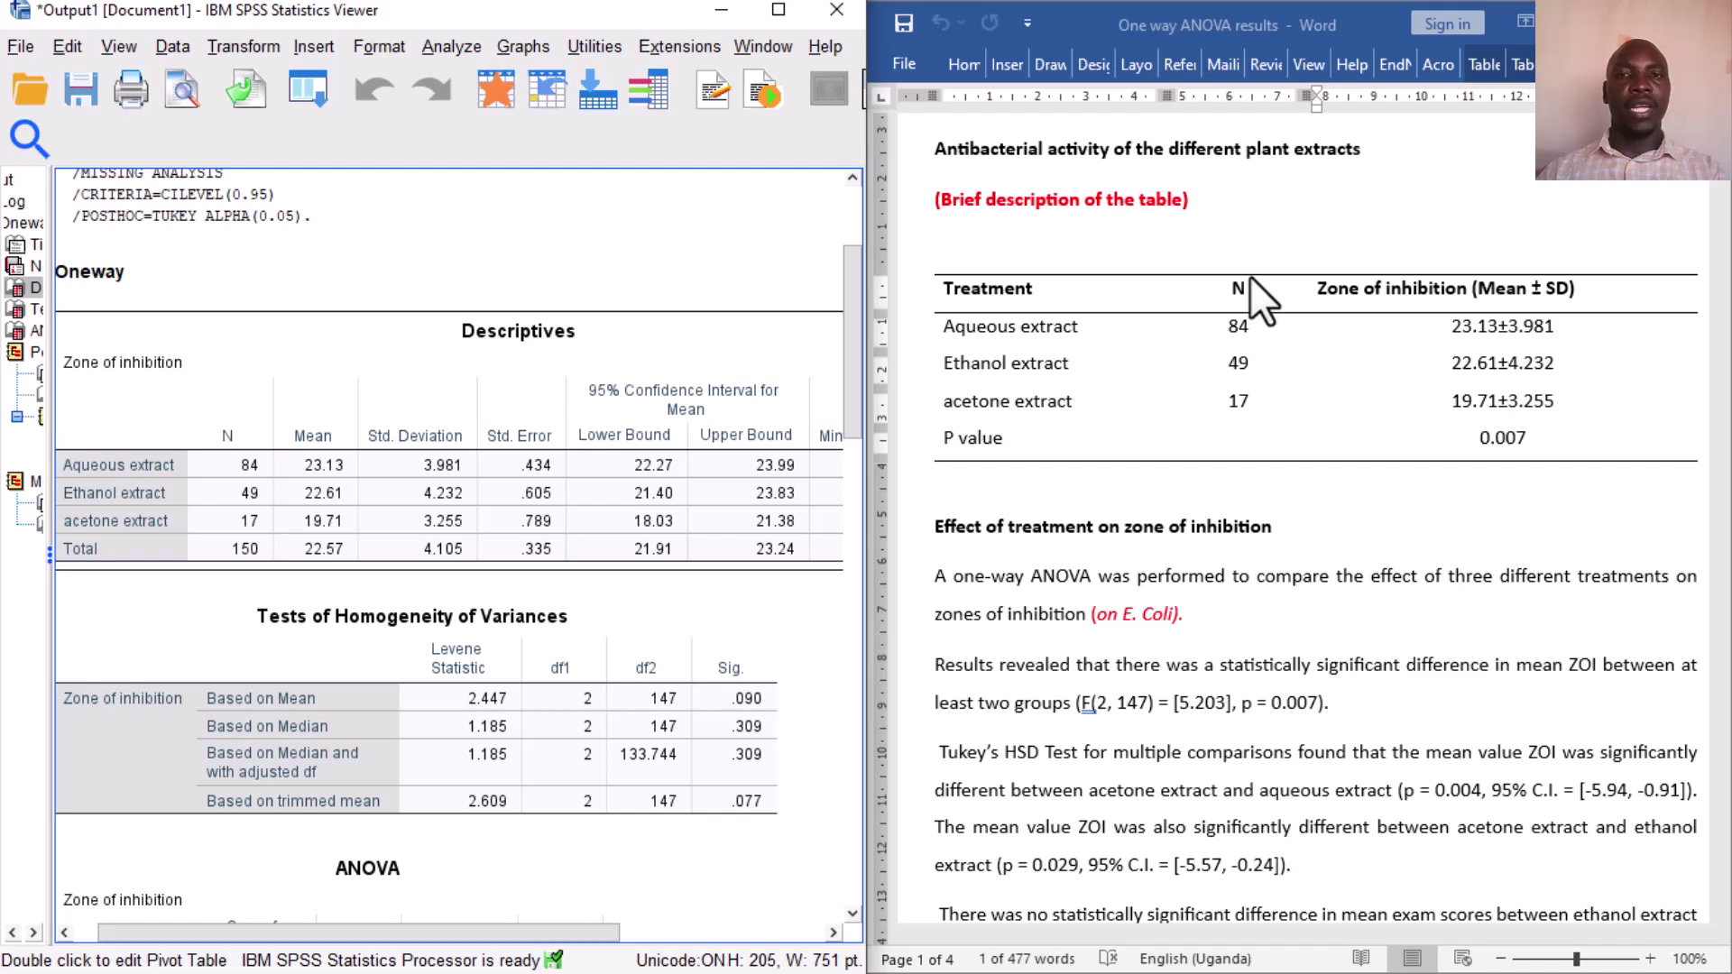
Highlight the red "(Brief description of the table)" placeholder above the results table in Word, and clear the selection
click(1215, 206)
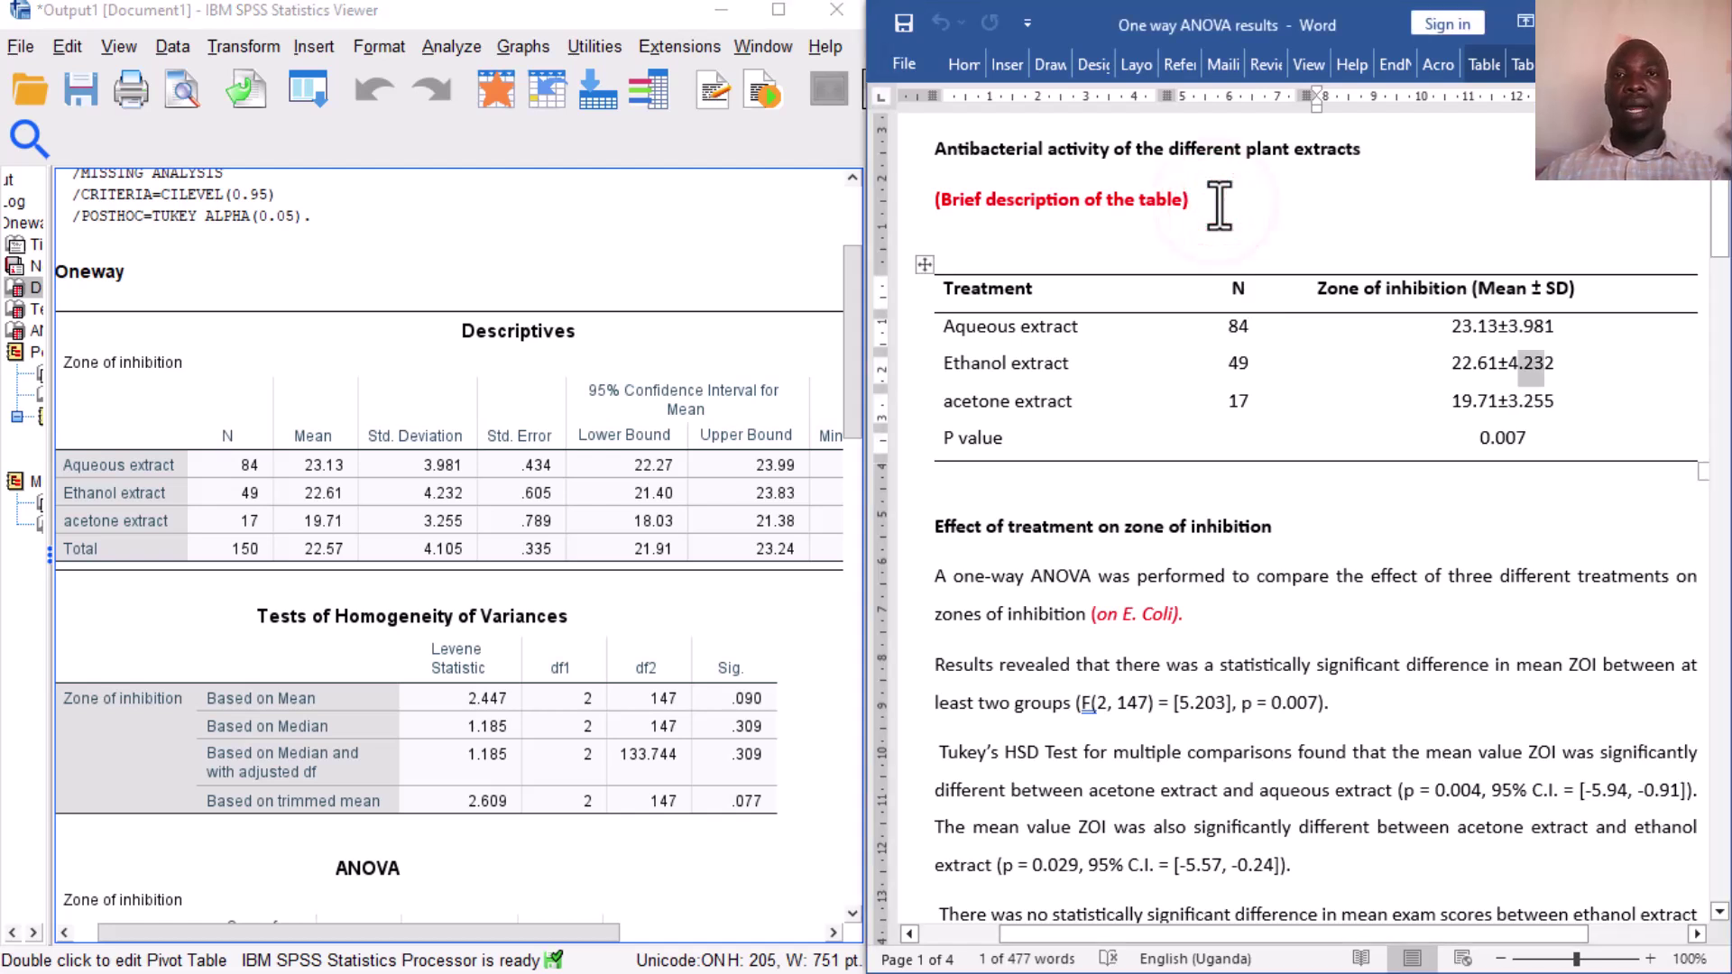
drag(1216, 206, 939, 198)
click(1274, 209)
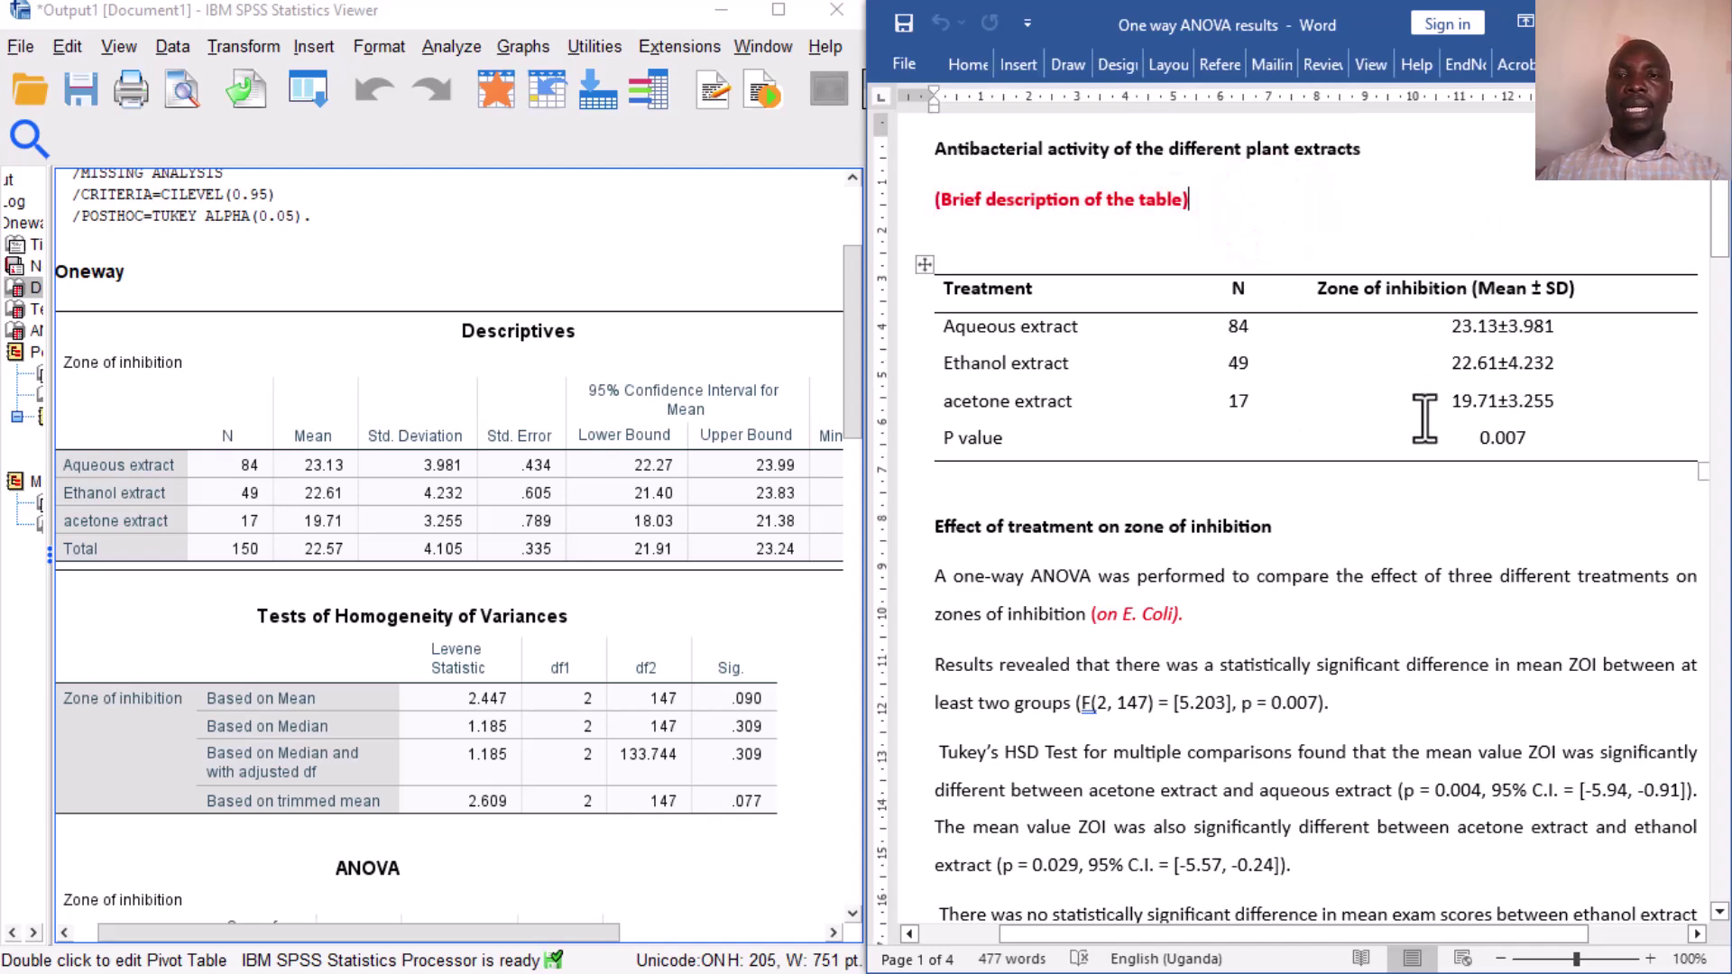
Review the Word results table and the opening statement under "Effect of treatment on zone of inhibition"
scroll(1411, 484, down, 3)
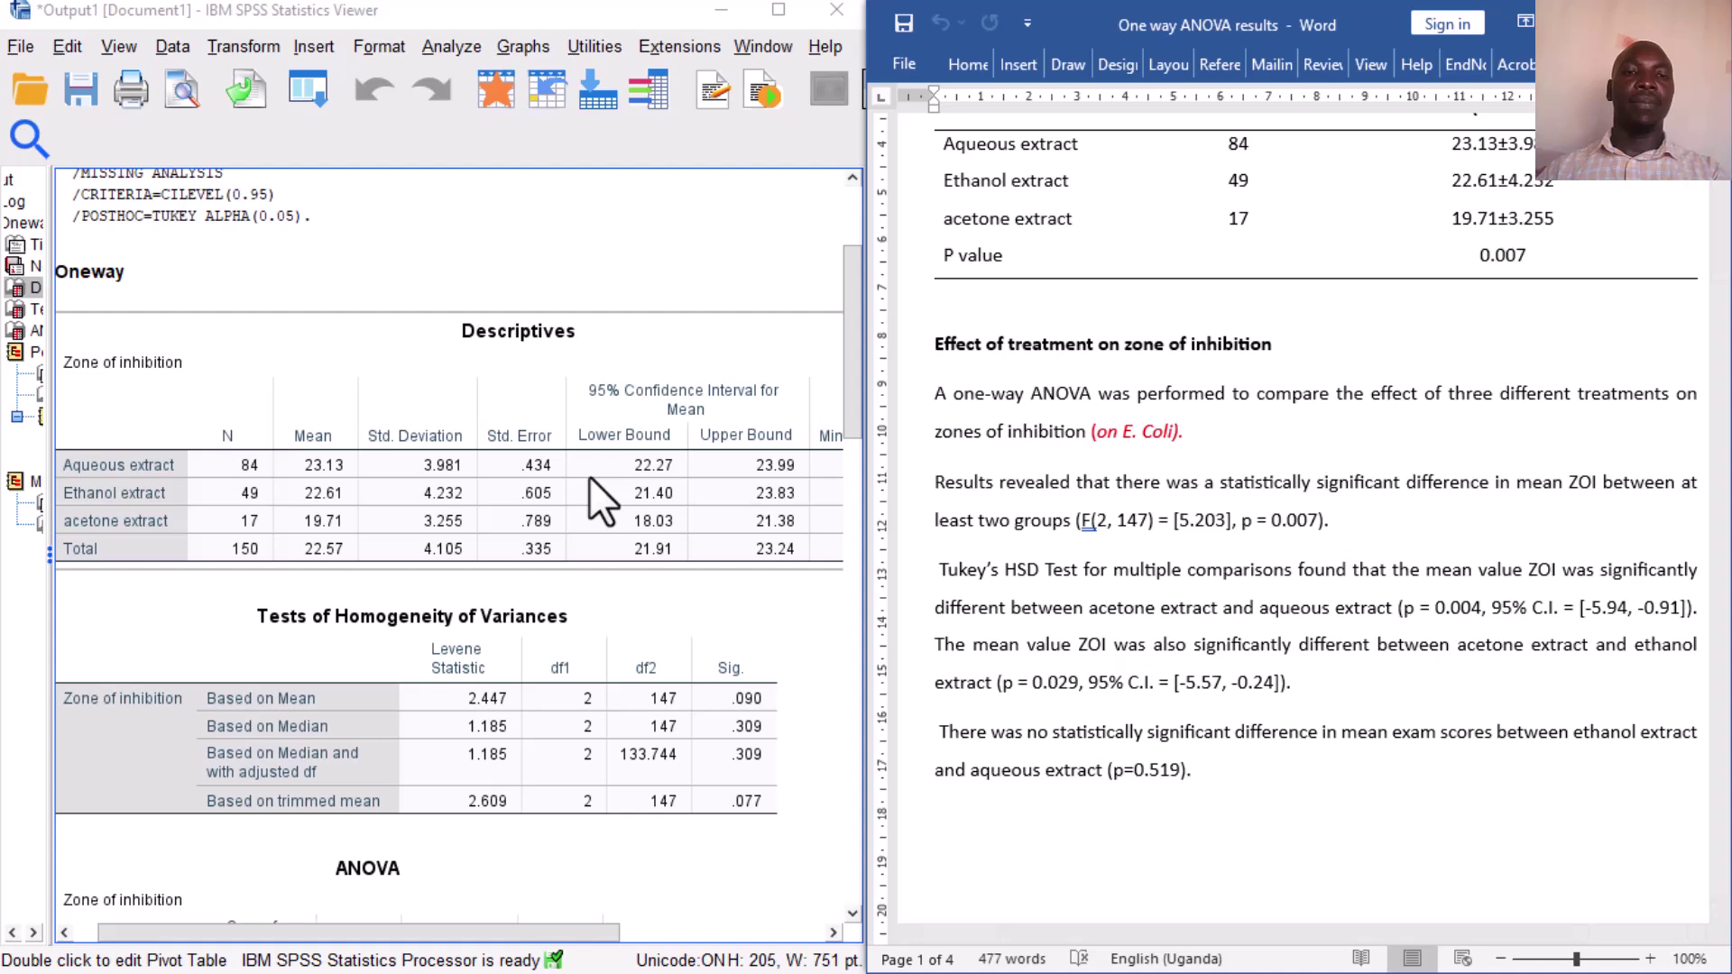
scroll(1002, 379, down, 2)
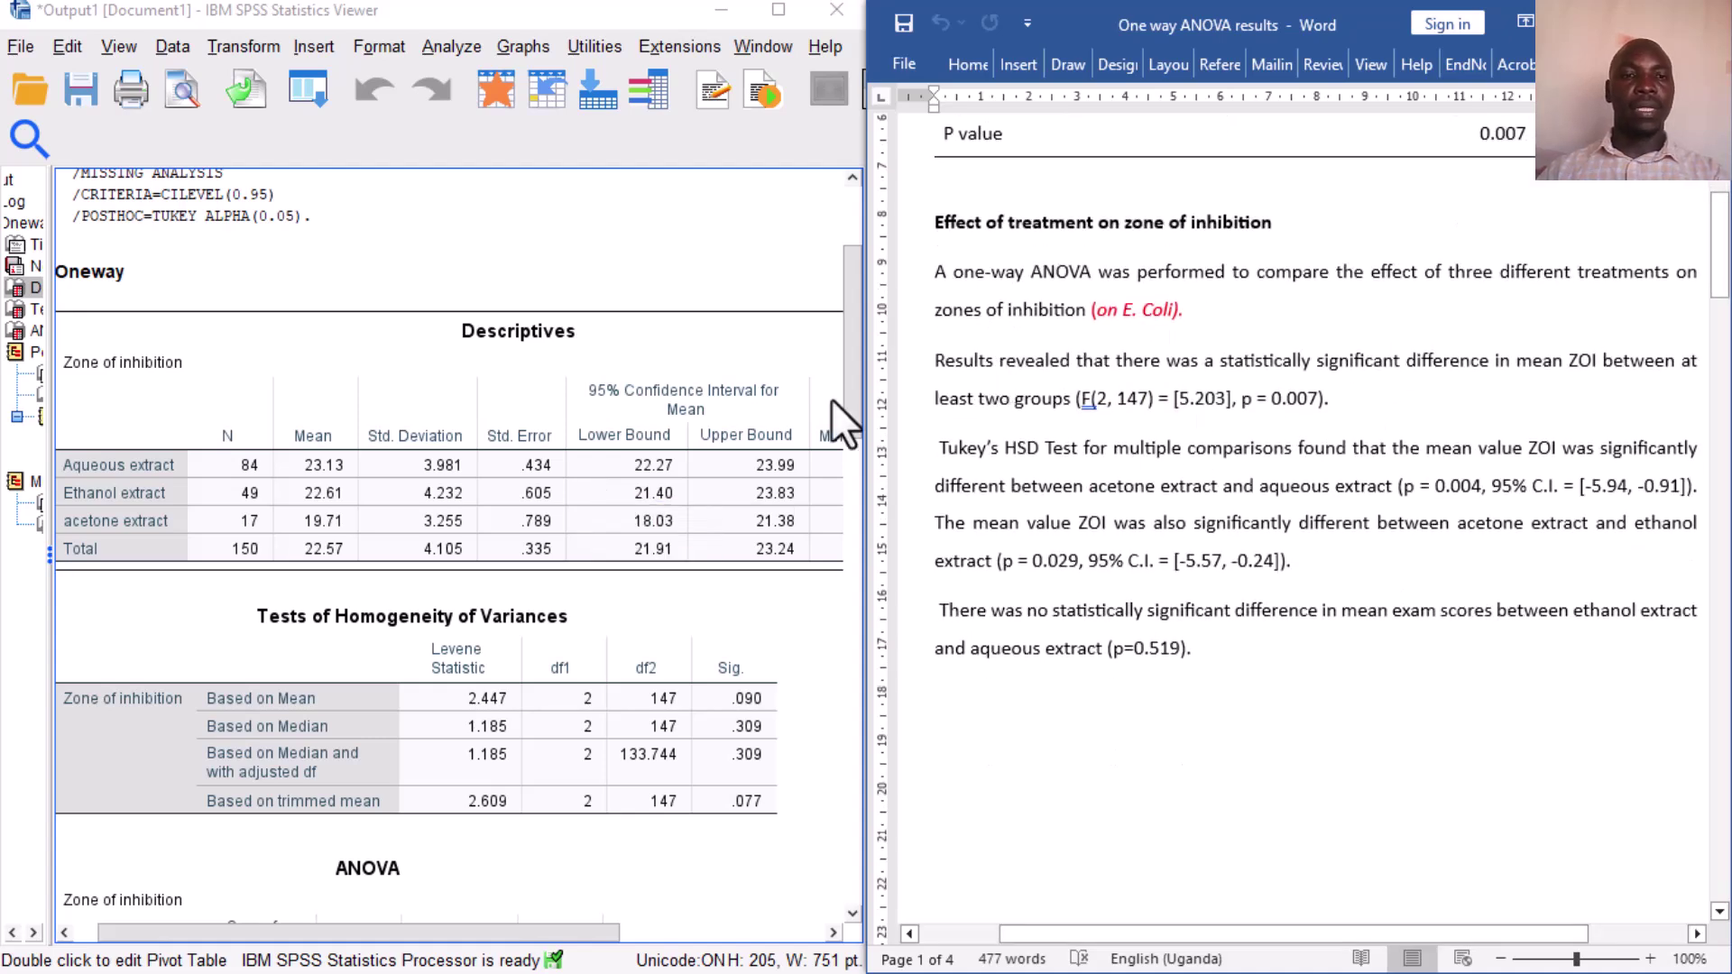
scroll(831, 400, down, 2)
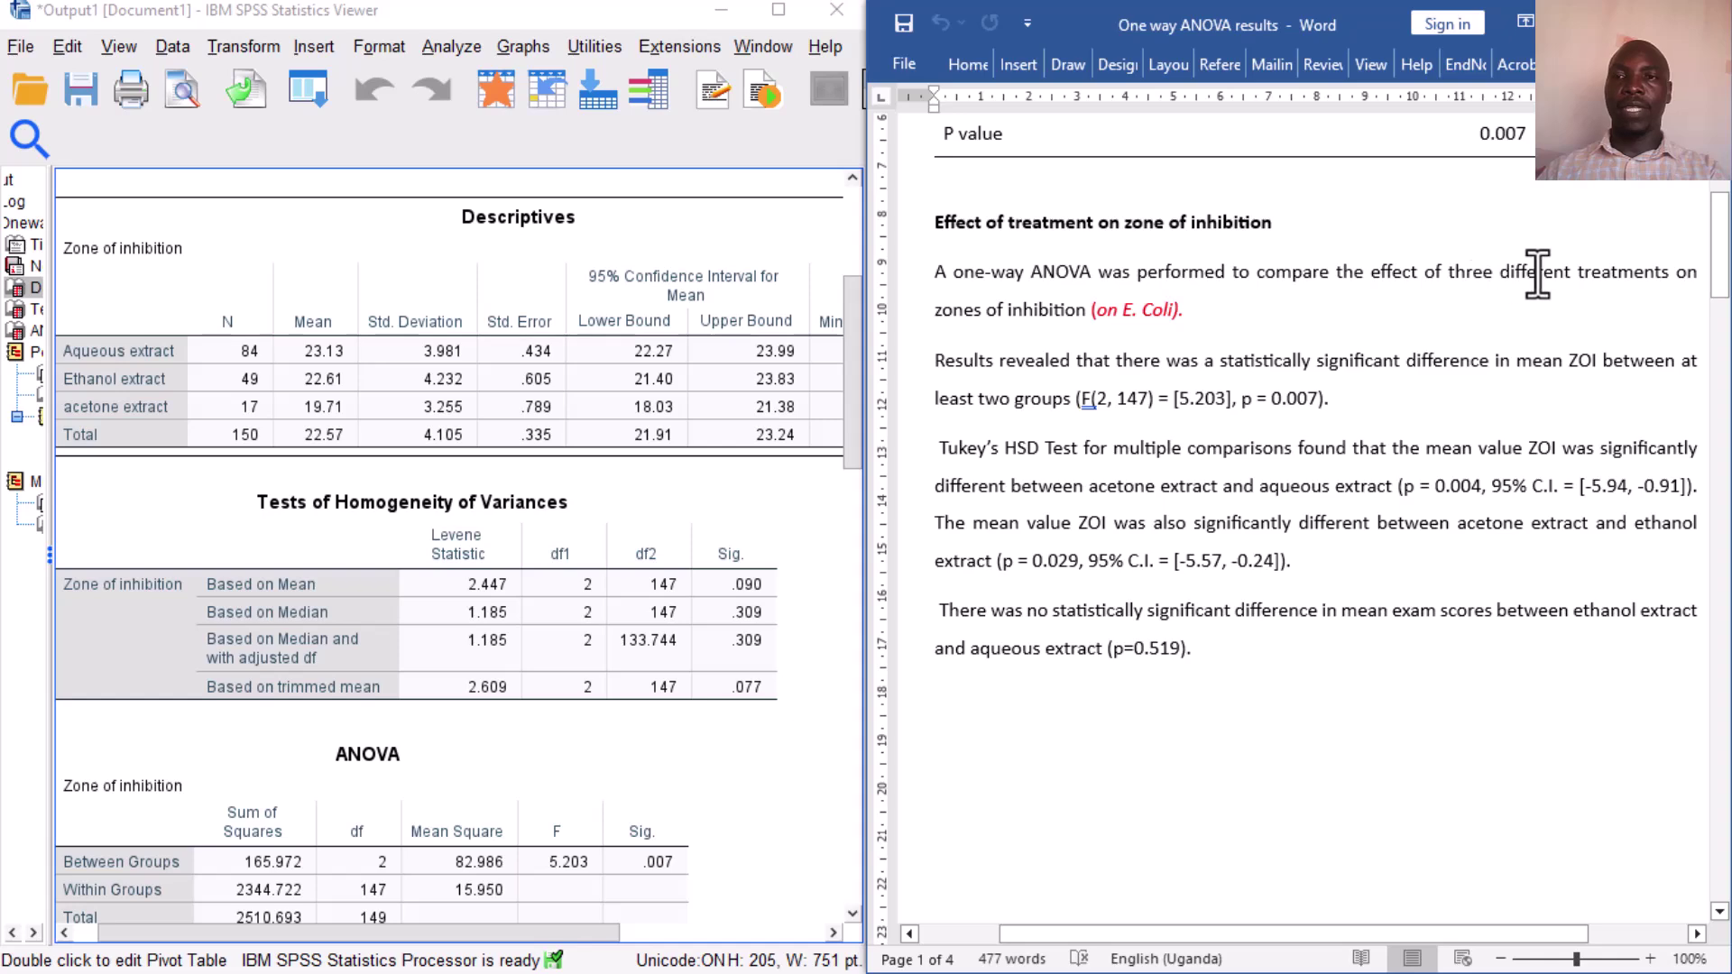
scroll(1215, 325, up, 5)
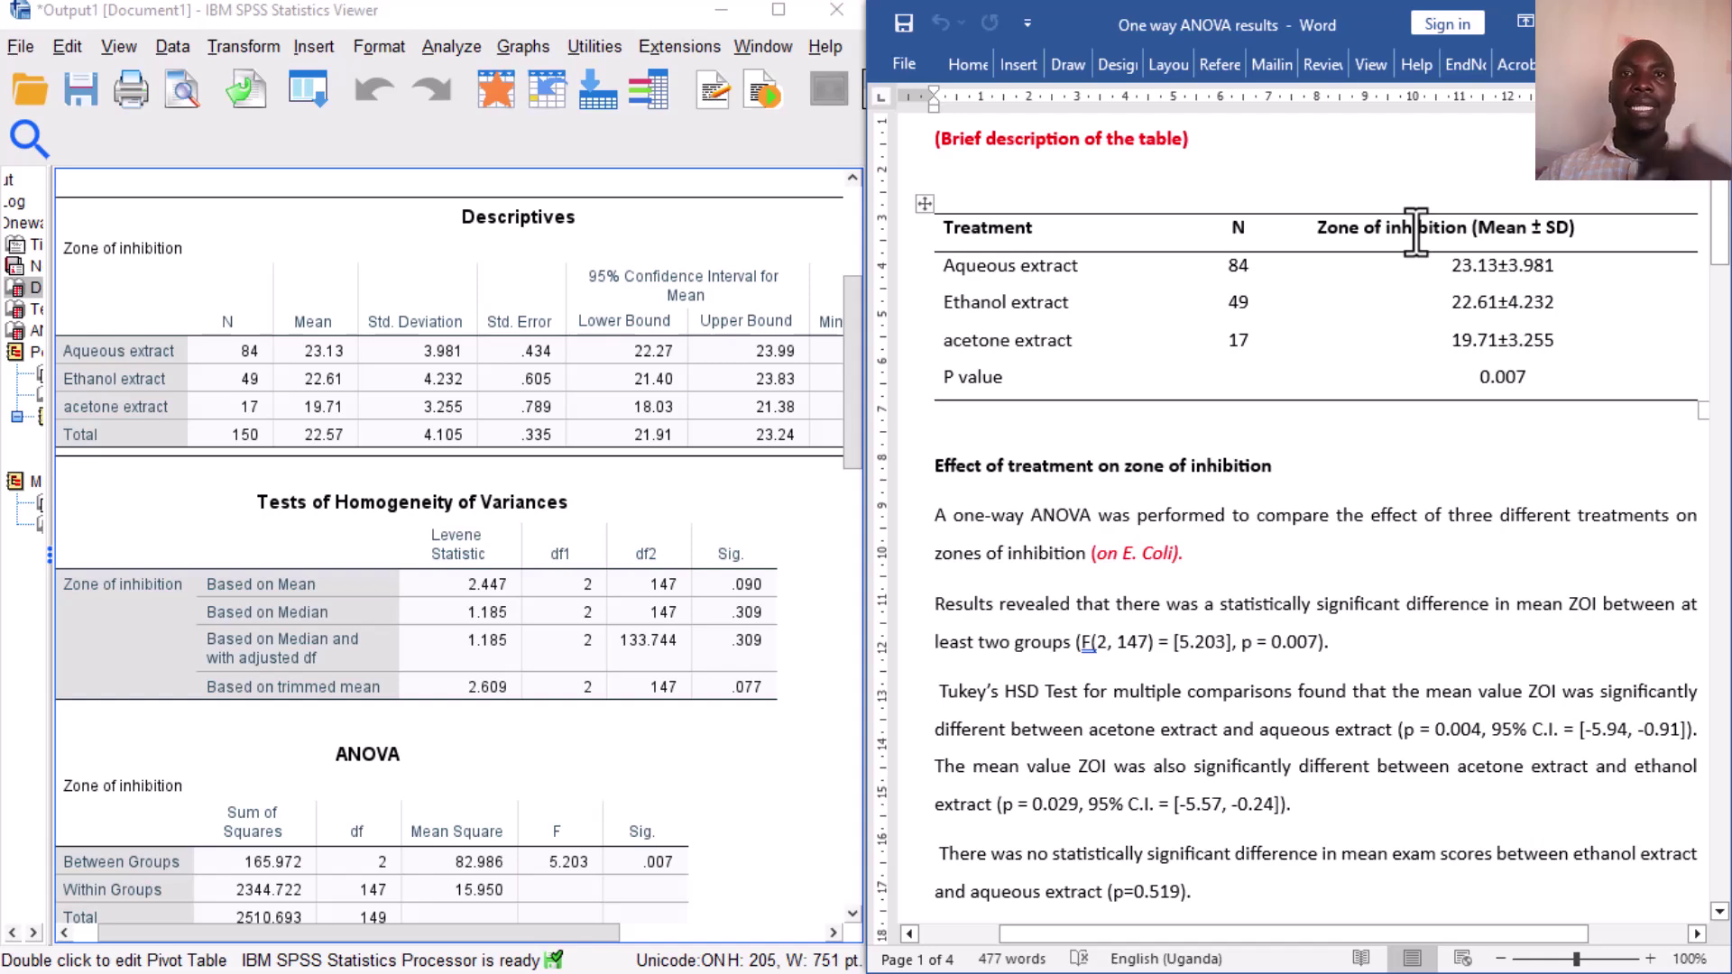
scroll(1417, 237, down, 3)
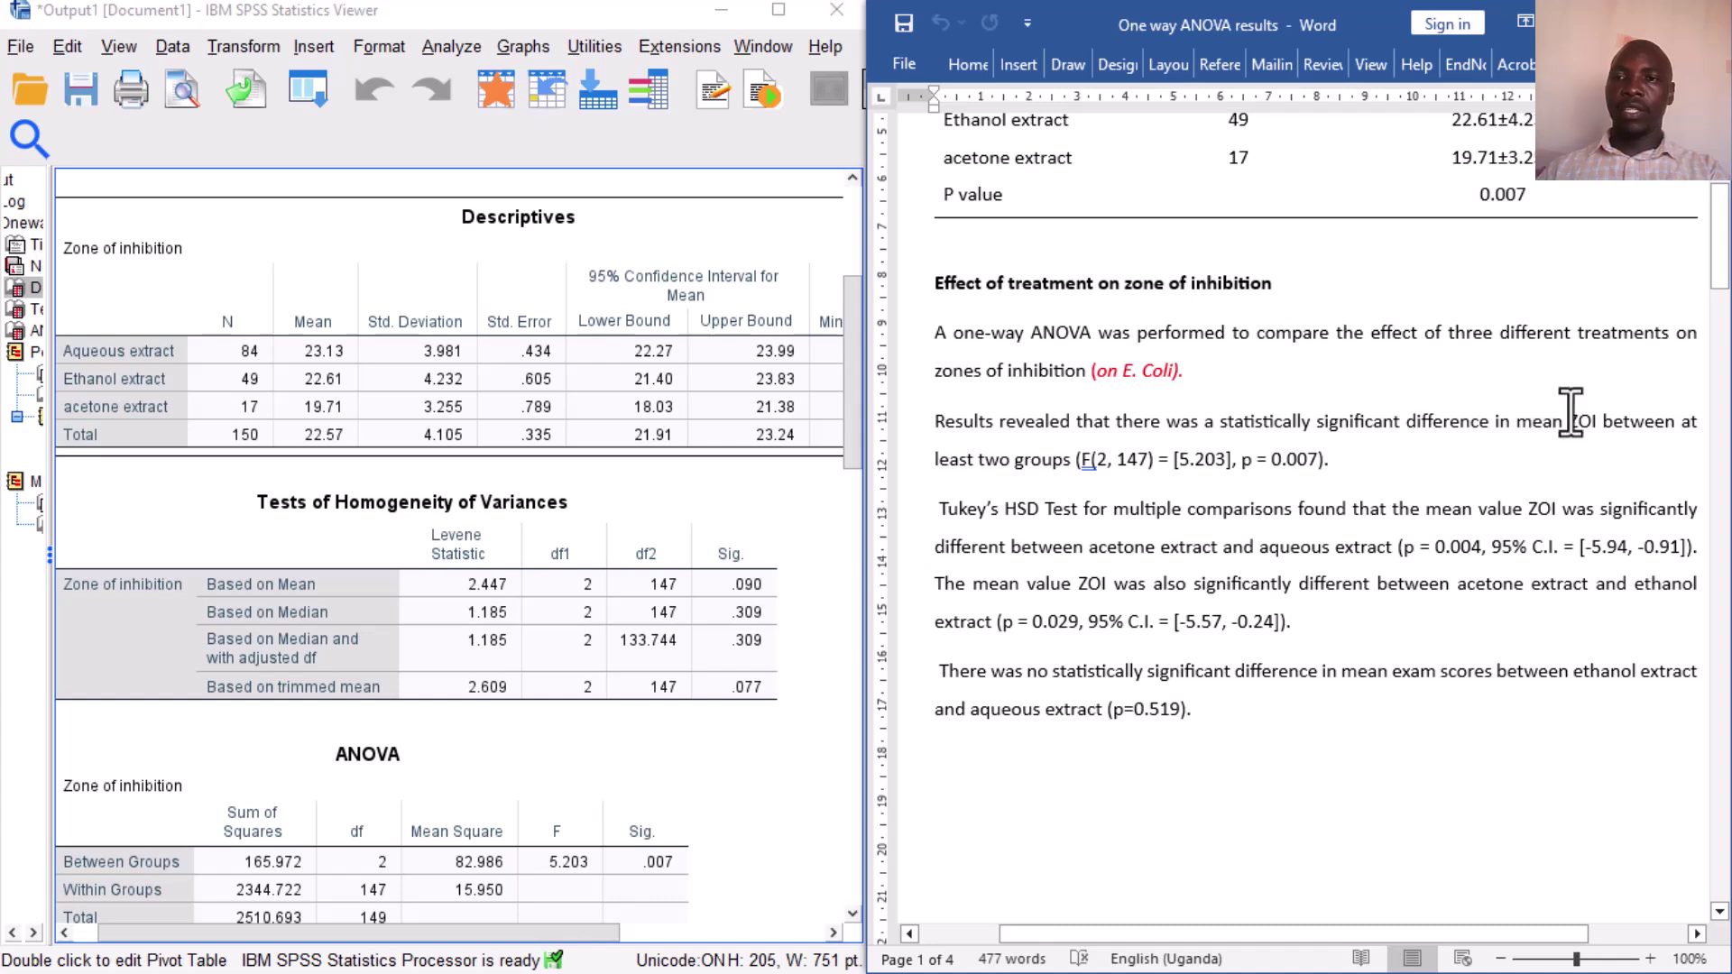
Compare the F statistic and degrees of freedom reported in Word with the SPSS ANOVA table
click(1081, 462)
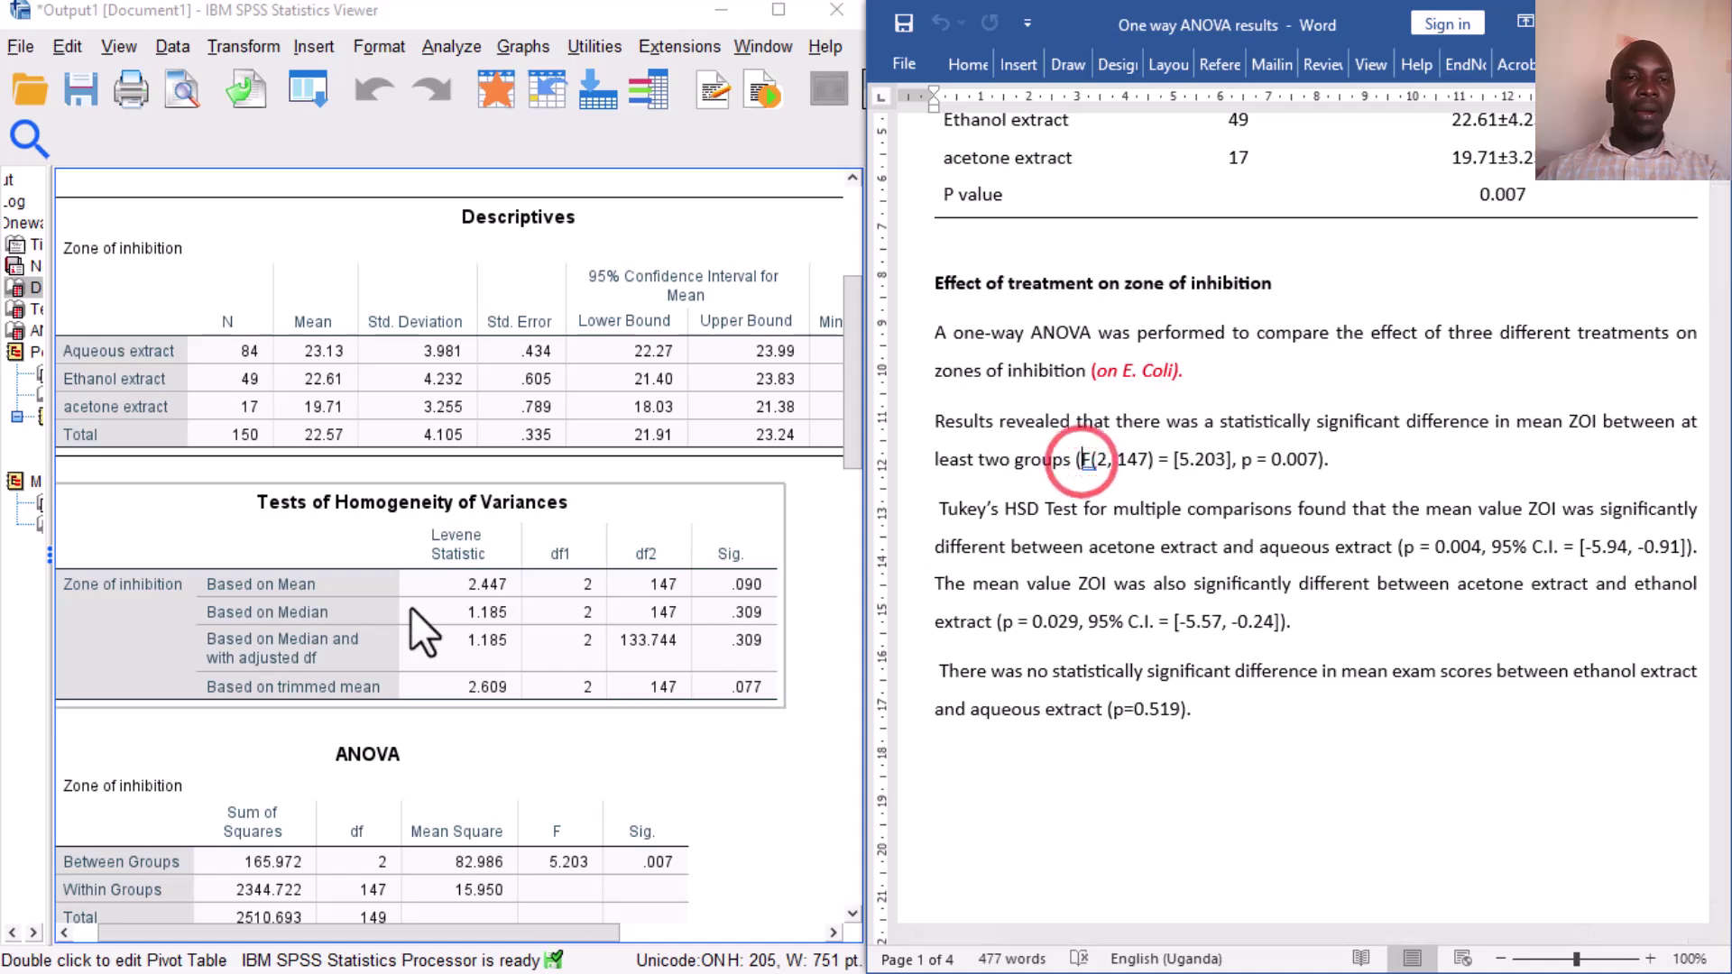
scroll(409, 606, down, 5)
click(335, 519)
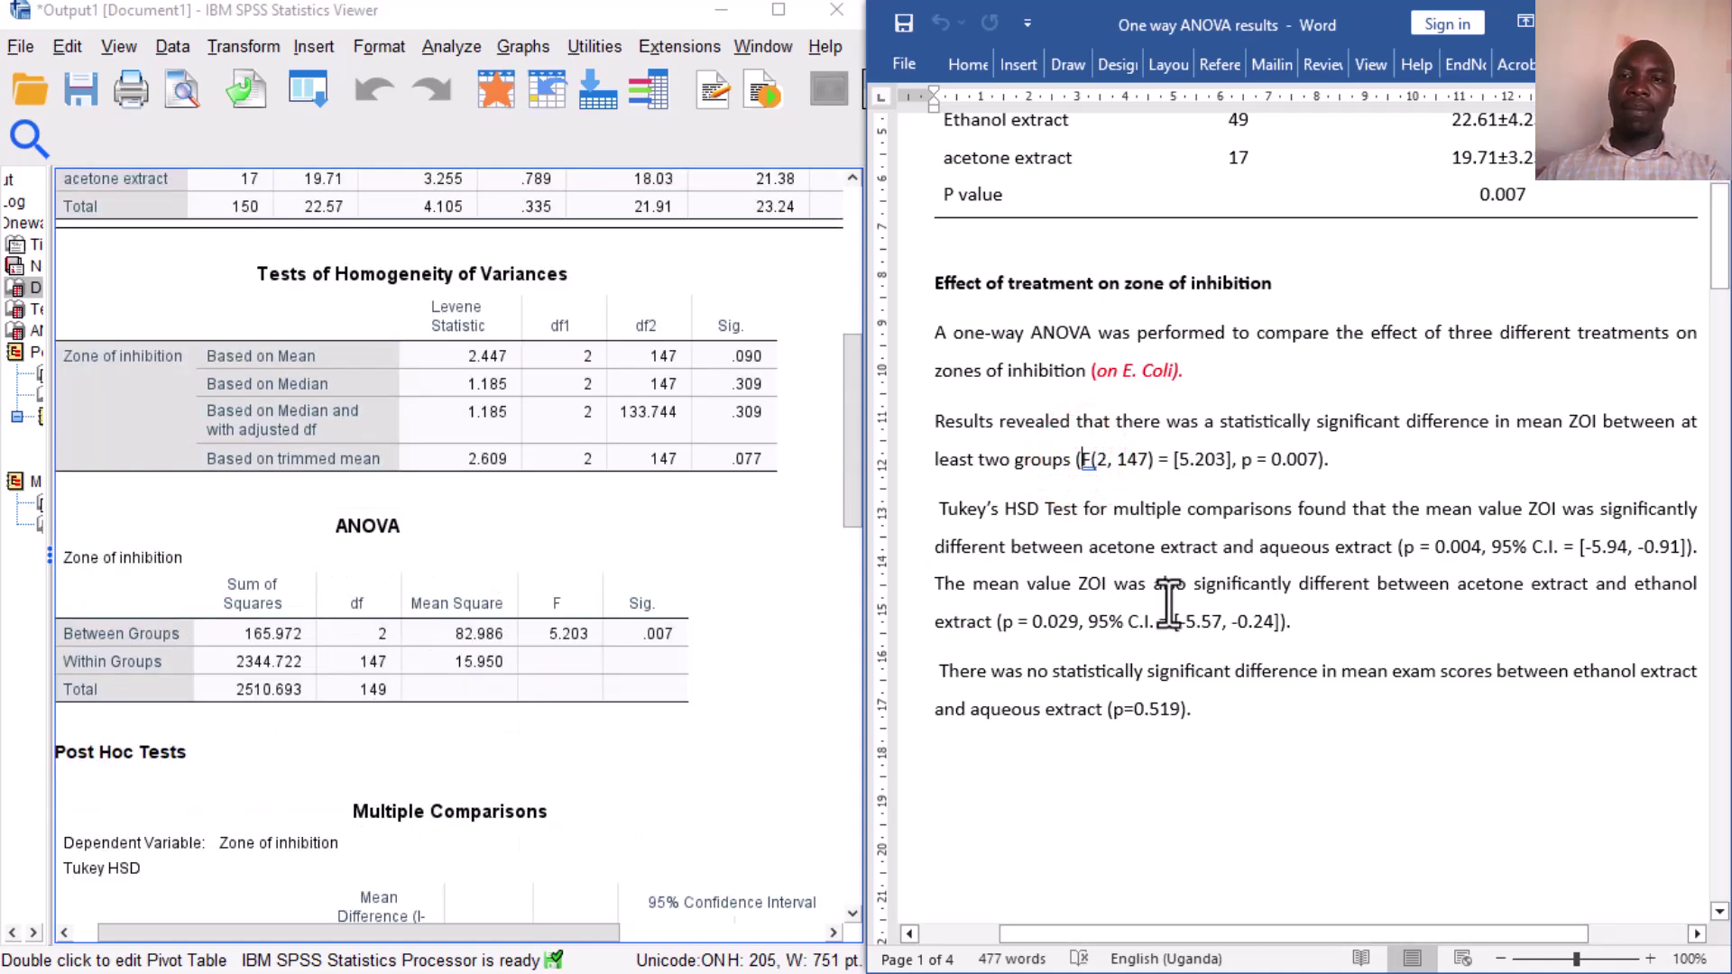
click(1089, 466)
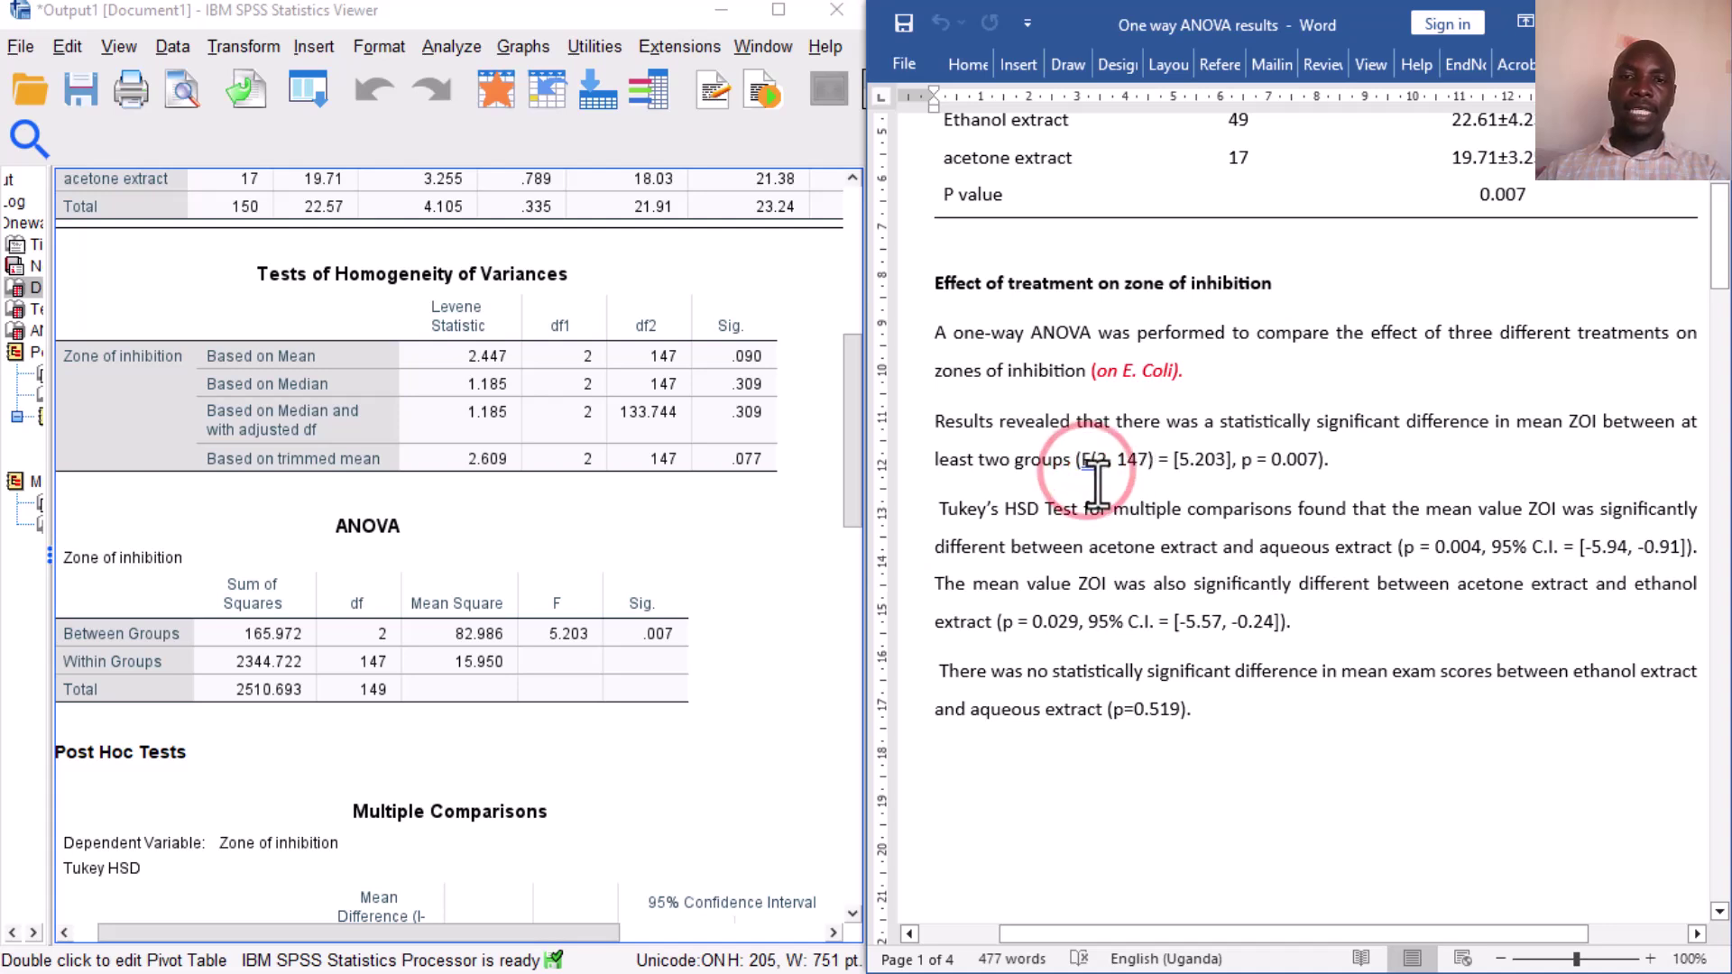
click(517, 608)
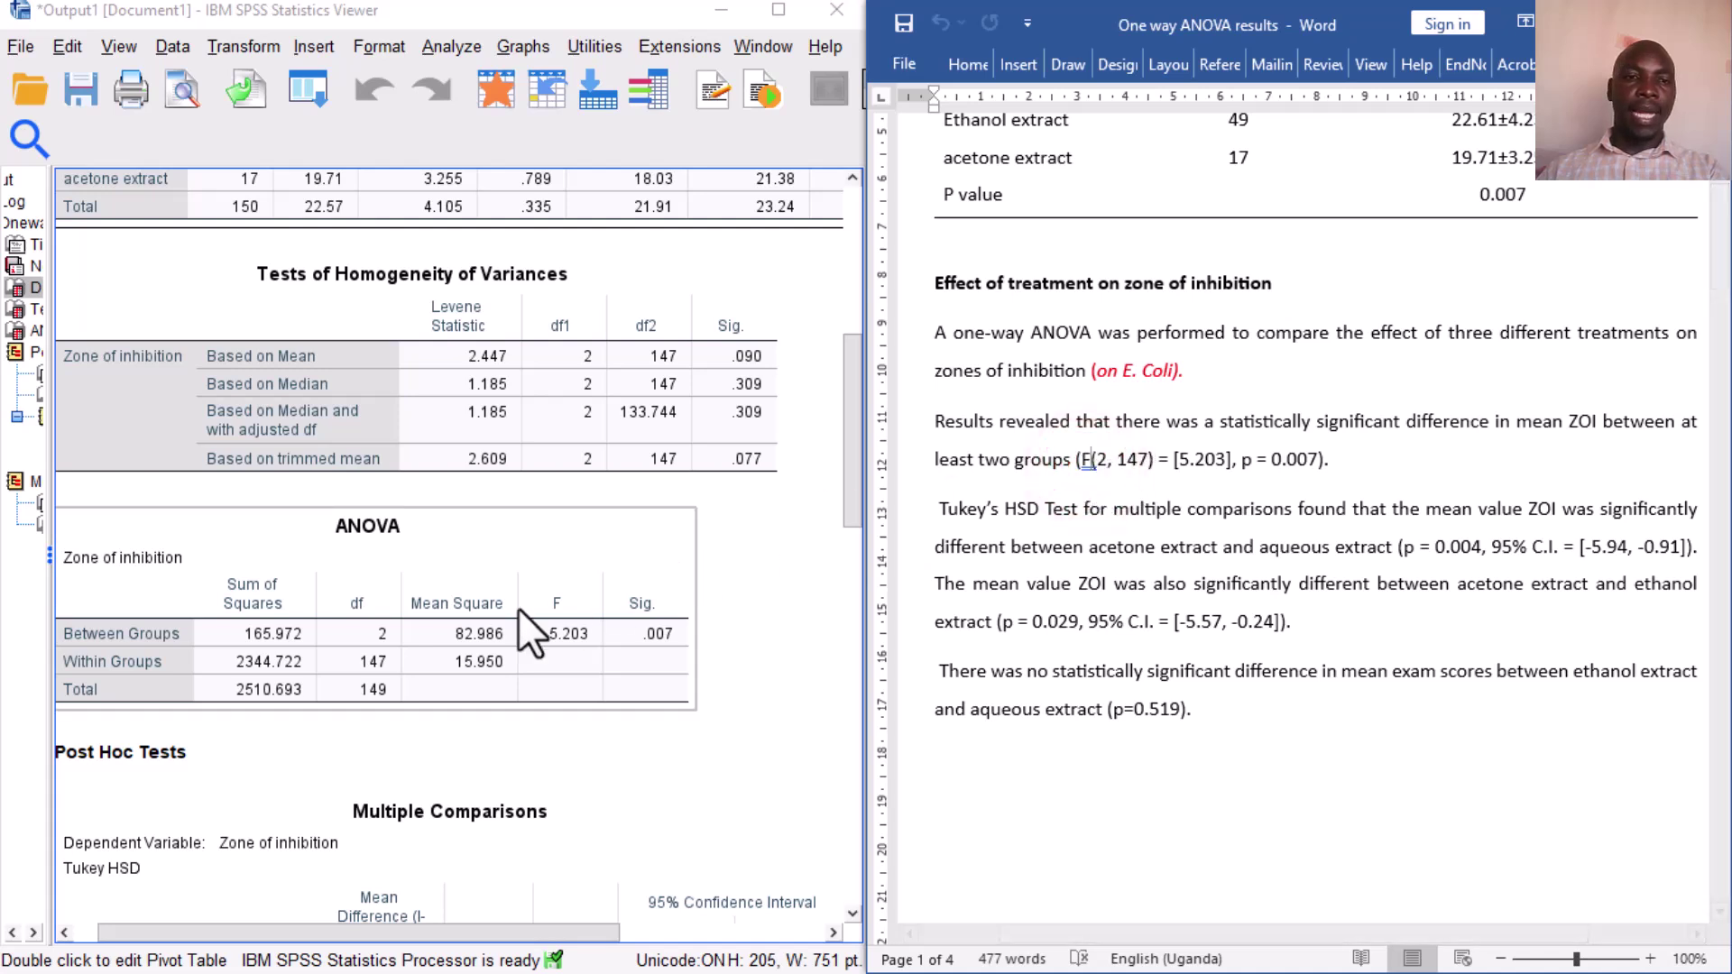
click(364, 667)
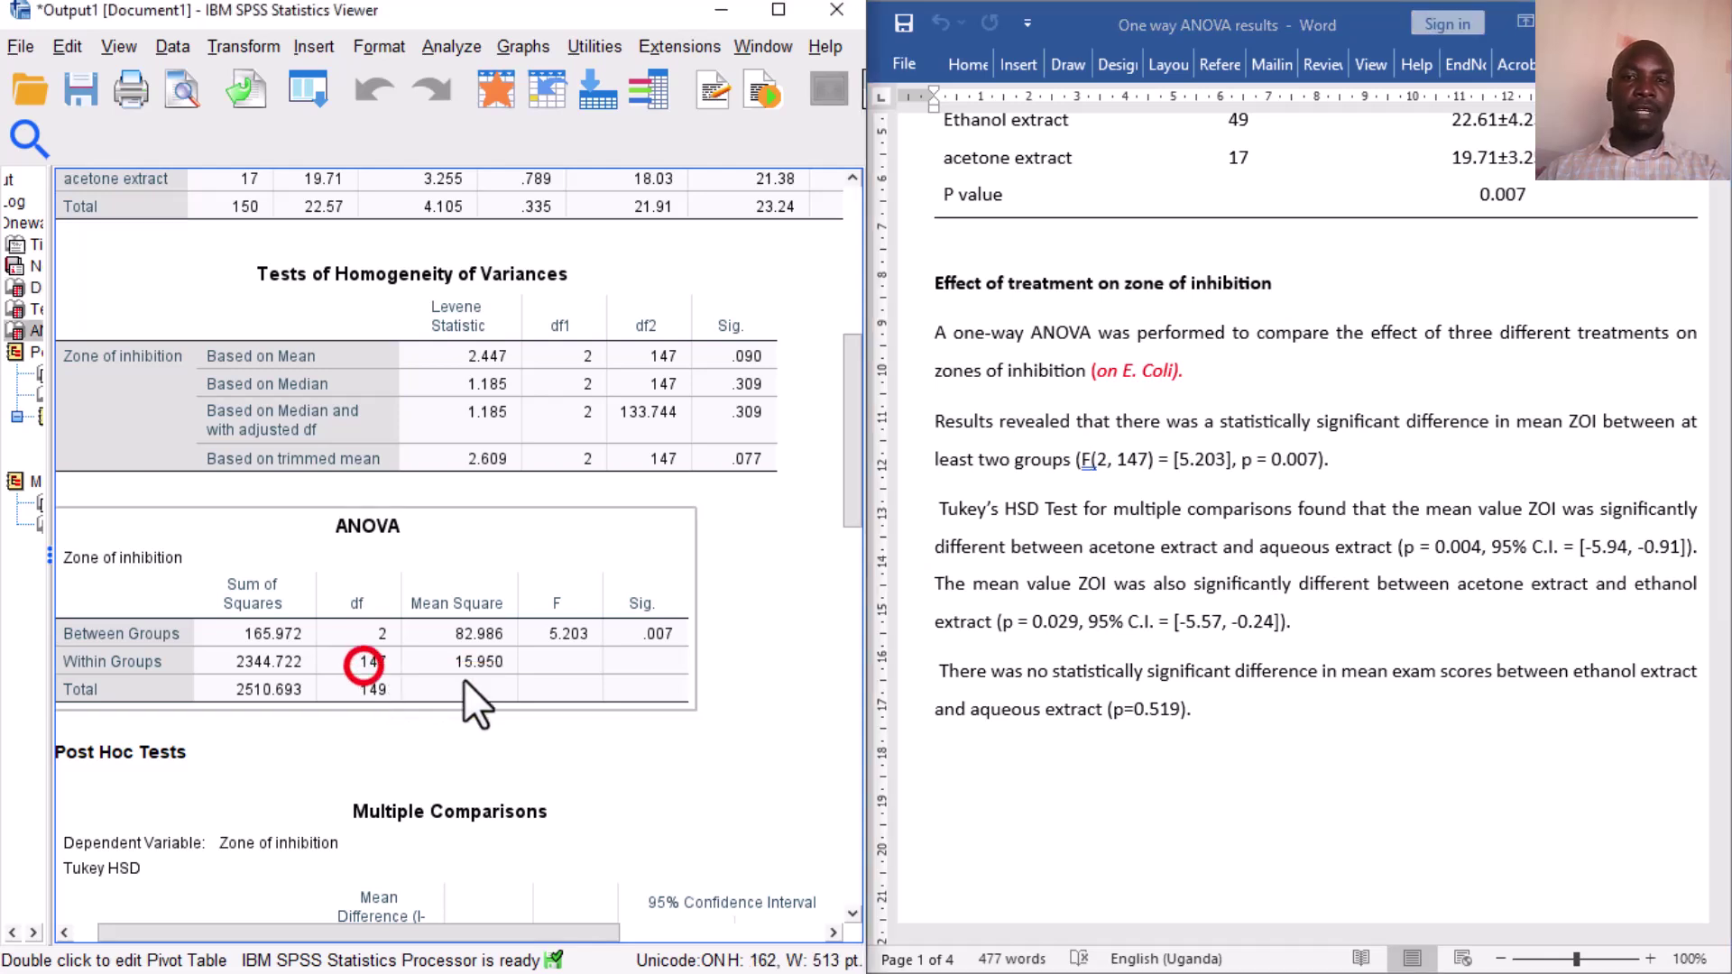
Remove the square brackets around the F value in the Word ANOVA sentence, keeping the comma before the p value
click(1183, 469)
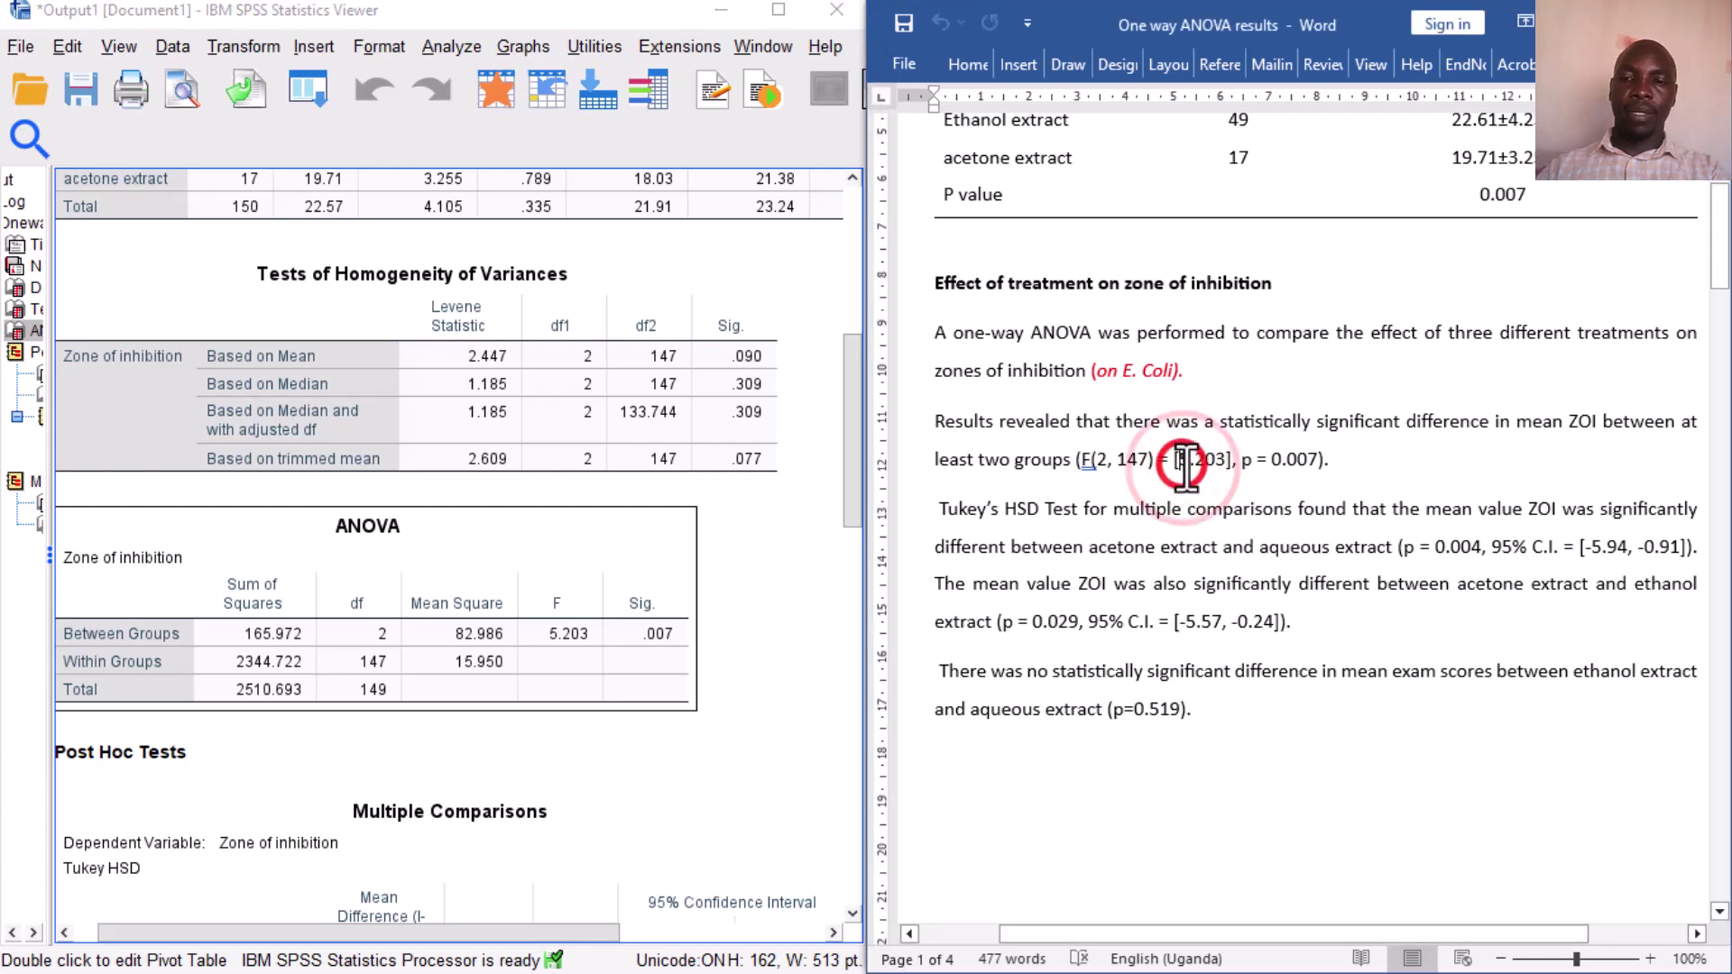
key(BackSpace)
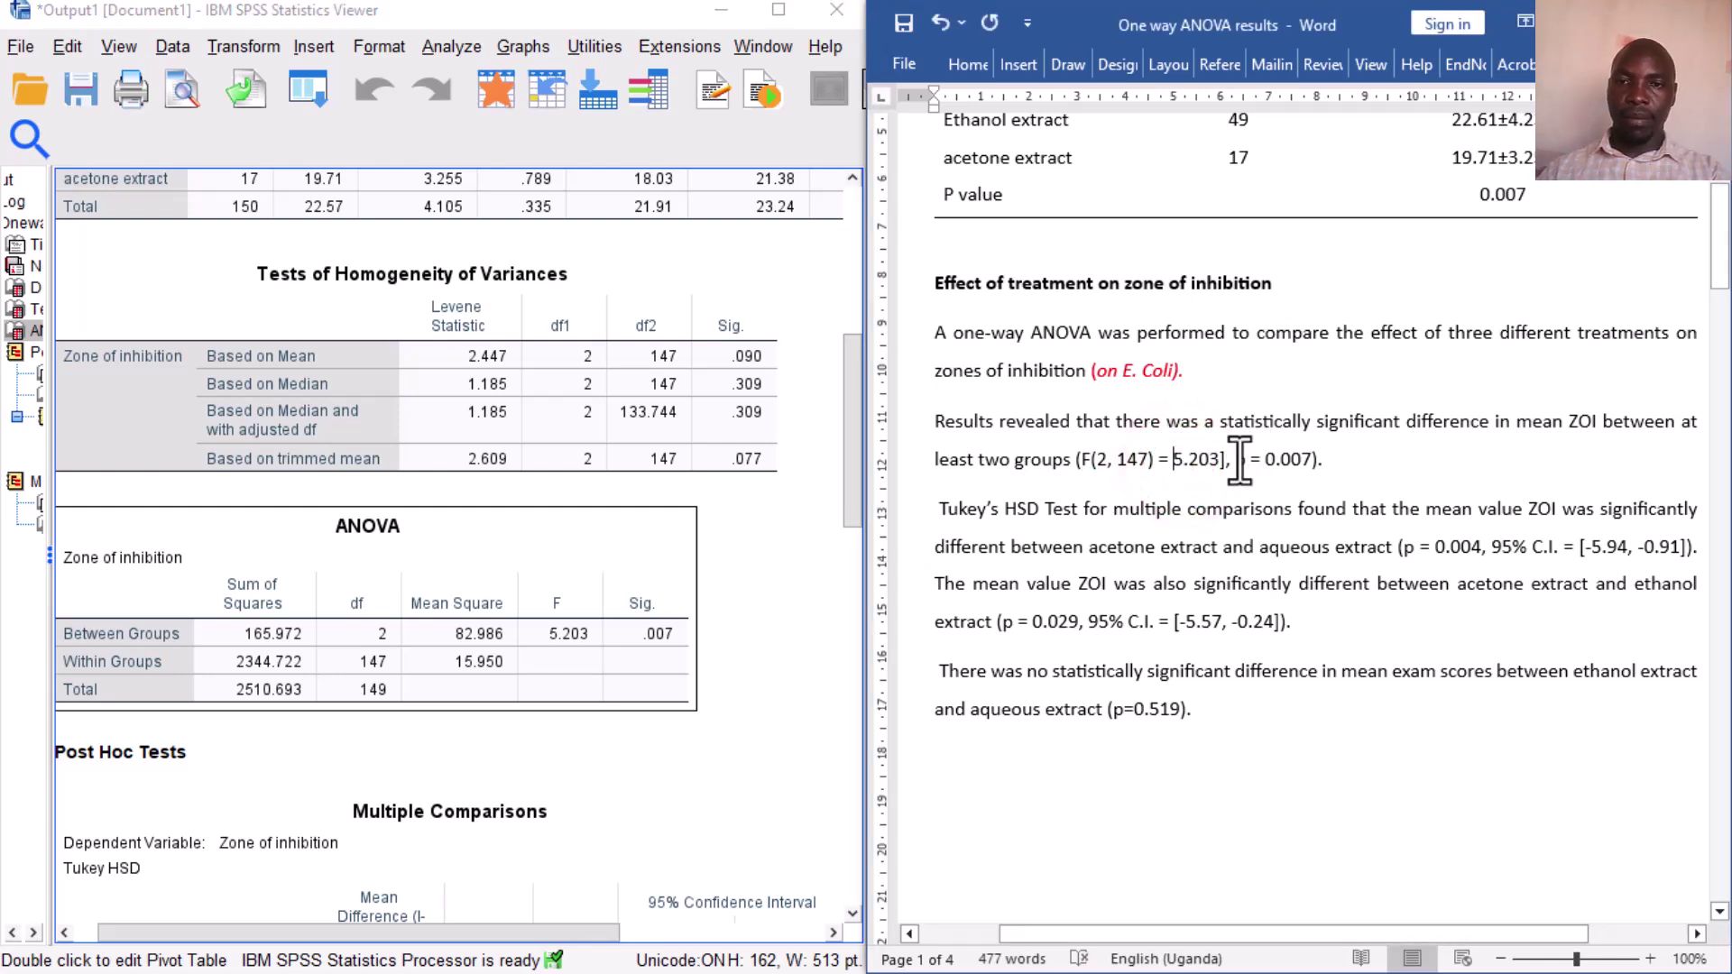
click(1227, 462)
key(BackSpace)
text(,)
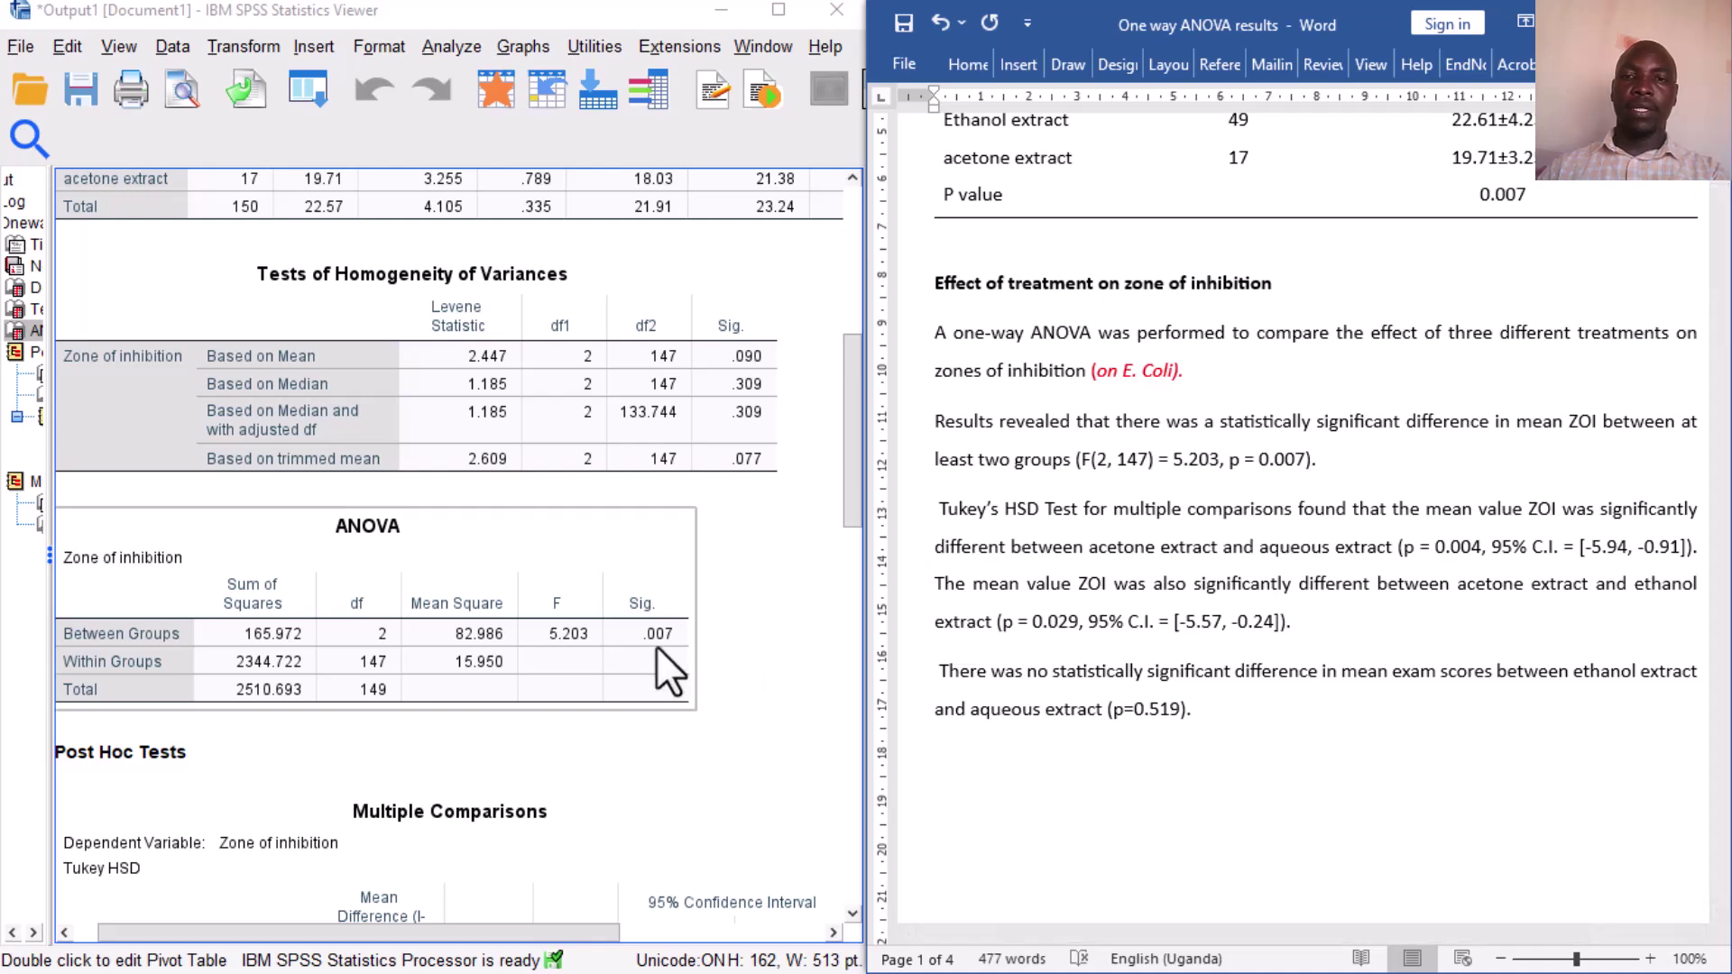
click(1336, 471)
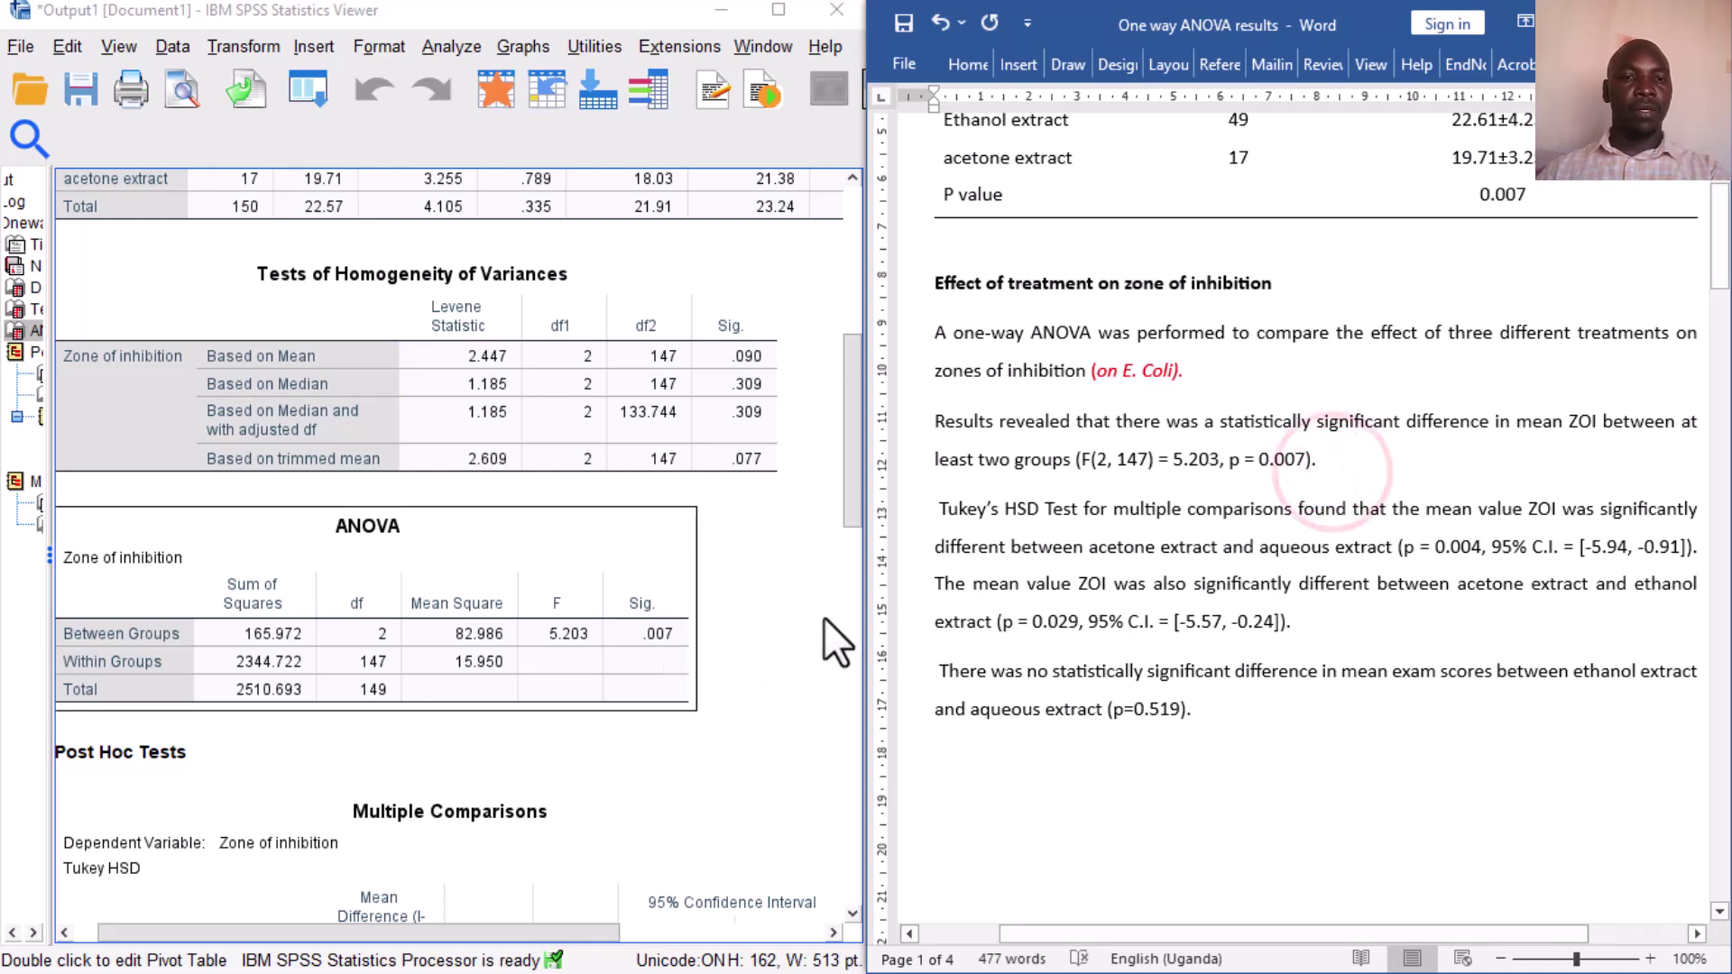
Compare the acetone versus aqueous extract p value and confidence interval in Word with the SPSS Tukey HSD Multiple Comparisons table
click(543, 555)
scroll(543, 556, down, 5)
scroll(543, 556, down, 2)
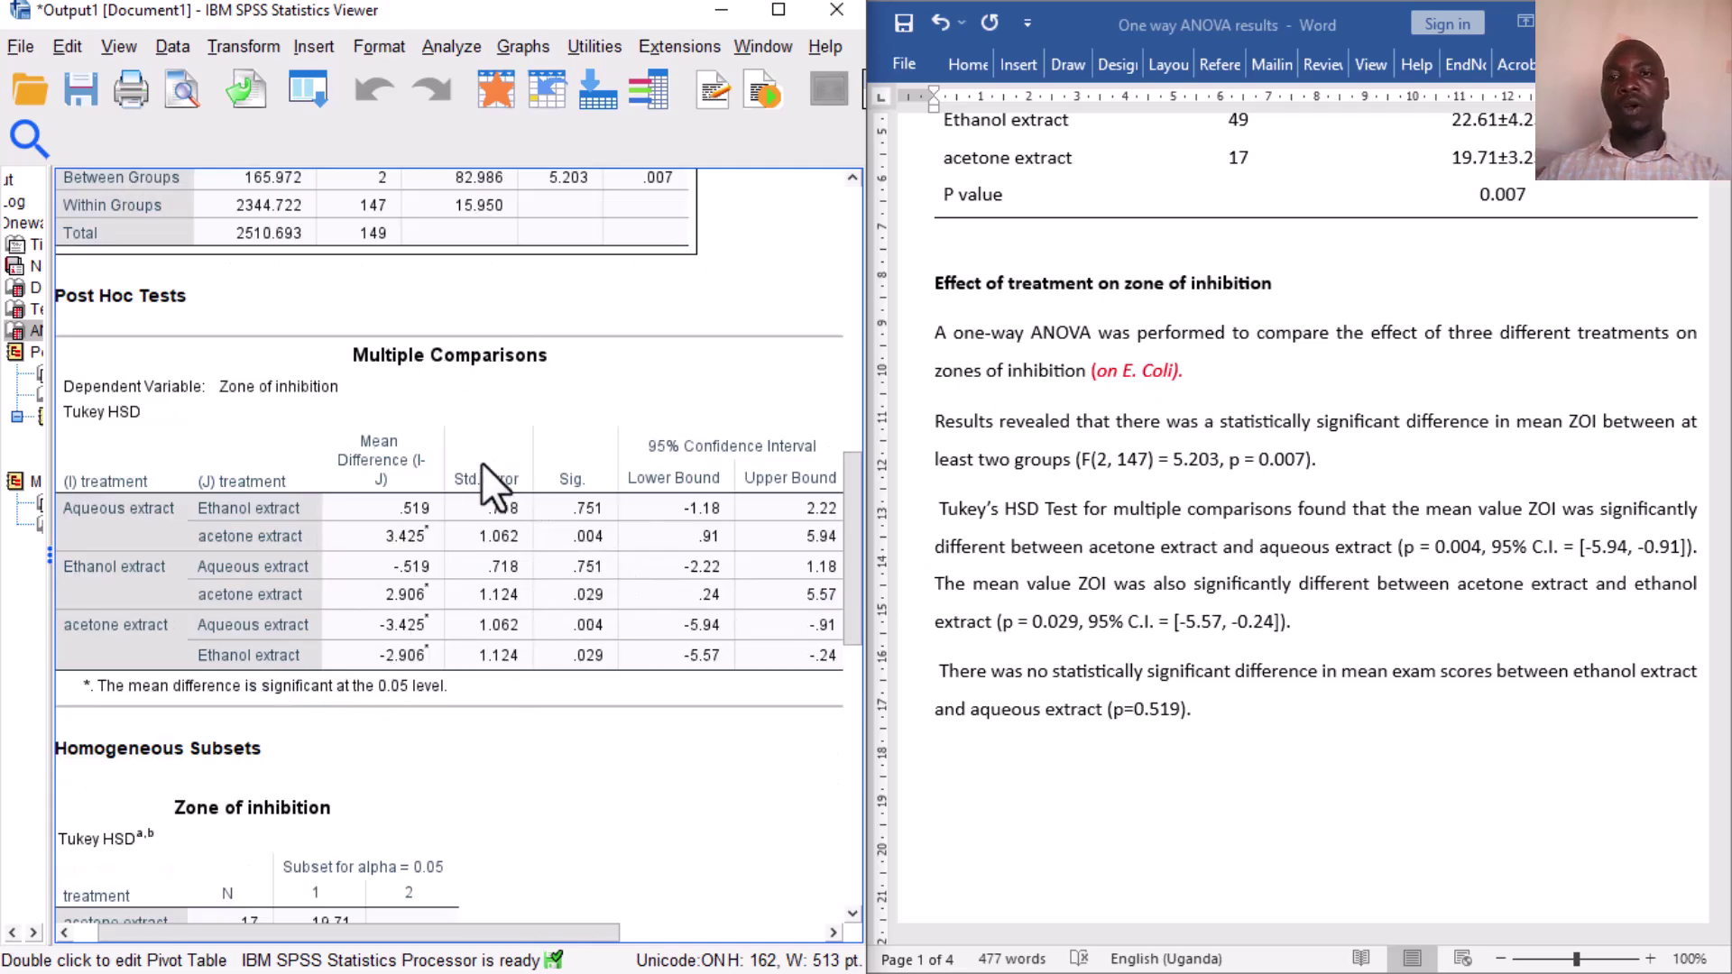
scroll(1301, 462, down, 3)
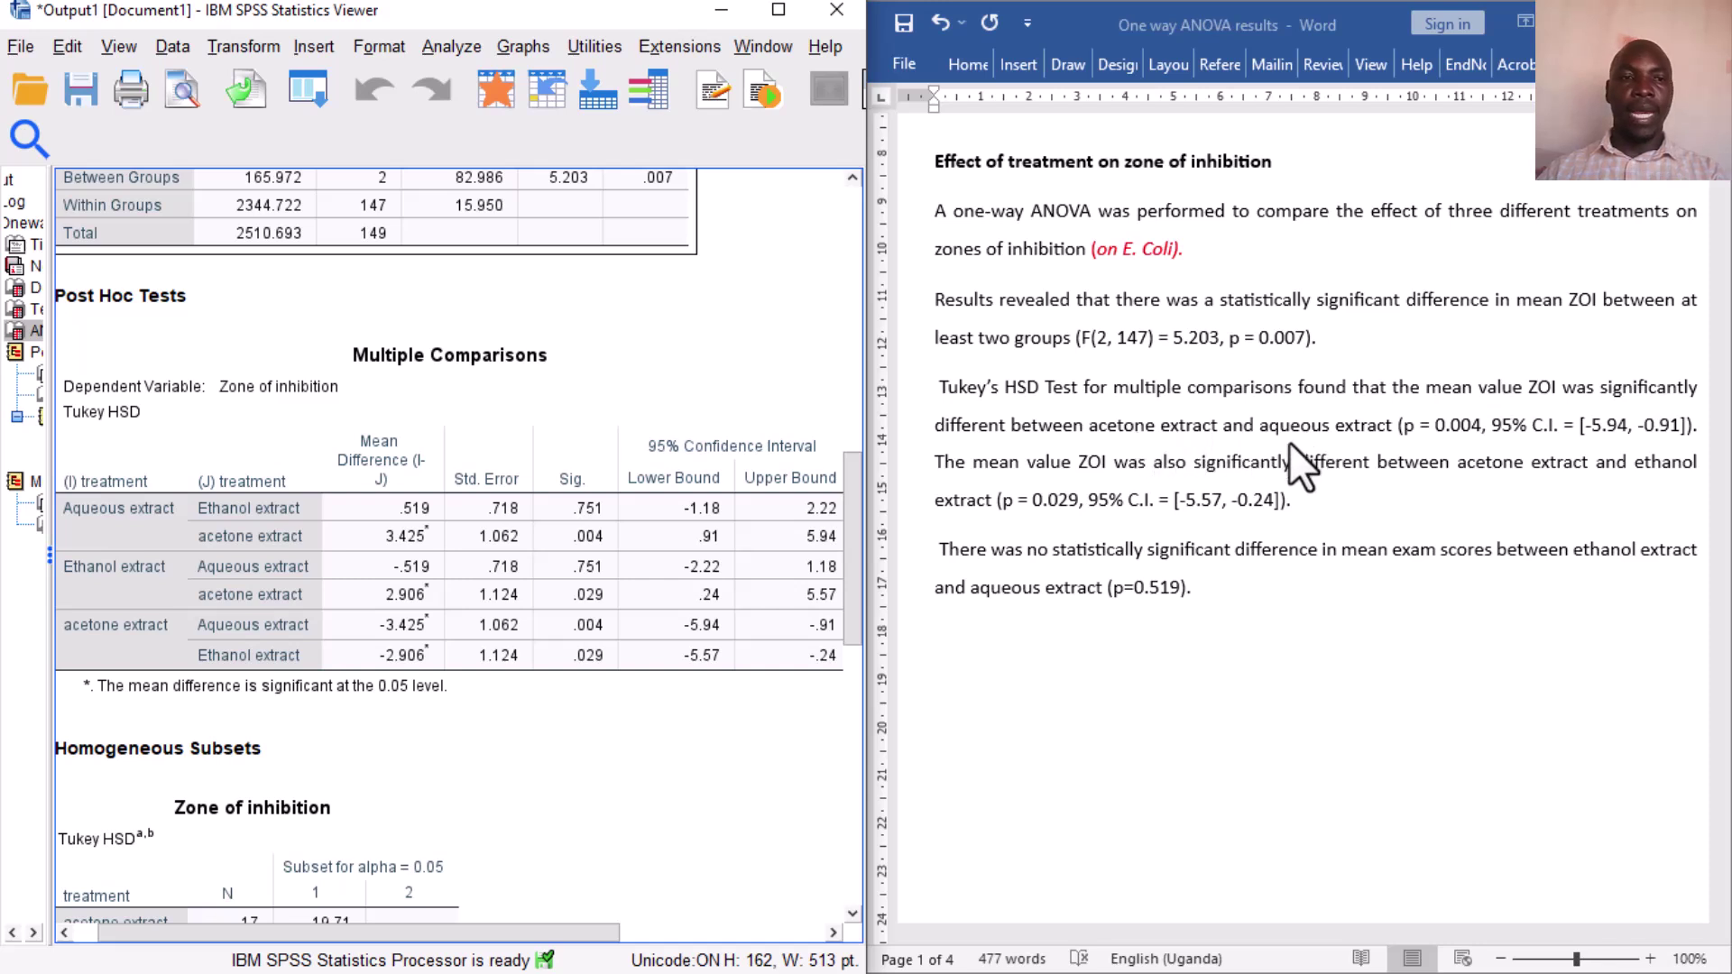
click(304, 651)
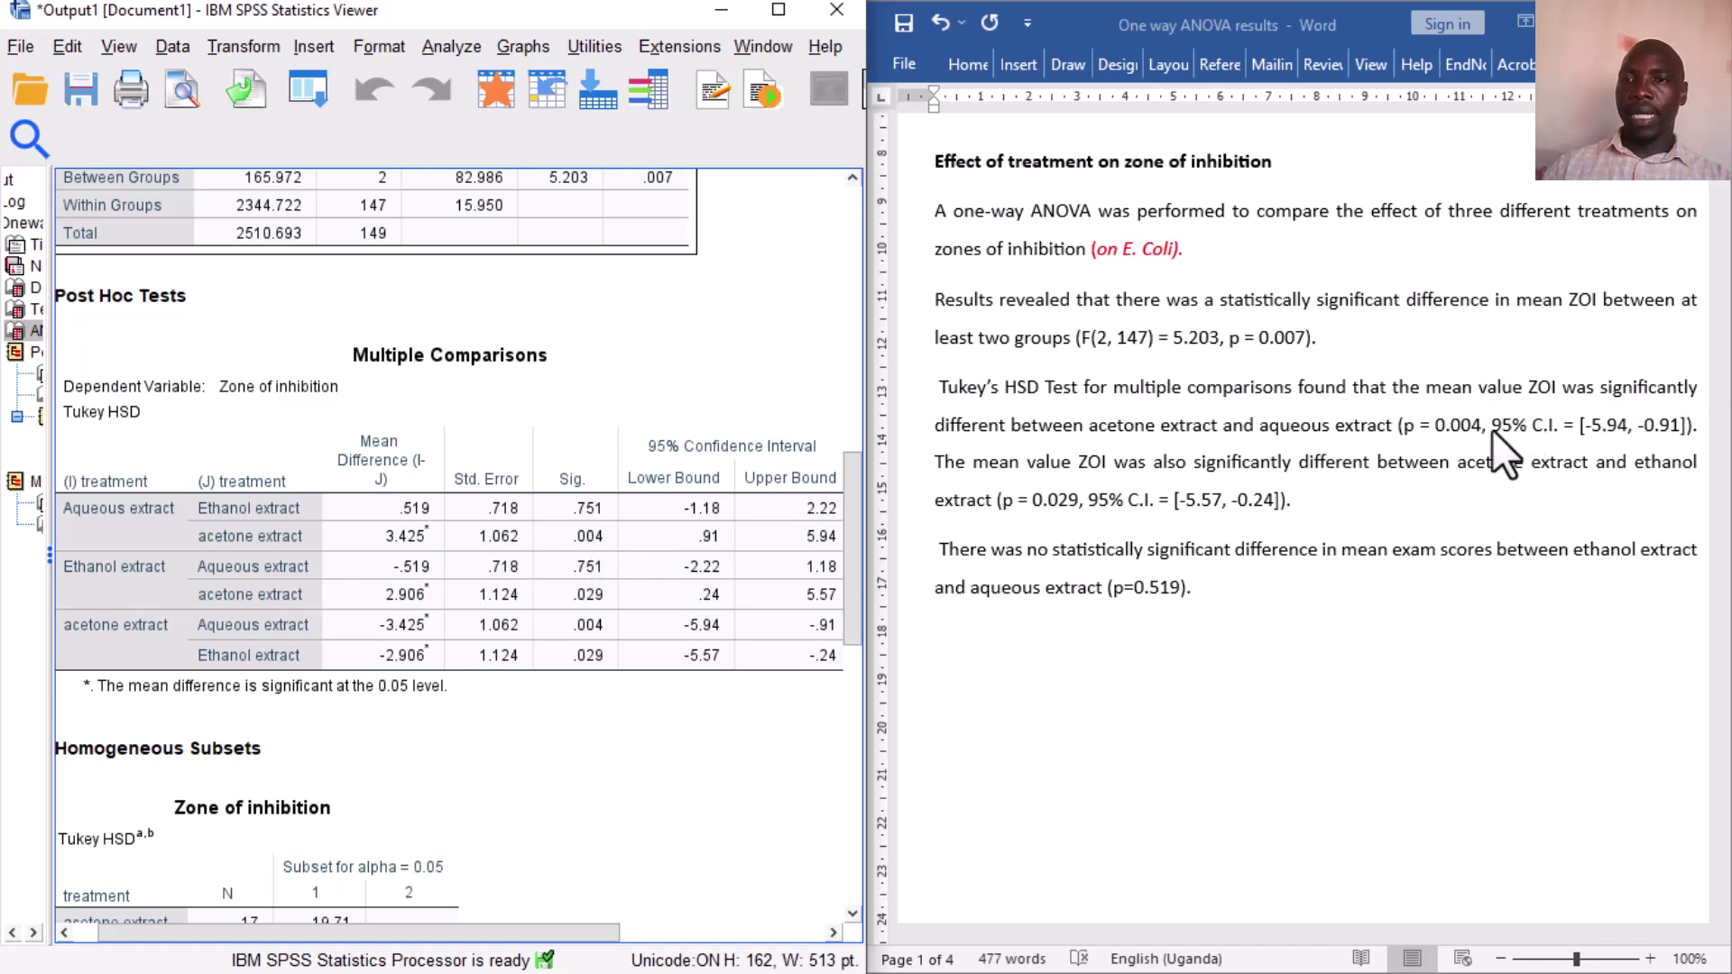
click(1449, 425)
drag(1579, 425, 1701, 431)
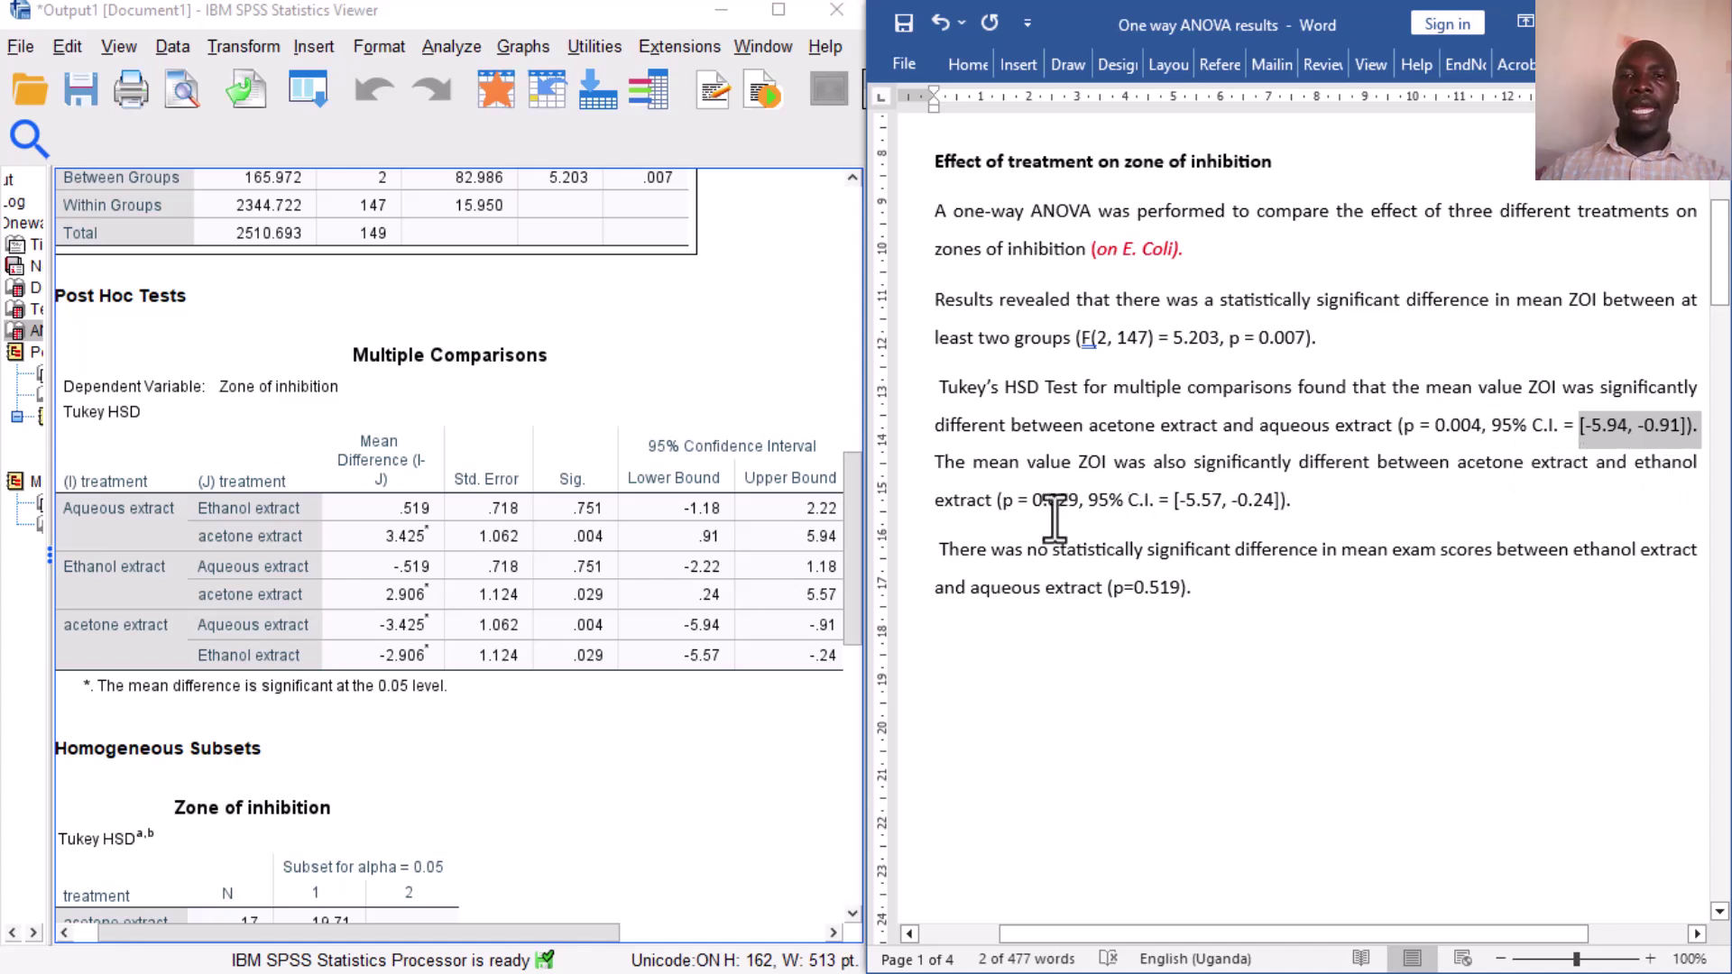
Check the acetone versus ethanol extract p value and confidence interval in Word against the SPSS Multiple Comparisons table
click(222, 621)
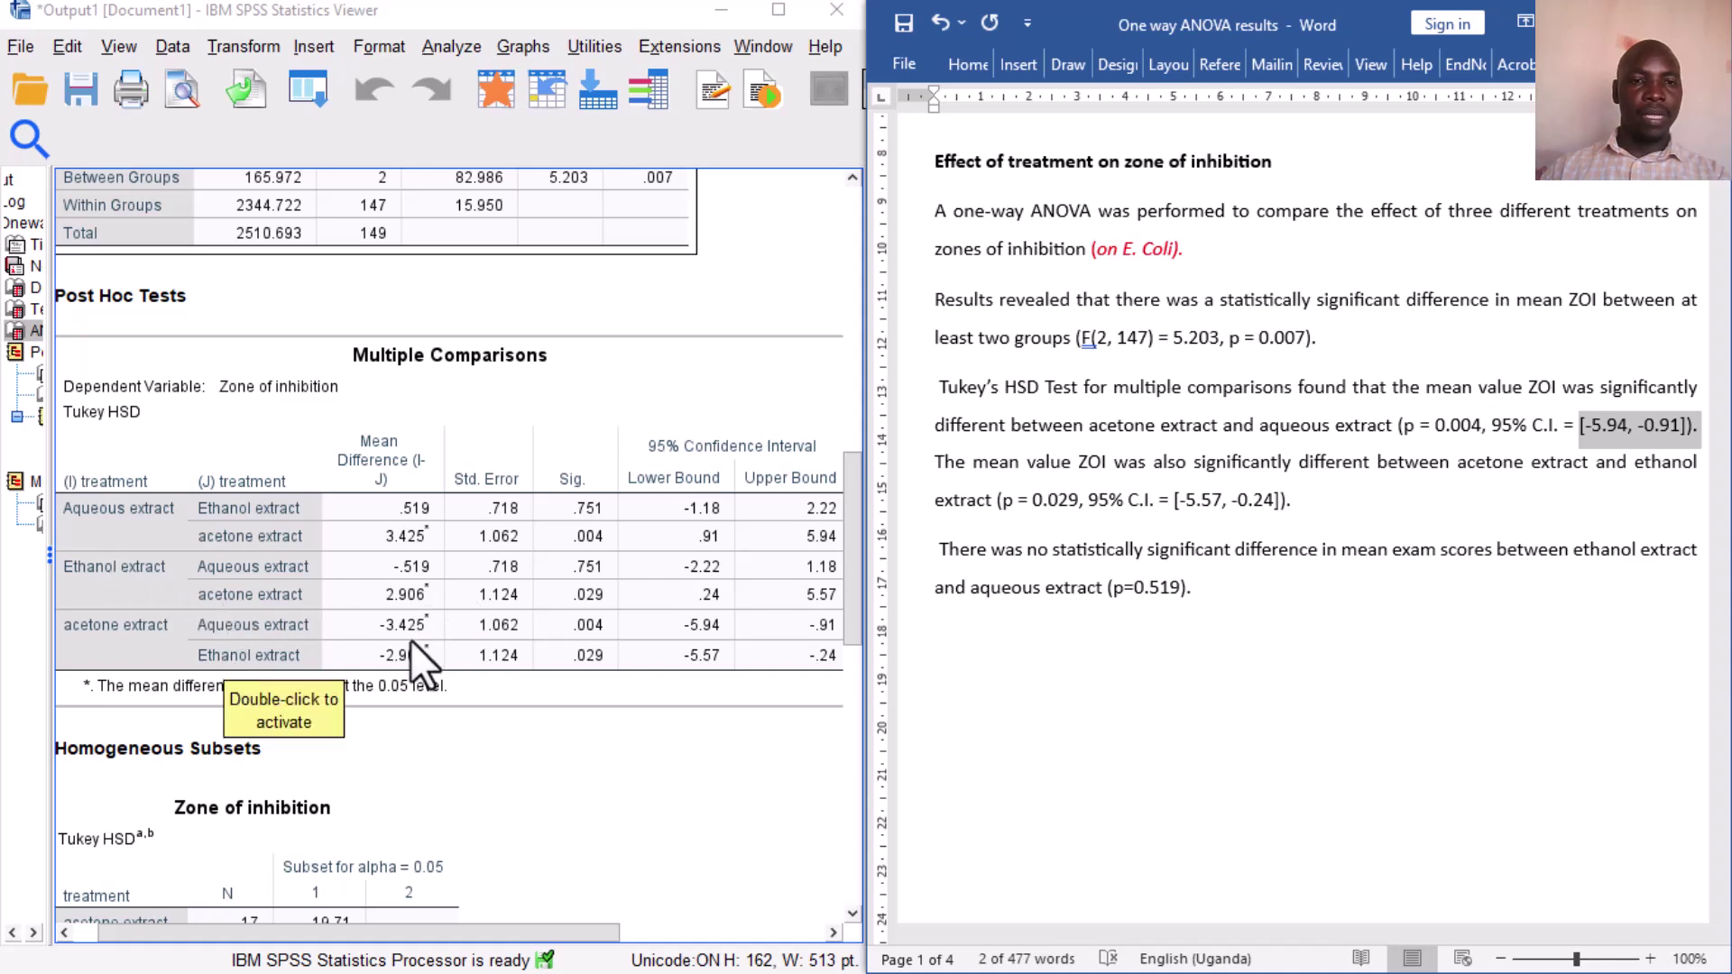
click(1054, 511)
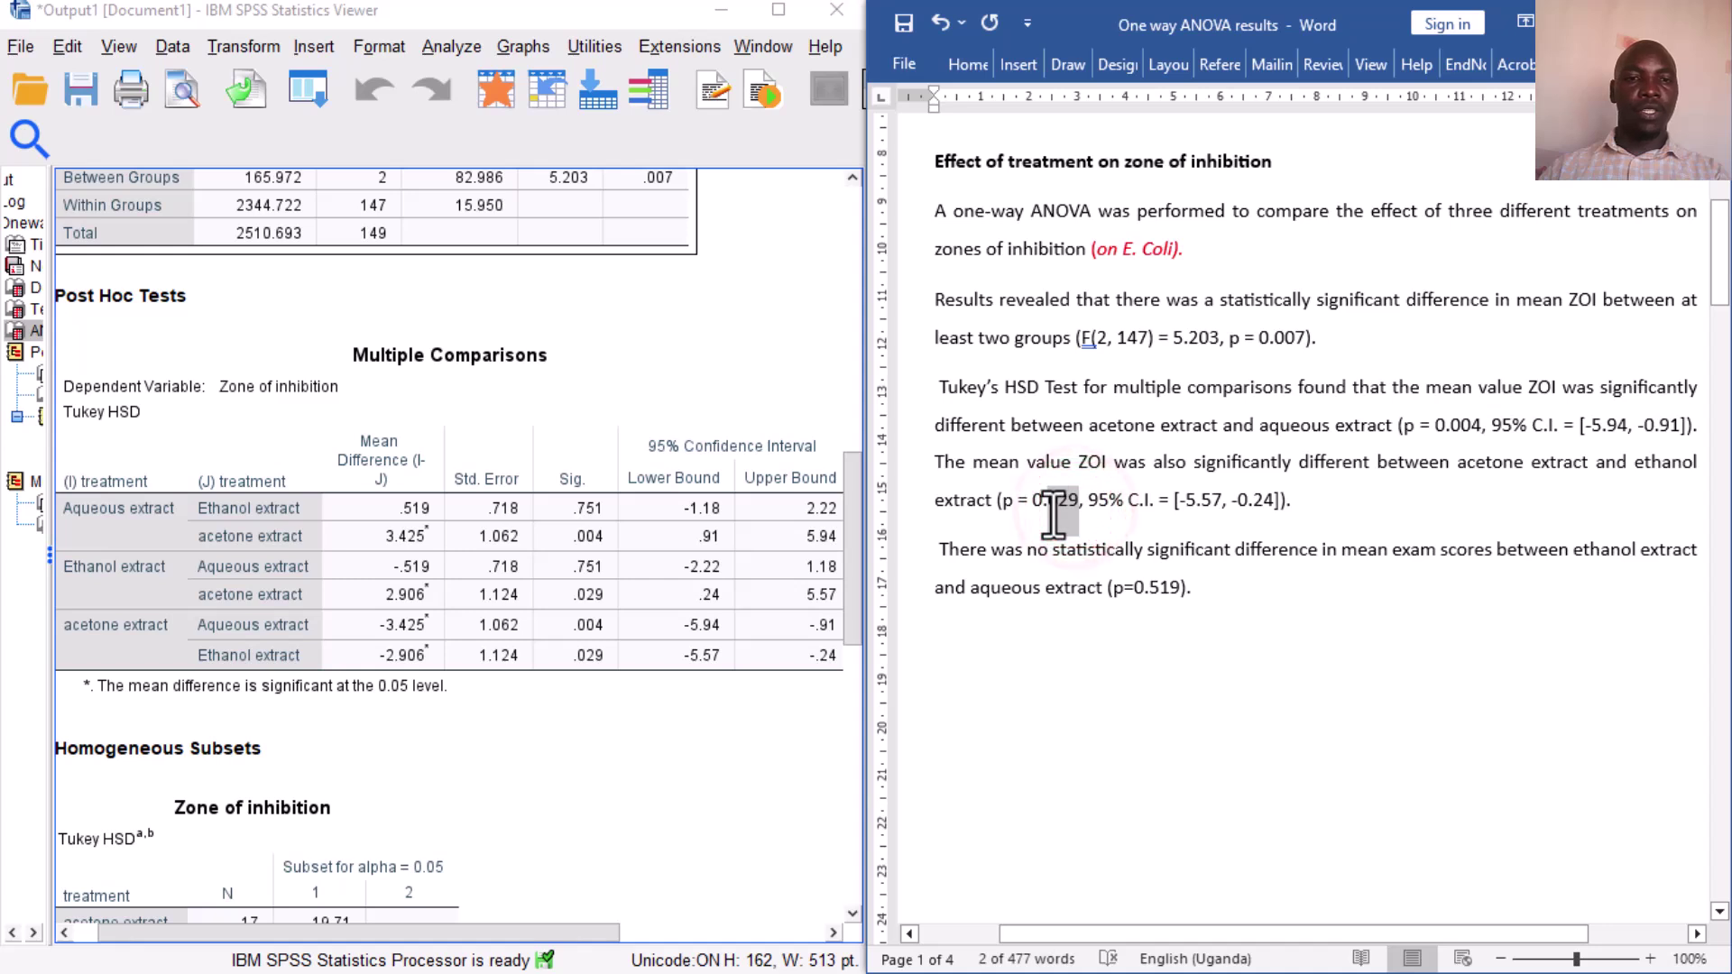
double_click(1054, 510)
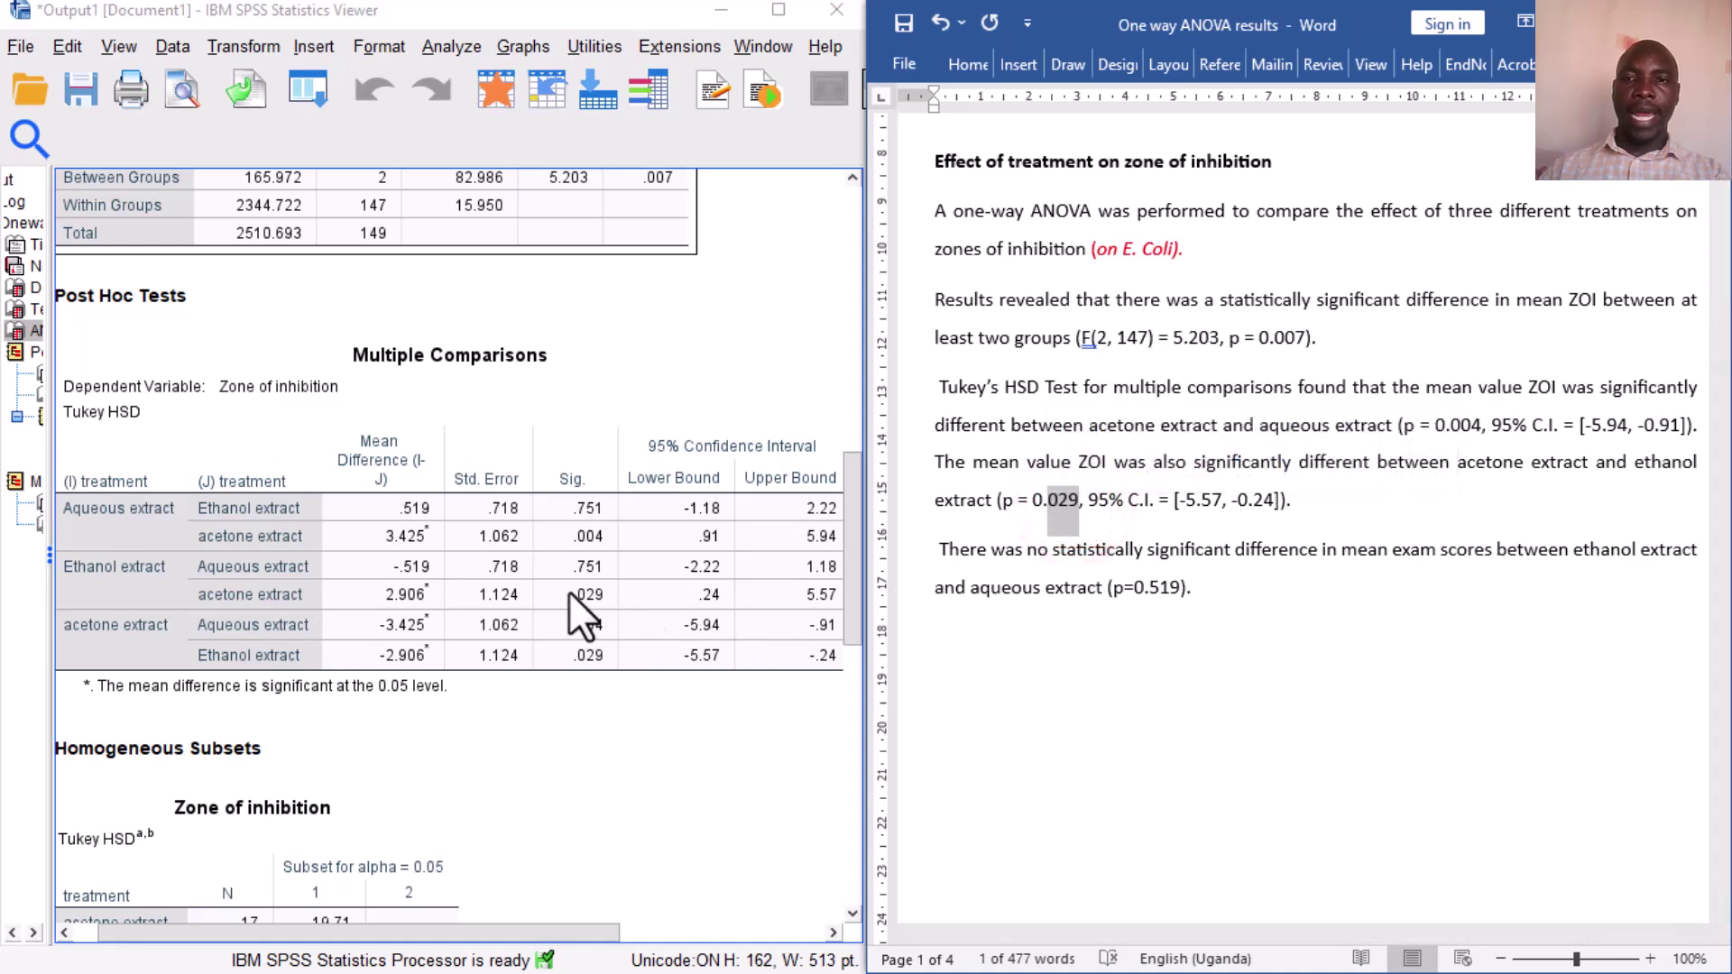
click(1197, 505)
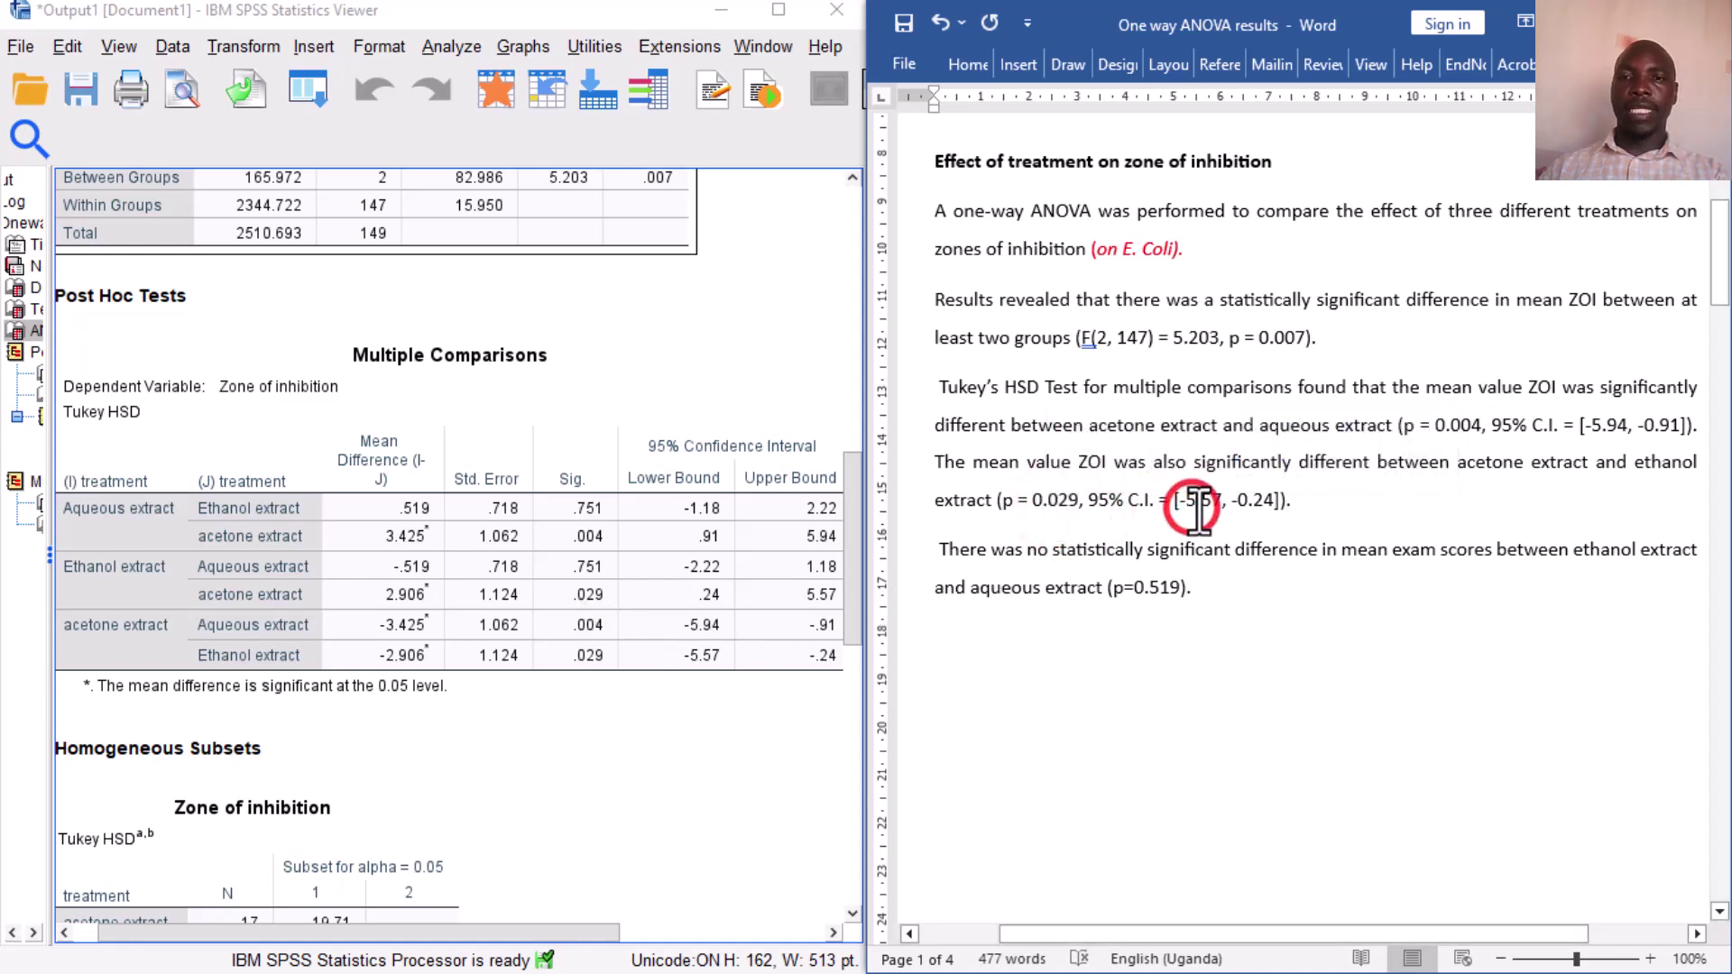